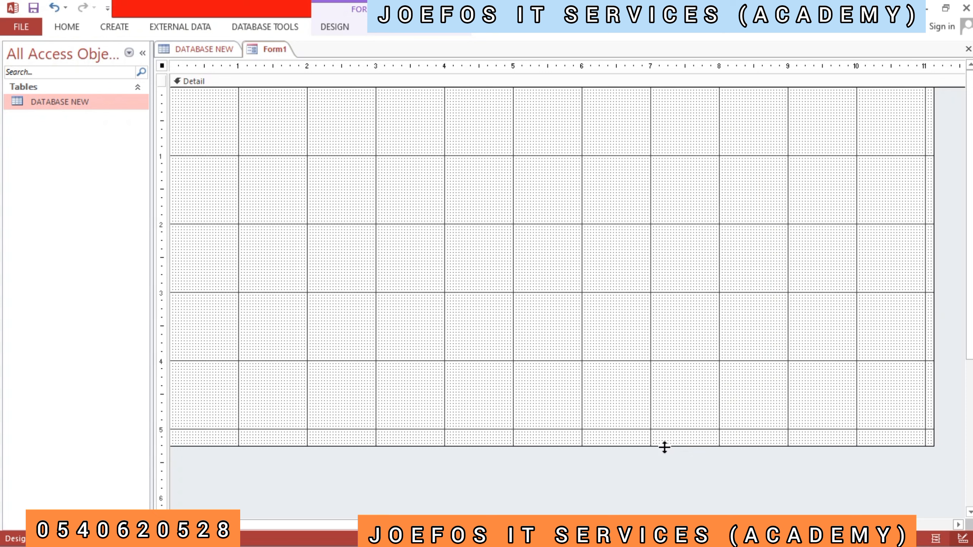
- Resize the form's Detail area to about the 6 mark on the vertical ruler and just past 11 on the horizontal ruler
drag(665, 447, 660, 500)
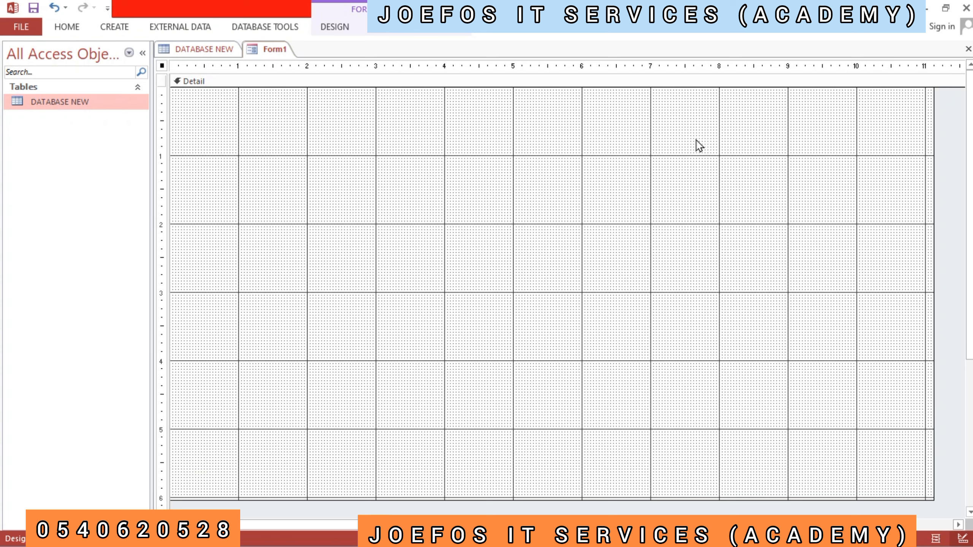
click(935, 250)
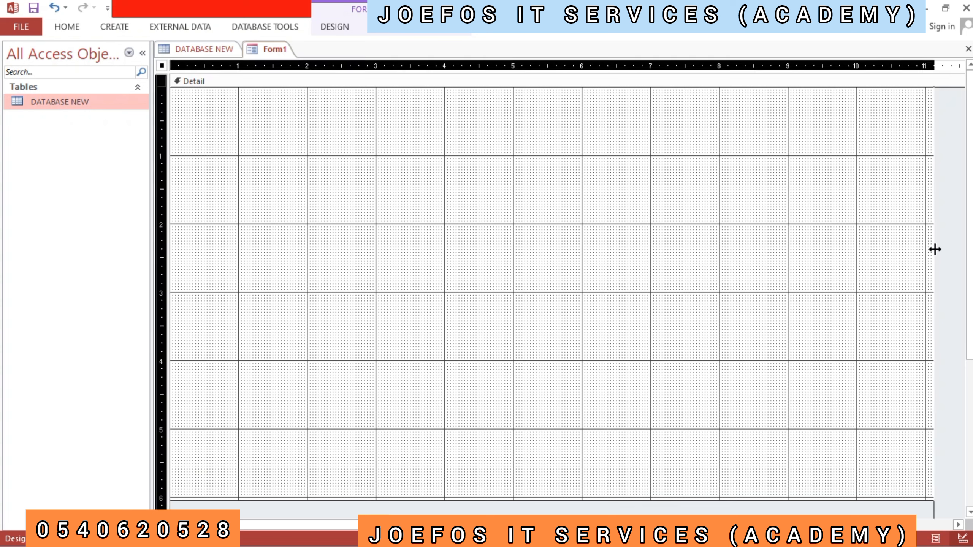
mouse_move(935, 250)
mouse_down()
mouse_move(960, 249)
mouse_move(928, 259)
mouse_up()
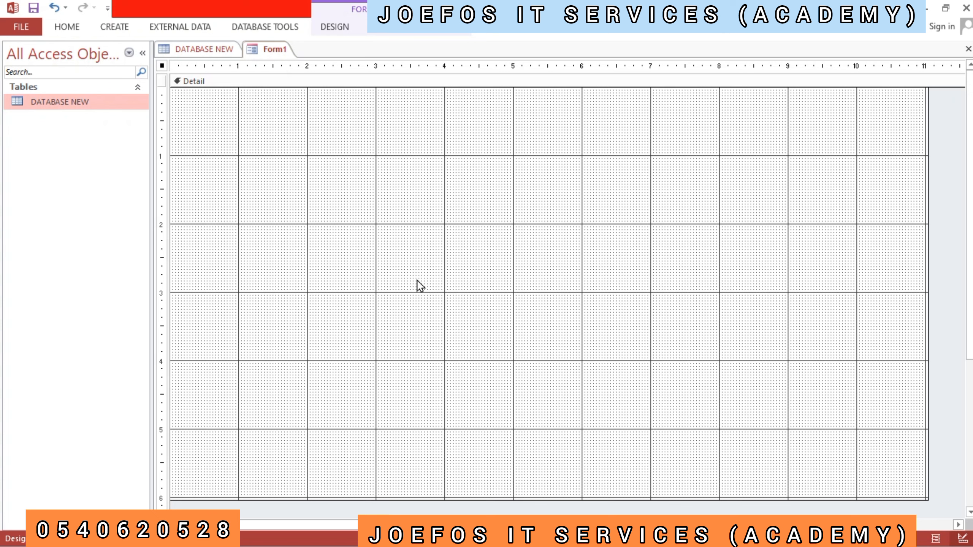
- Open the list of existing fields for all tables and expand the DATABASE NEW table to list its fields
click(343, 28)
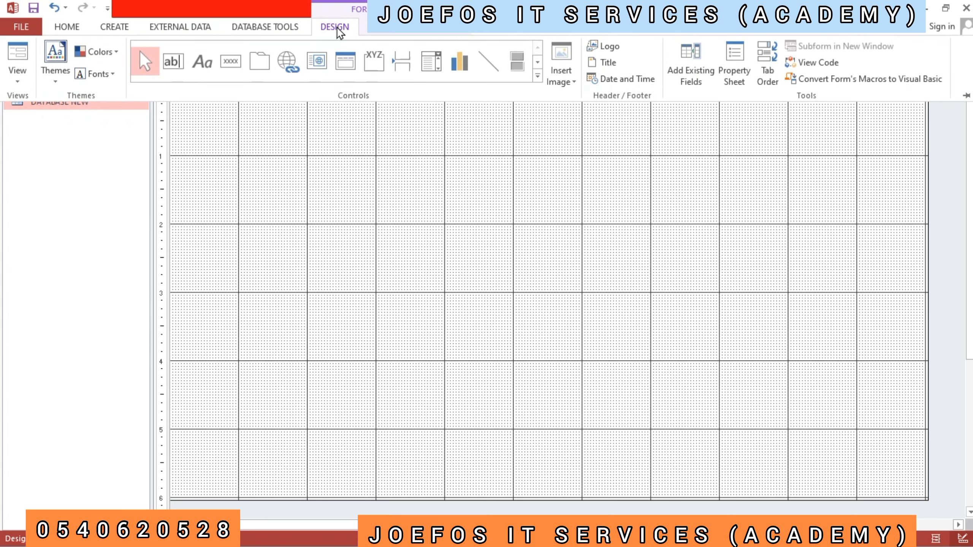
click(694, 79)
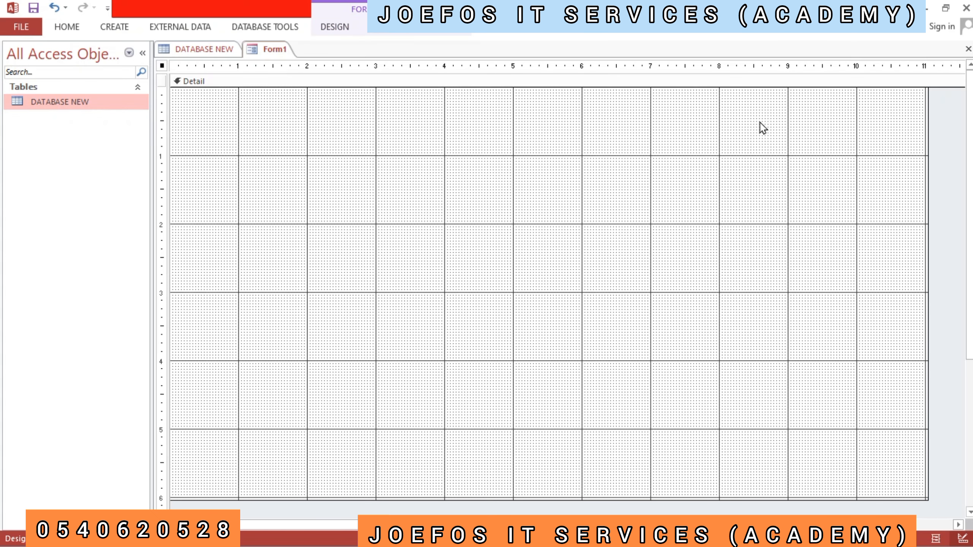
click(322, 31)
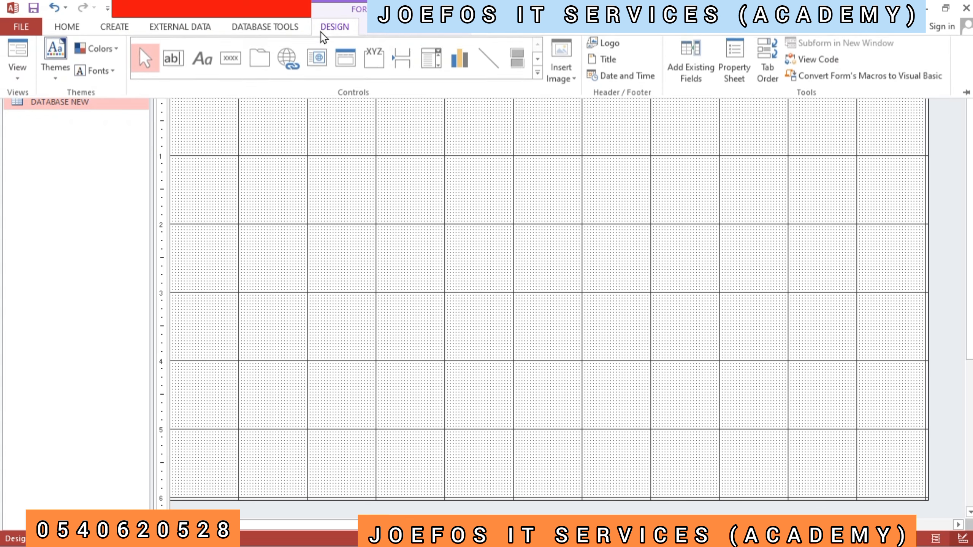
click(695, 68)
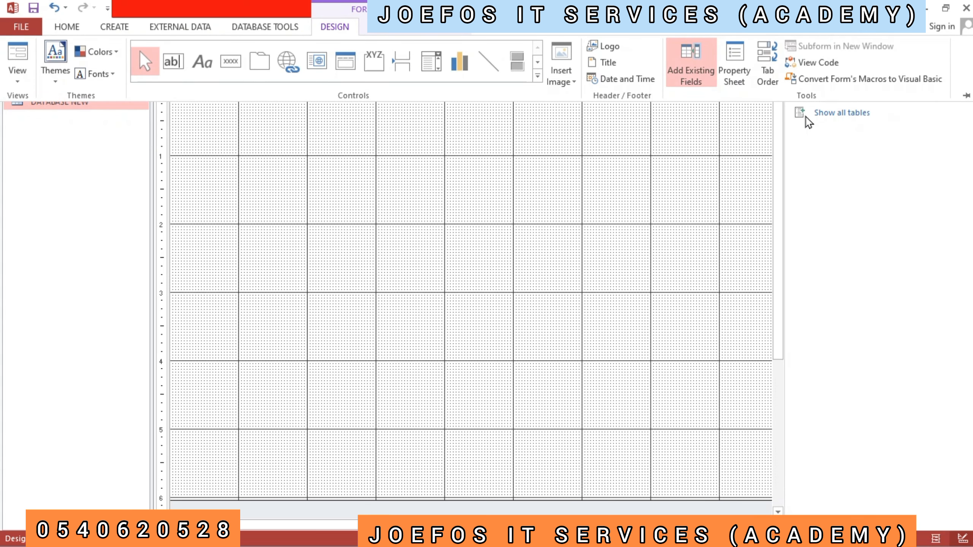
click(841, 112)
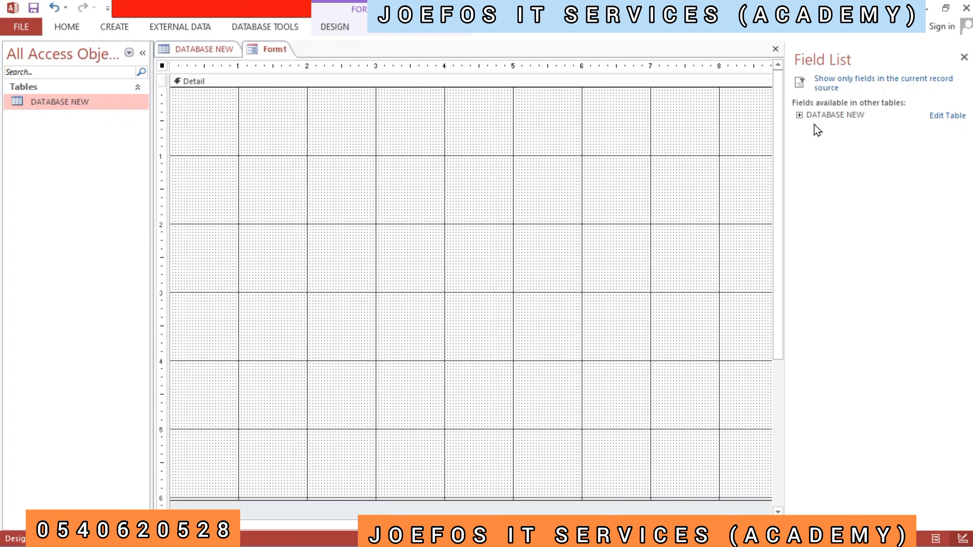
click(834, 117)
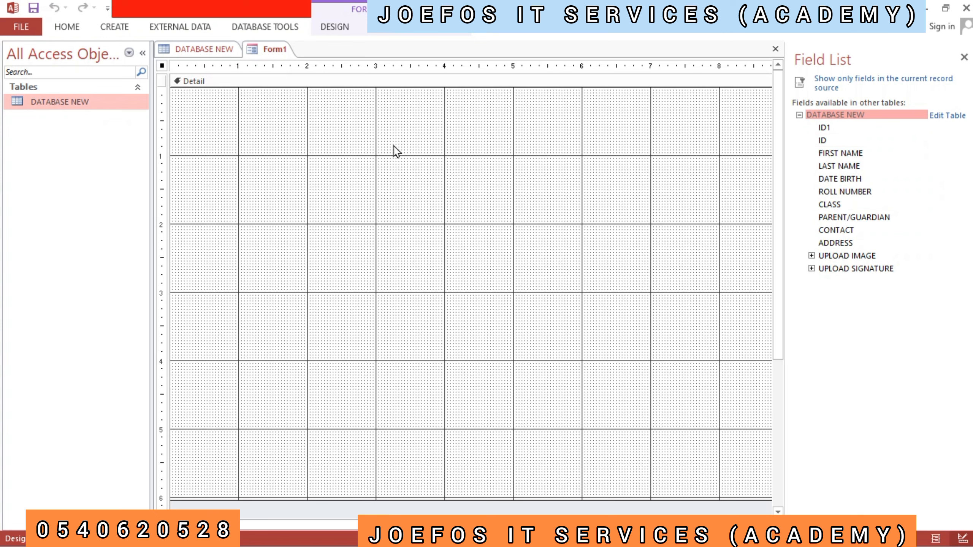
- Add the ID, FIRST NAME, LAST NAME, DATE BIRTH, ROLL NUMBER and CLASS fields to the form
double_click(822, 142)
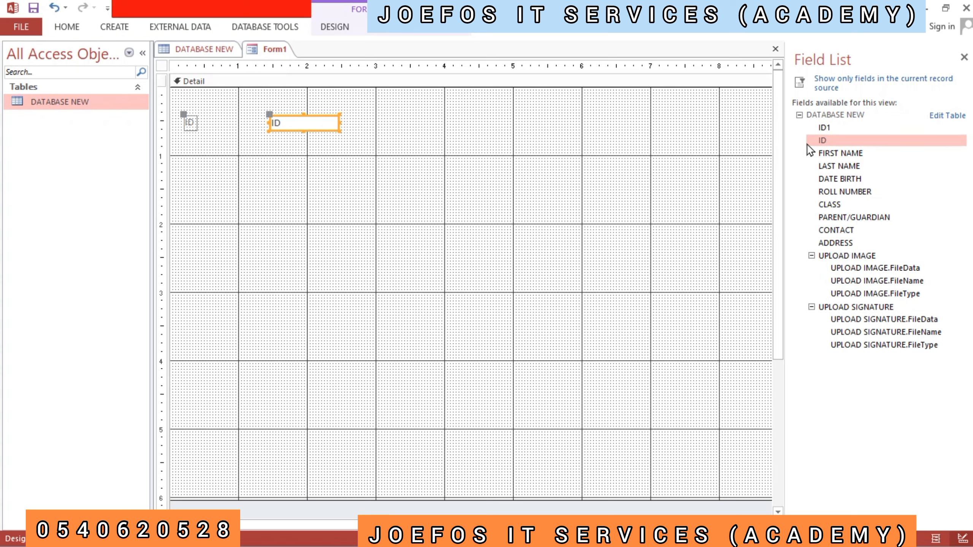
double_click(825, 152)
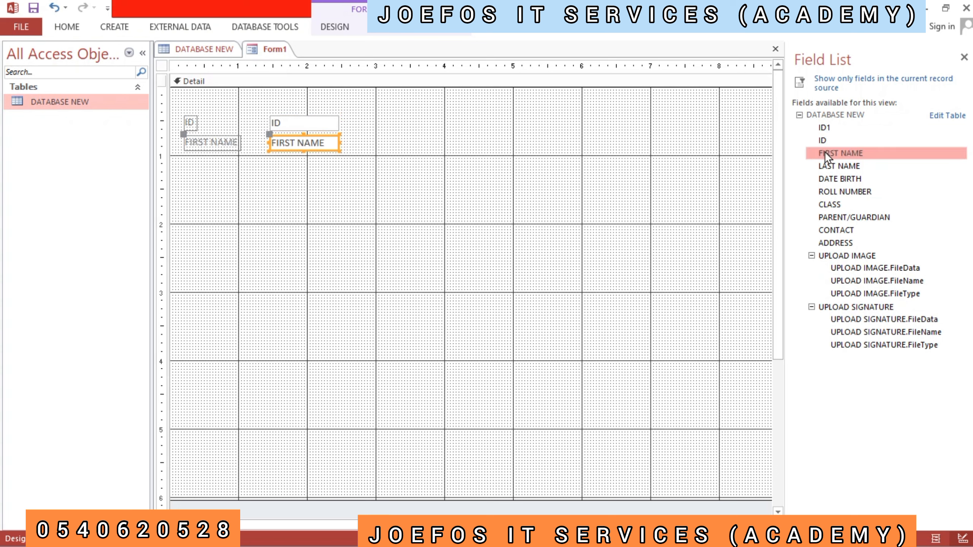
double_click(826, 168)
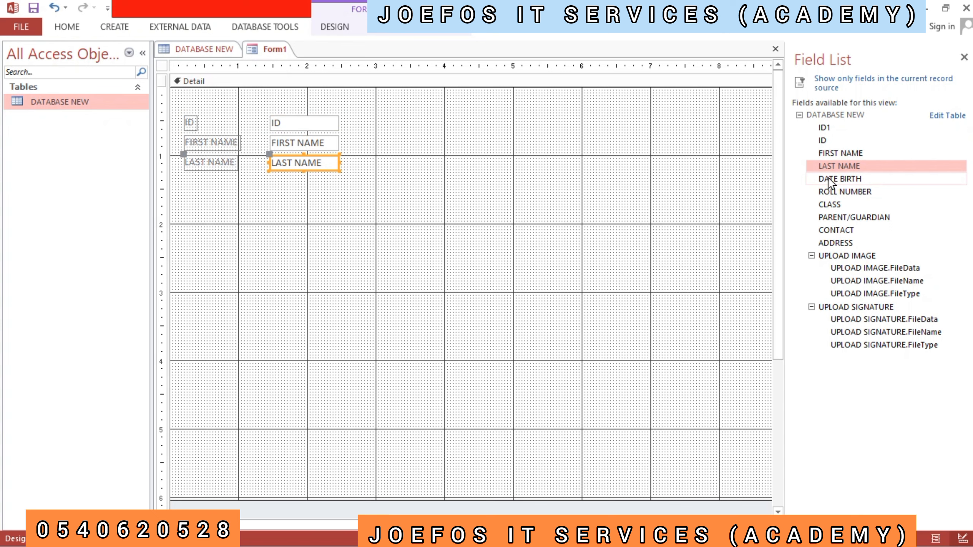
double_click(829, 180)
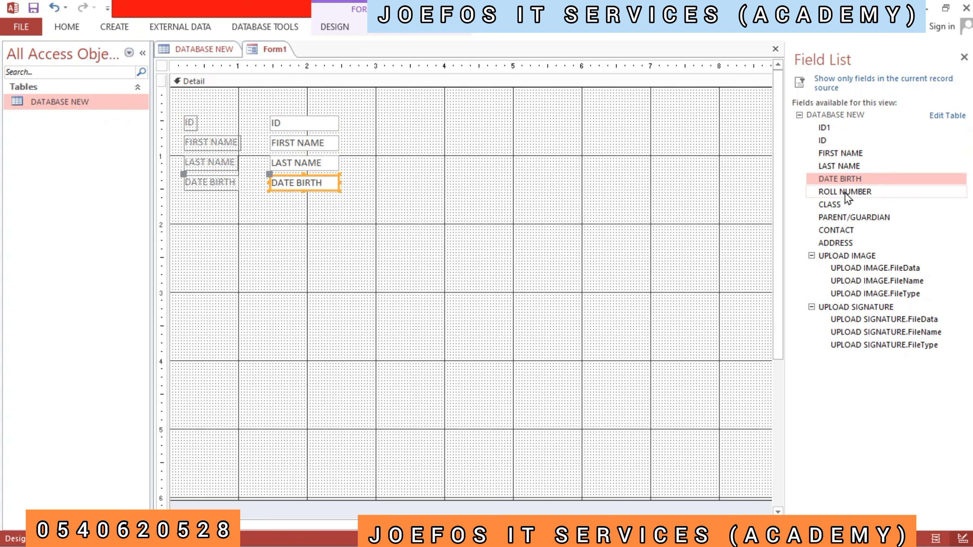
double_click(846, 193)
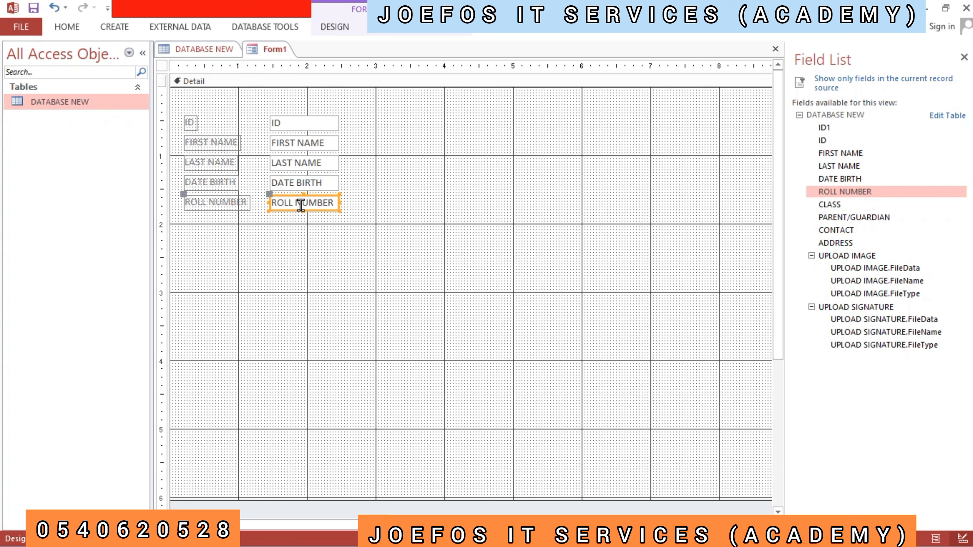
double_click(835, 206)
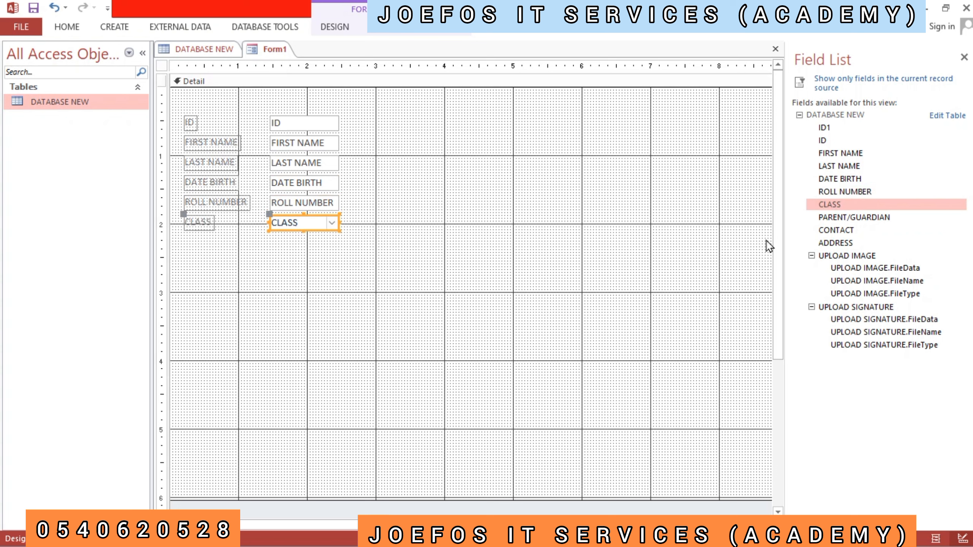
- Add the PARENT/GUARDIAN, CONTACT, ADDRESS, UPLOAD IMAGE and UPLOAD SIGNATURE fields to the form, and close the field list
double_click(853, 218)
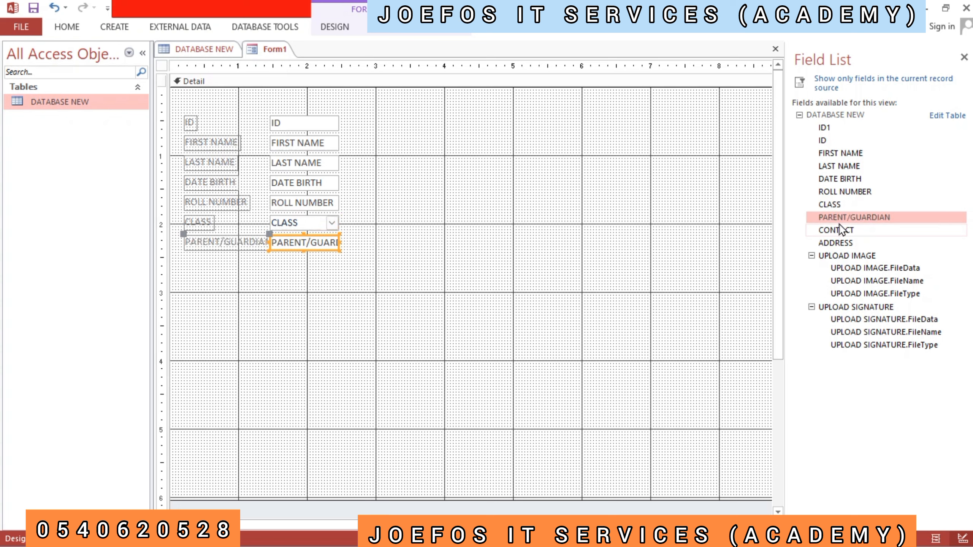
double_click(845, 230)
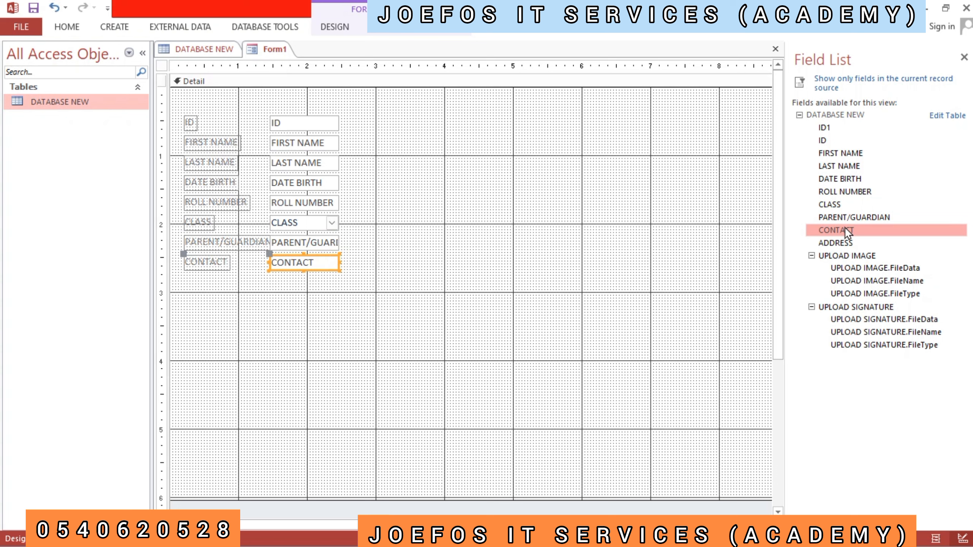
double_click(844, 244)
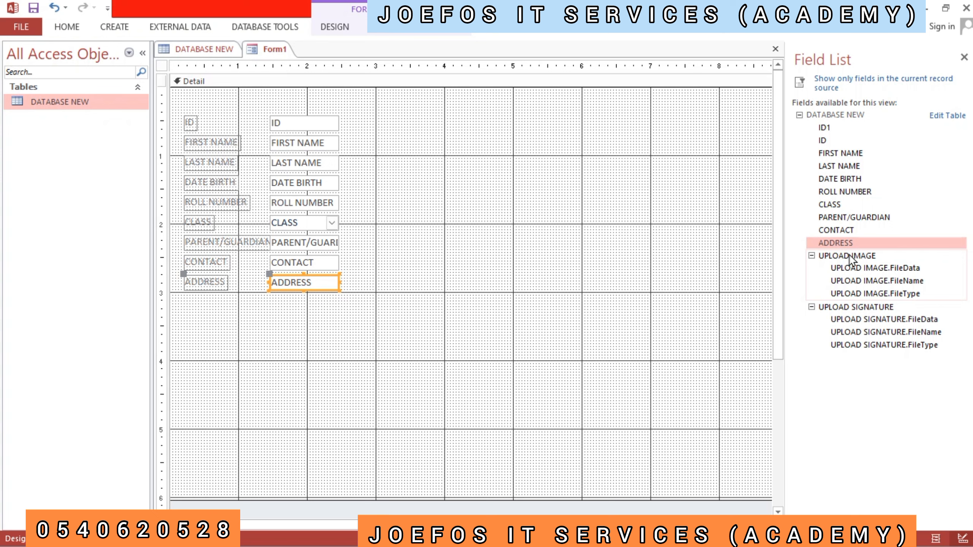
double_click(849, 256)
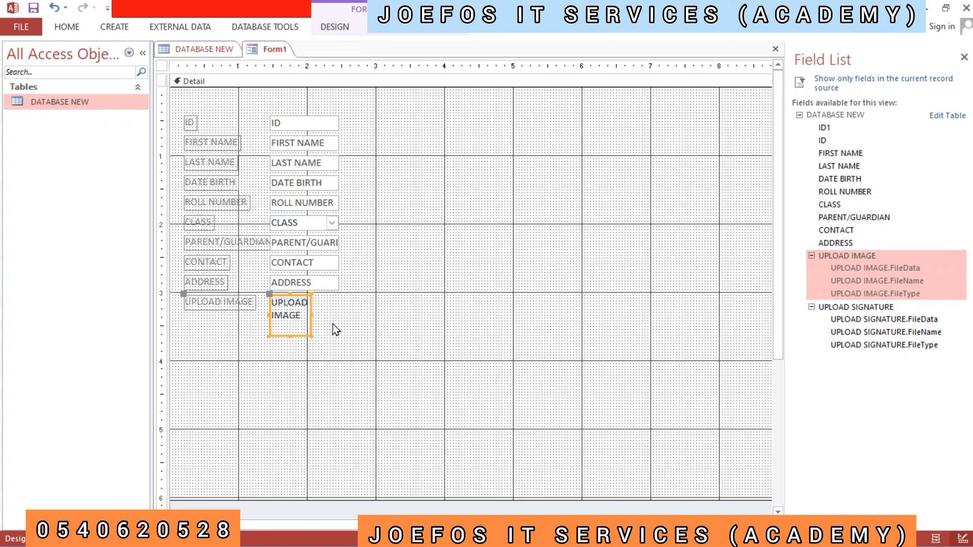
double_click(822, 311)
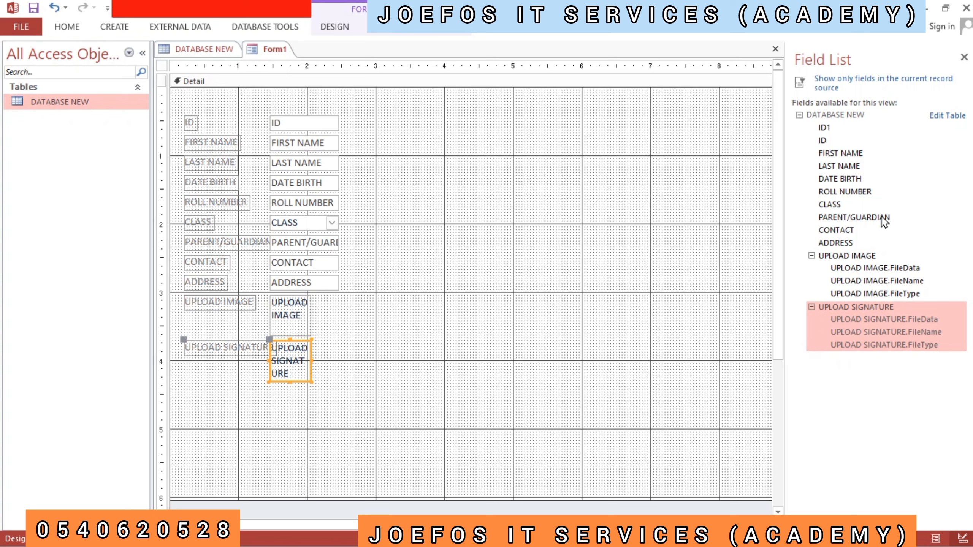
click(964, 57)
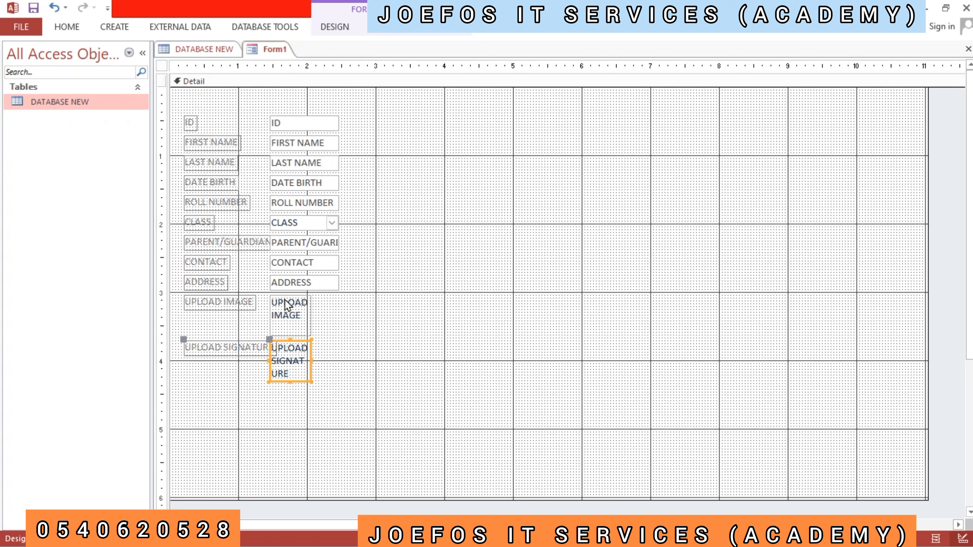
- Move the UPLOAD IMAGE and UPLOAD SIGNATURE controls with their labels to the form's right side, one above the other near ruler mark 8
click(253, 304)
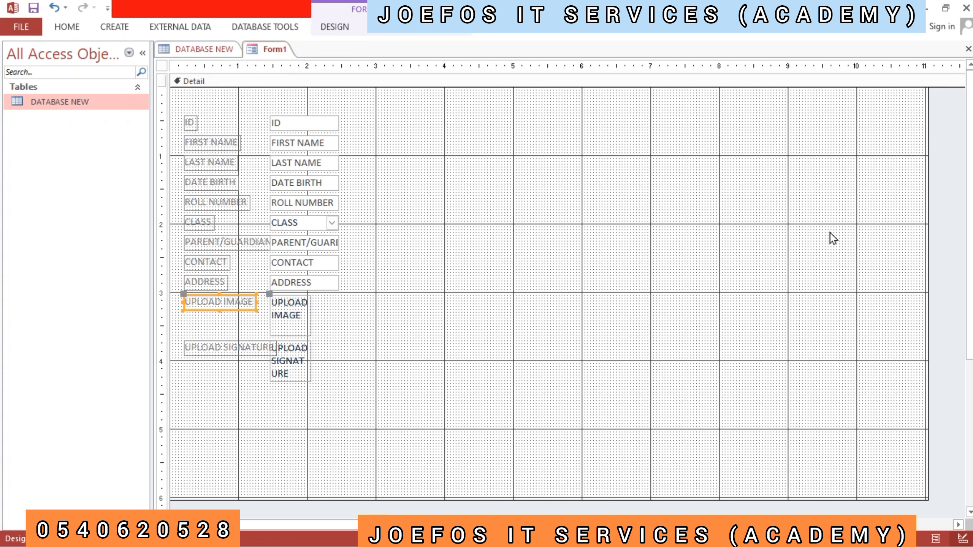
click(289, 318)
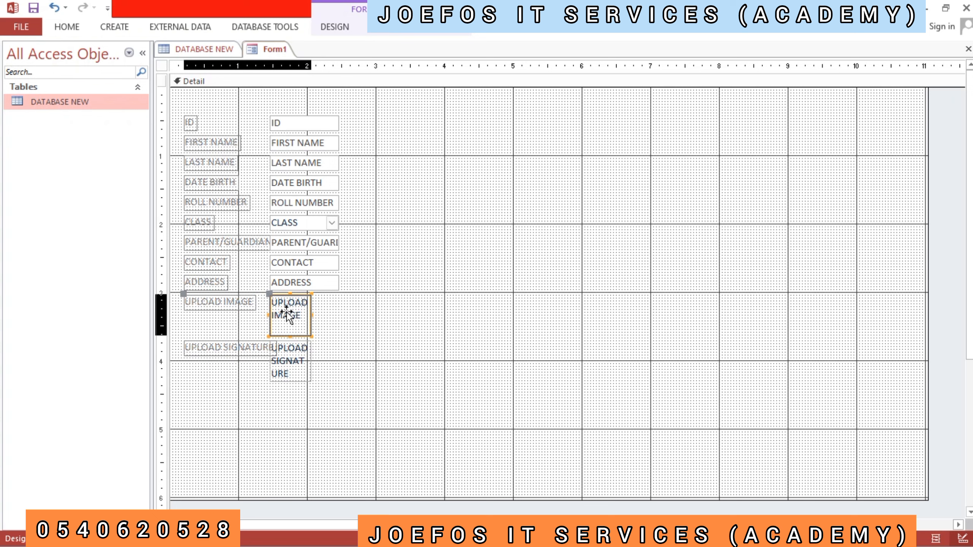
drag(288, 317, 738, 160)
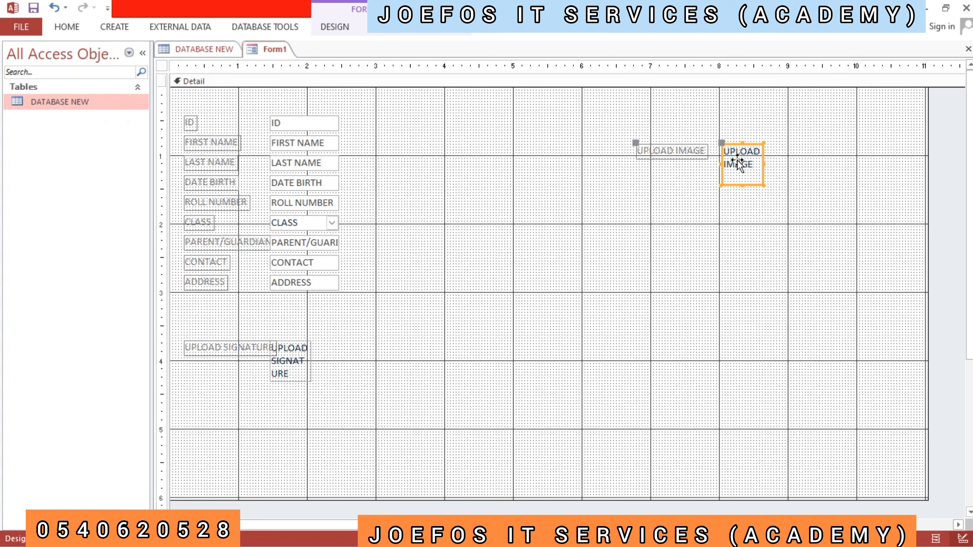
click(294, 351)
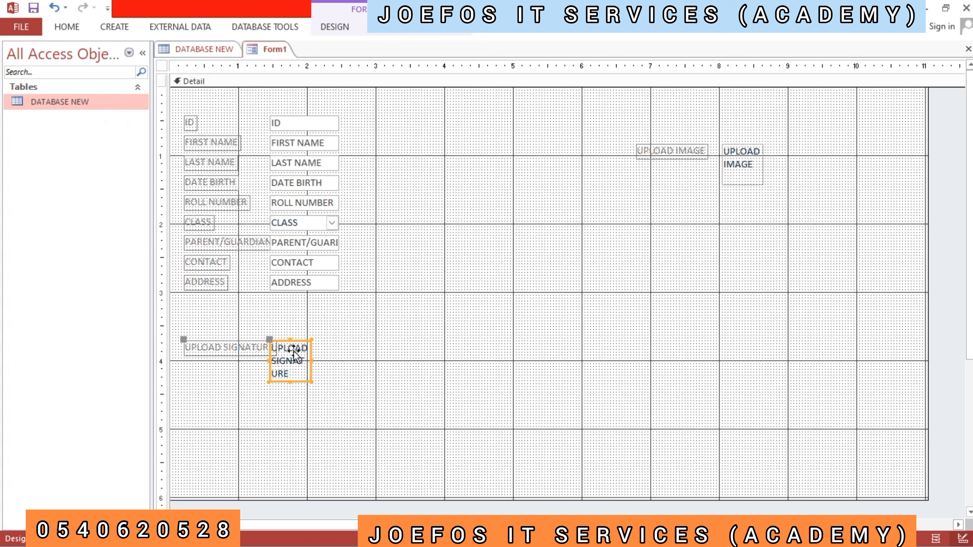
mouse_move(293, 351)
mouse_down()
mouse_move(444, 360)
mouse_move(636, 336)
mouse_move(753, 288)
mouse_move(741, 281)
mouse_move(736, 251)
mouse_up()
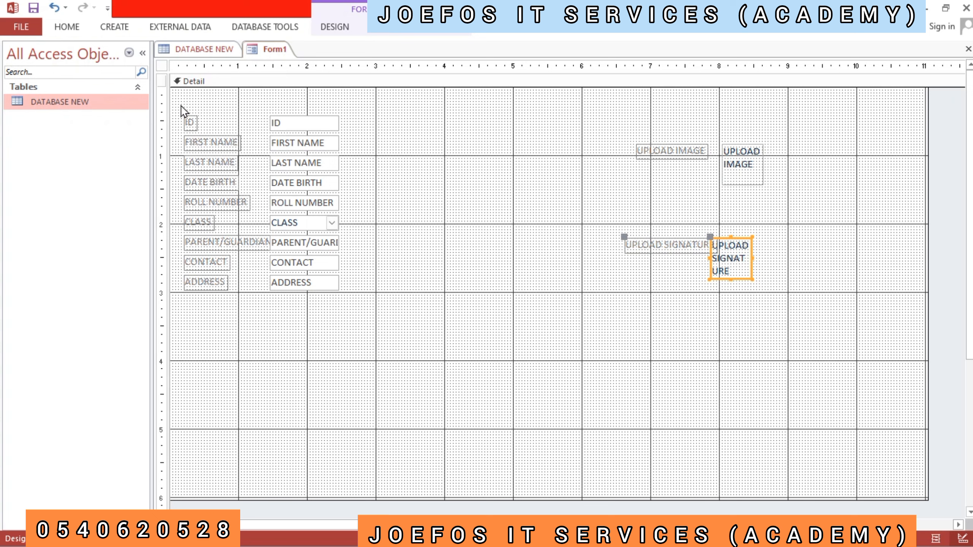
- Shift the ID and FIRST NAME text boxes away from their labels, to just before the 2 mark on the horizontal ruler
mouse_move(182, 106)
mouse_down()
mouse_move(280, 119)
mouse_move(336, 170)
mouse_move(354, 301)
mouse_up()
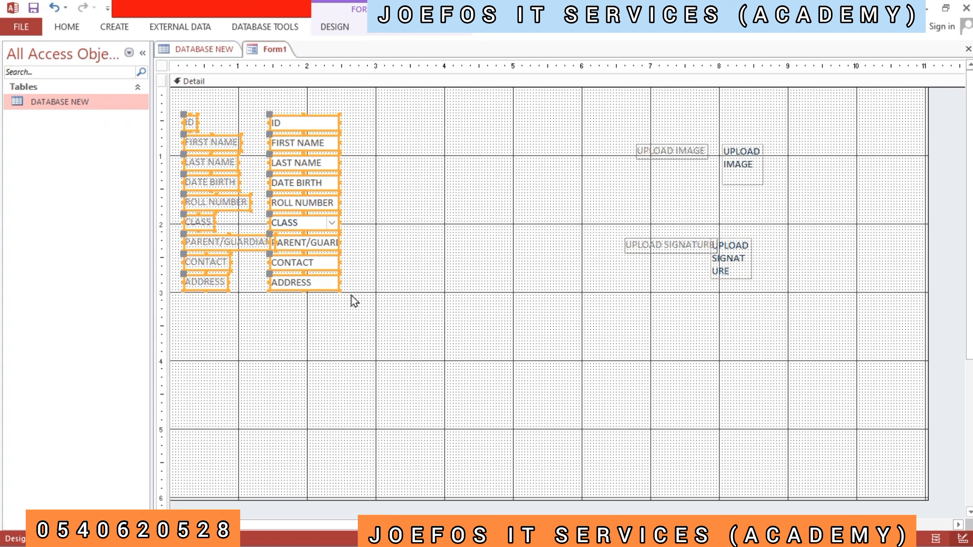
click(379, 255)
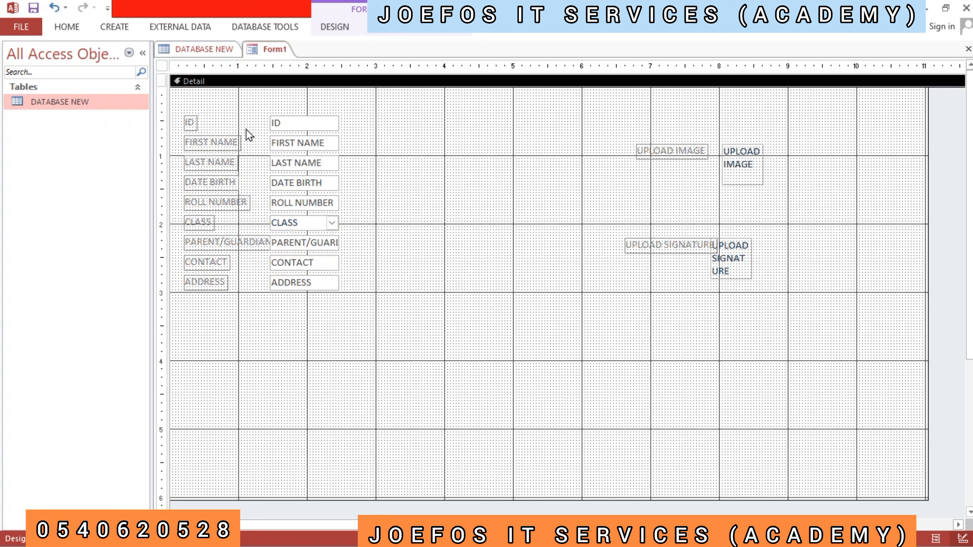
click(271, 123)
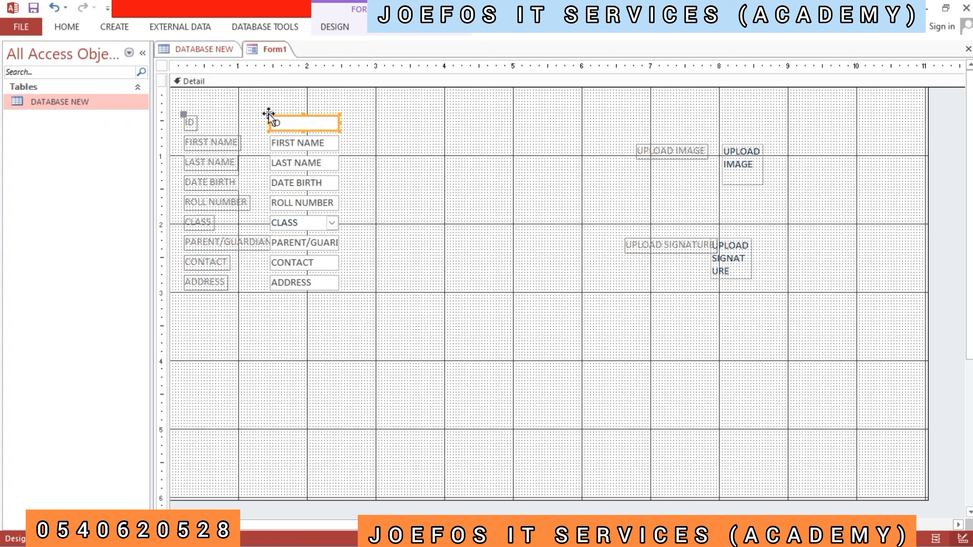
drag(268, 113, 289, 114)
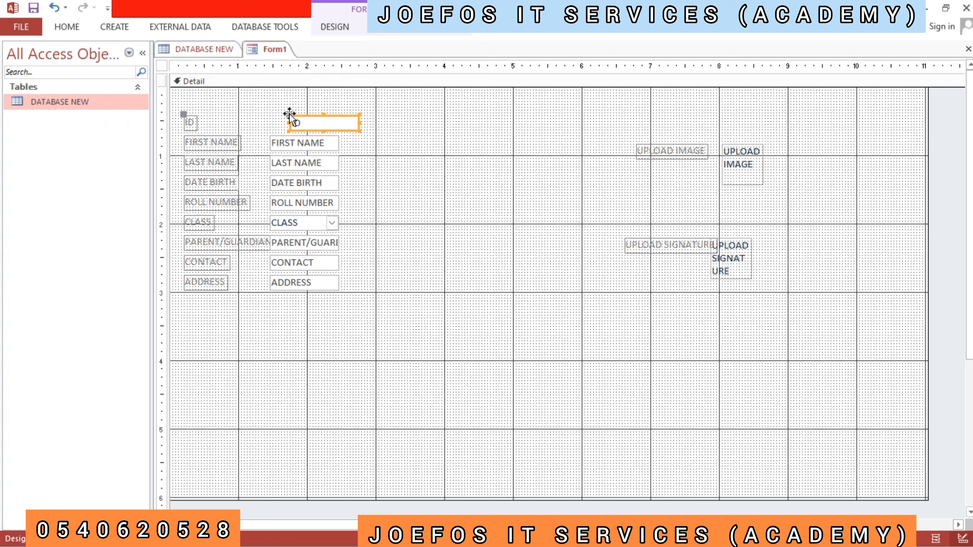
click(274, 140)
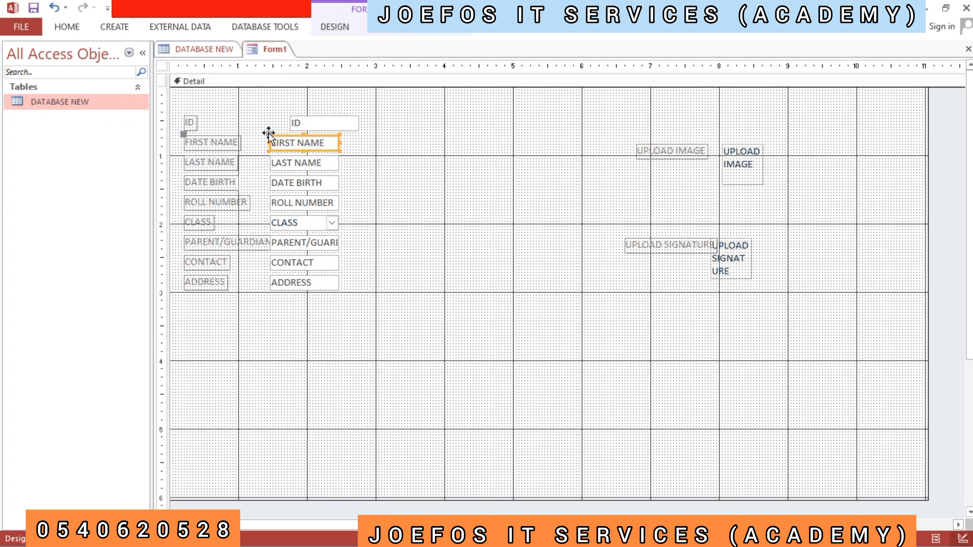
drag(269, 133, 295, 133)
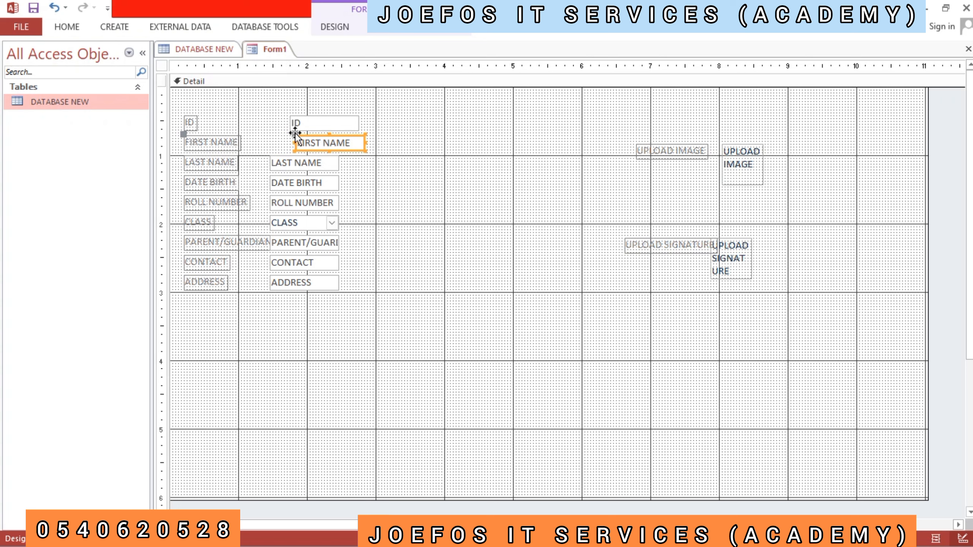
- Shift the PARENT/GUARDIAN and CLASS boxes away from their labels to about the 2 mark on the horizontal ruler
click(290, 248)
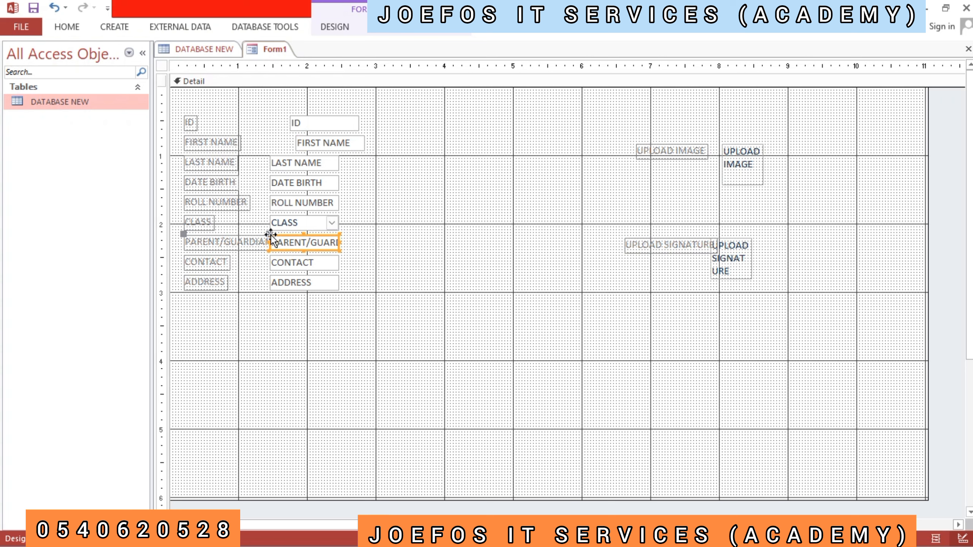
drag(271, 235, 305, 236)
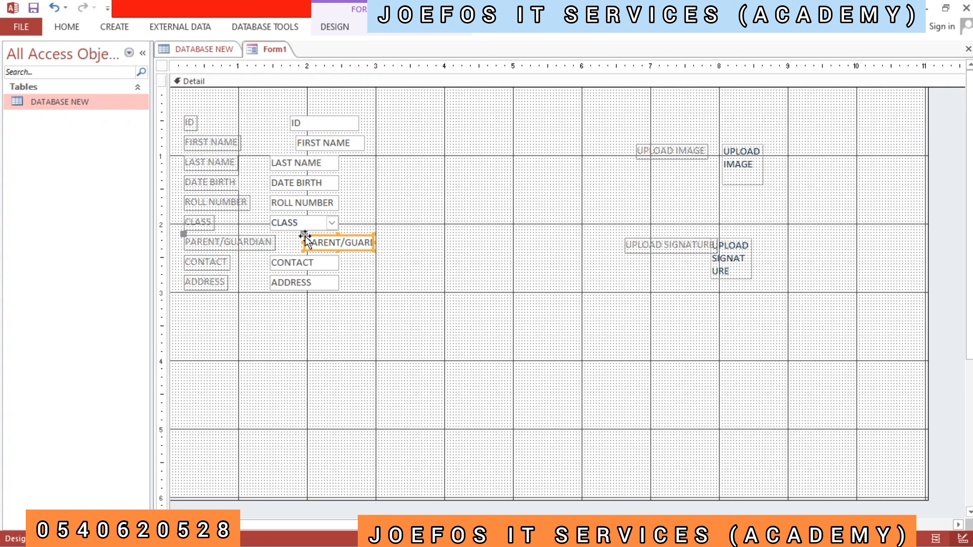
click(288, 222)
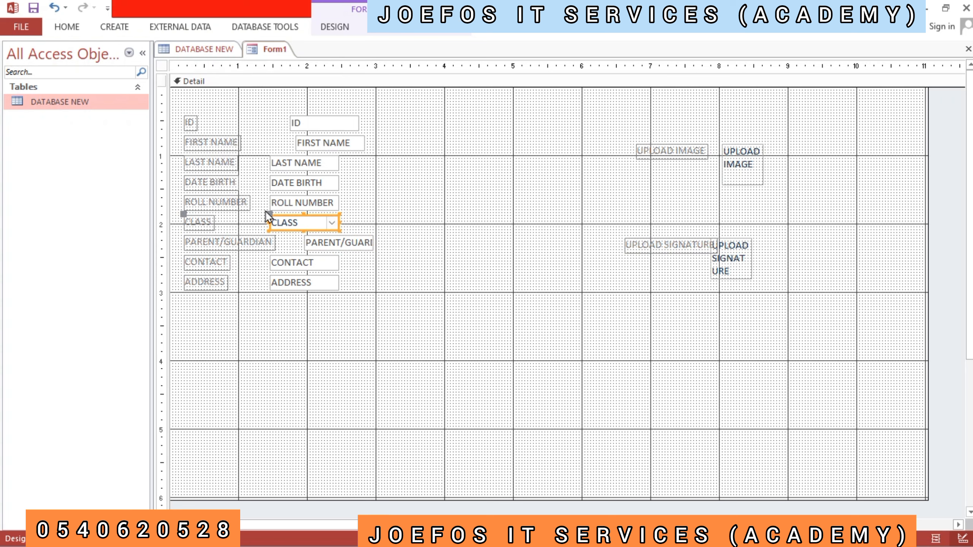
drag(267, 212, 308, 211)
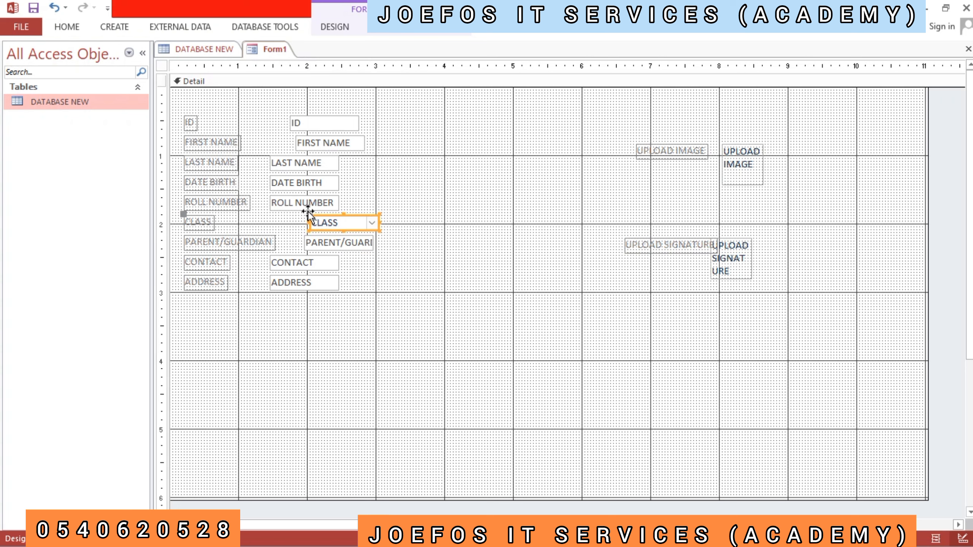
- Shift the ROLL NUMBER, DATE BIRTH and LAST NAME text boxes away from their labels to about horizontal ruler mark 2
click(274, 195)
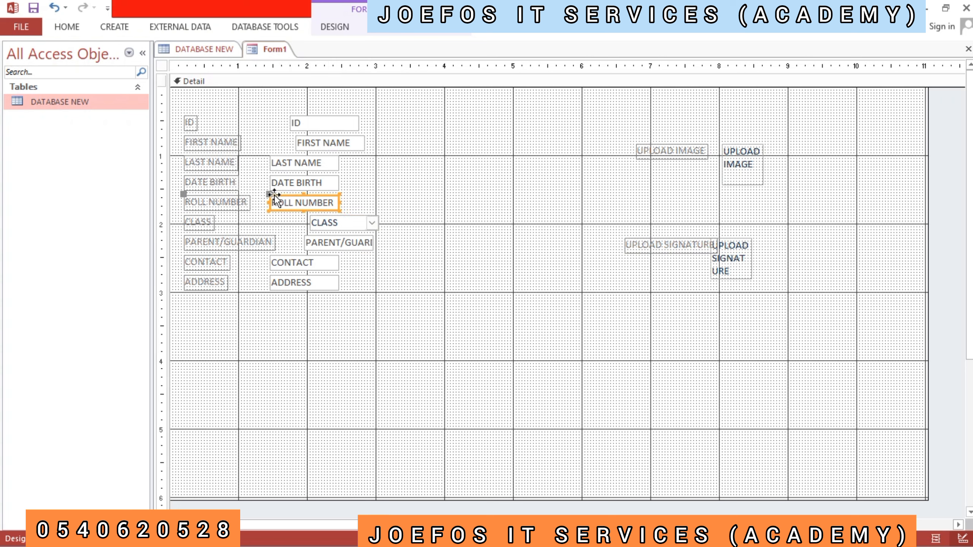
drag(272, 194, 306, 191)
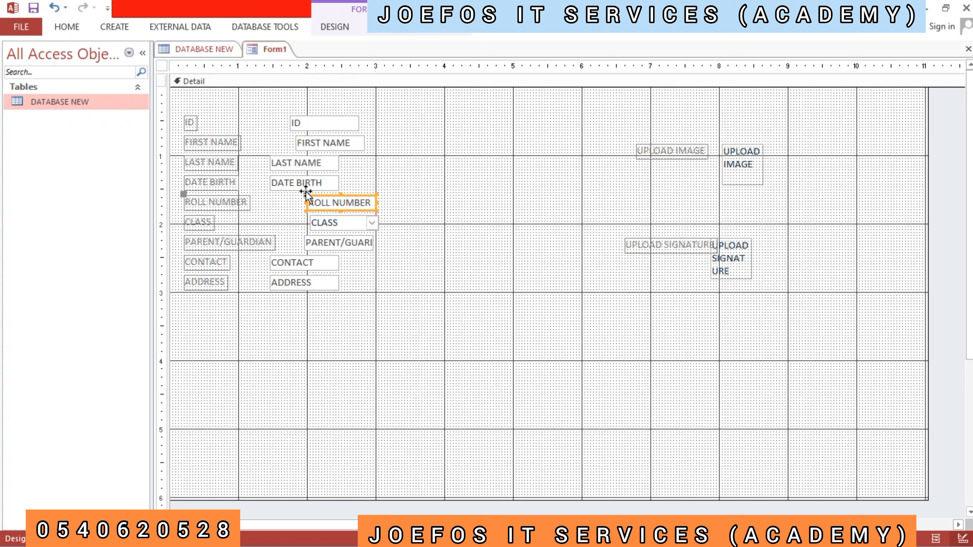
click(271, 178)
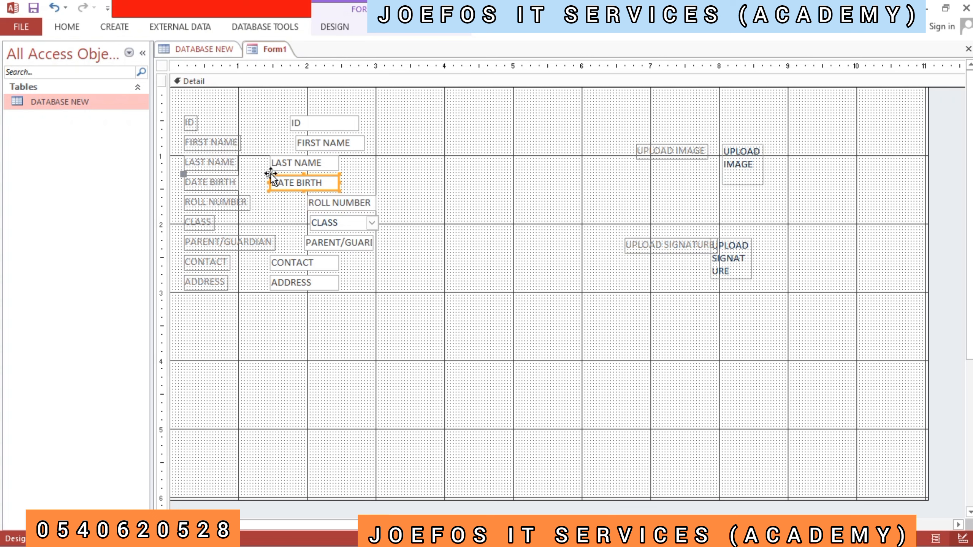
drag(272, 174, 306, 174)
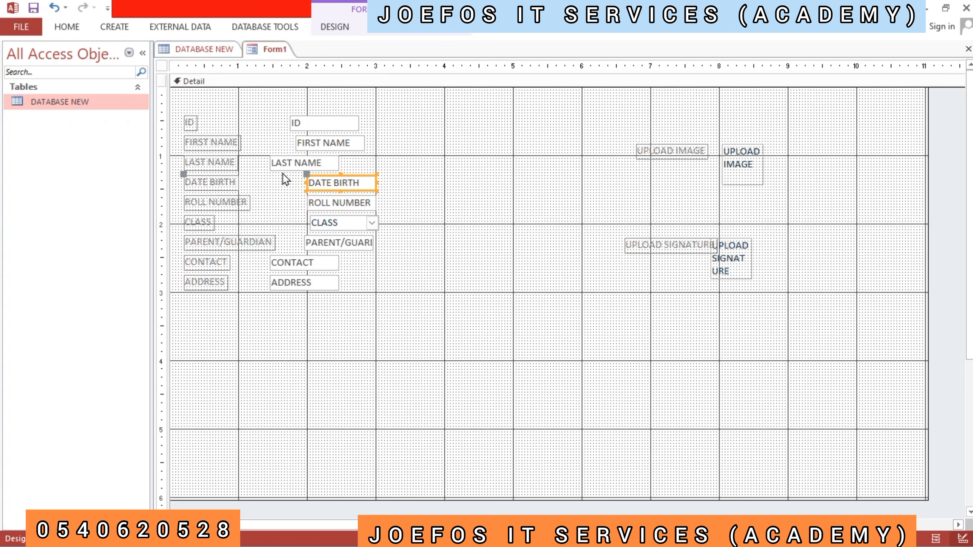
click(276, 168)
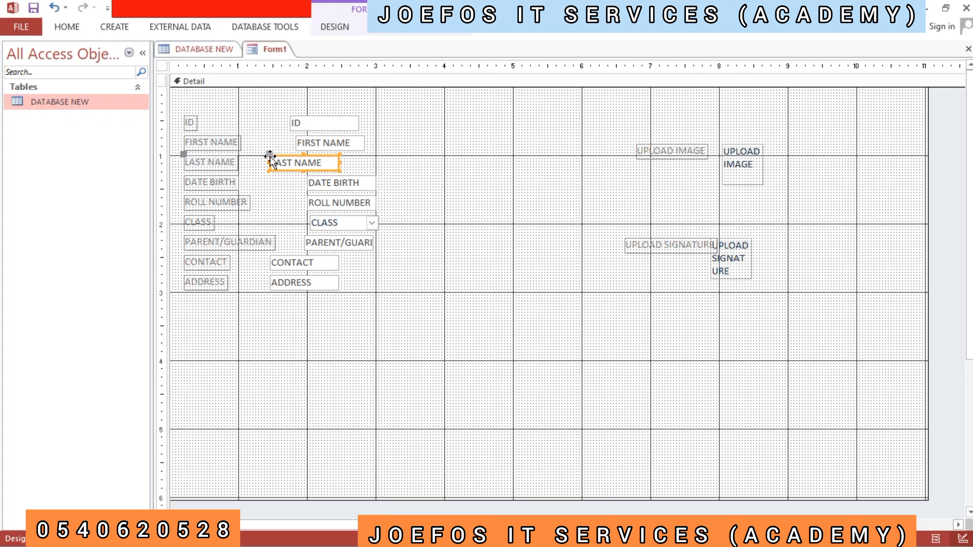
drag(271, 156, 307, 152)
click(294, 161)
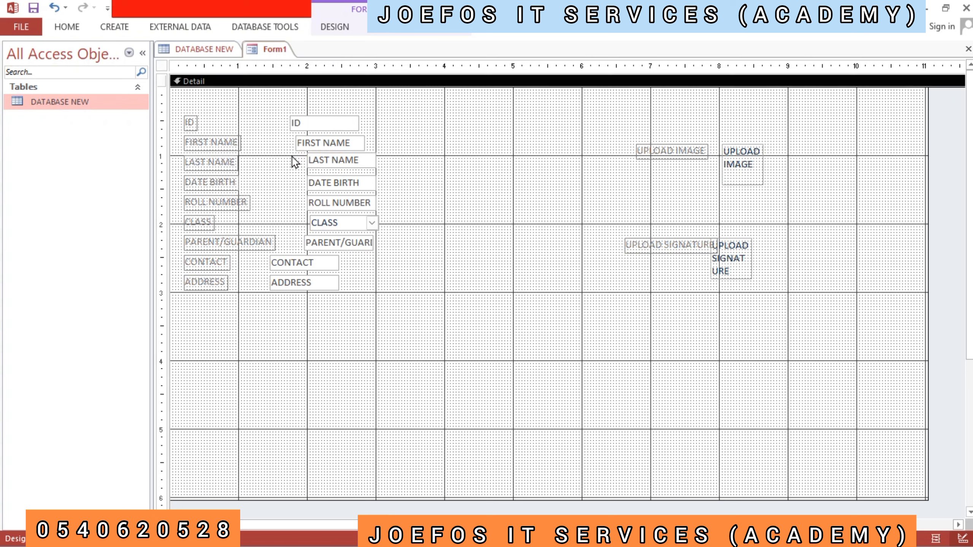
- Move the FIRST NAME and ID text boxes farther from their labels, lining up their left edges with the CLASS box
click(297, 140)
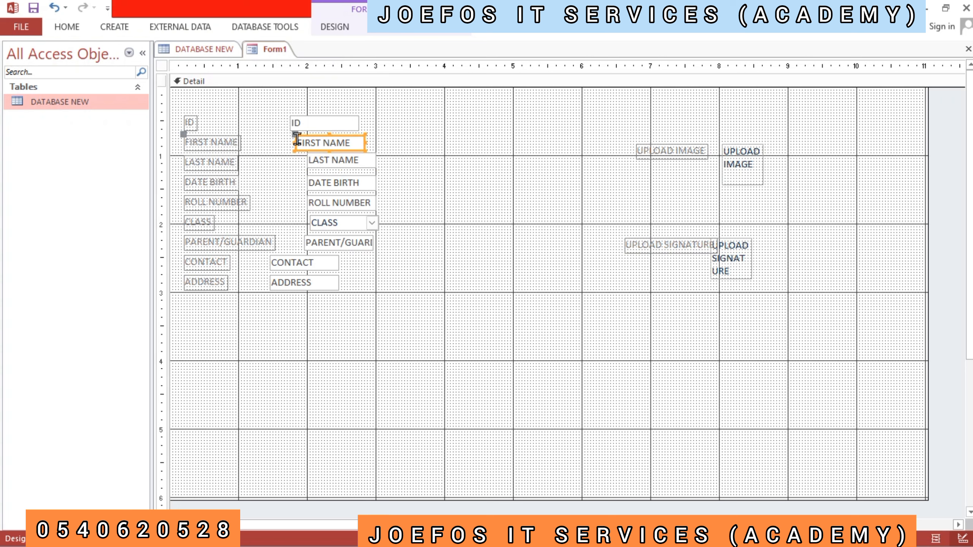
drag(291, 131, 307, 134)
click(283, 152)
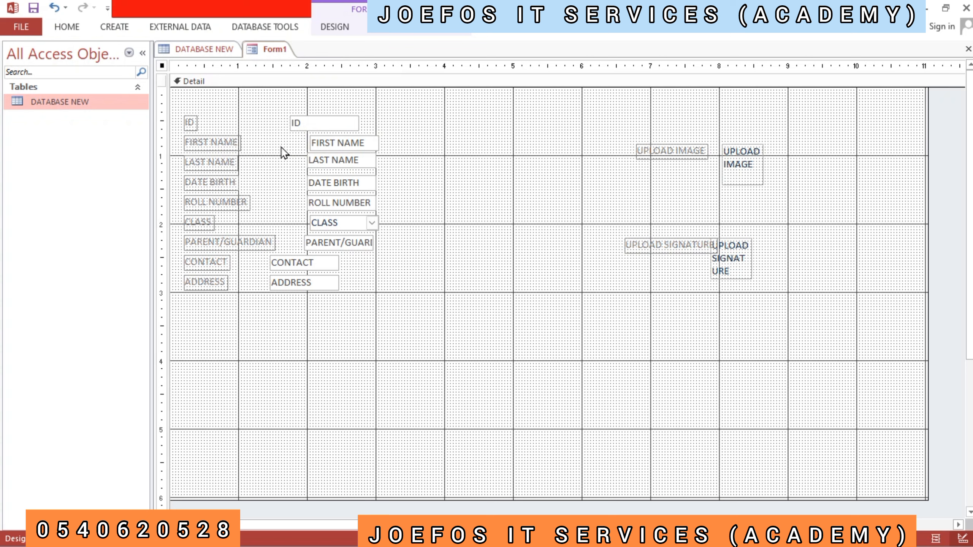
click(296, 125)
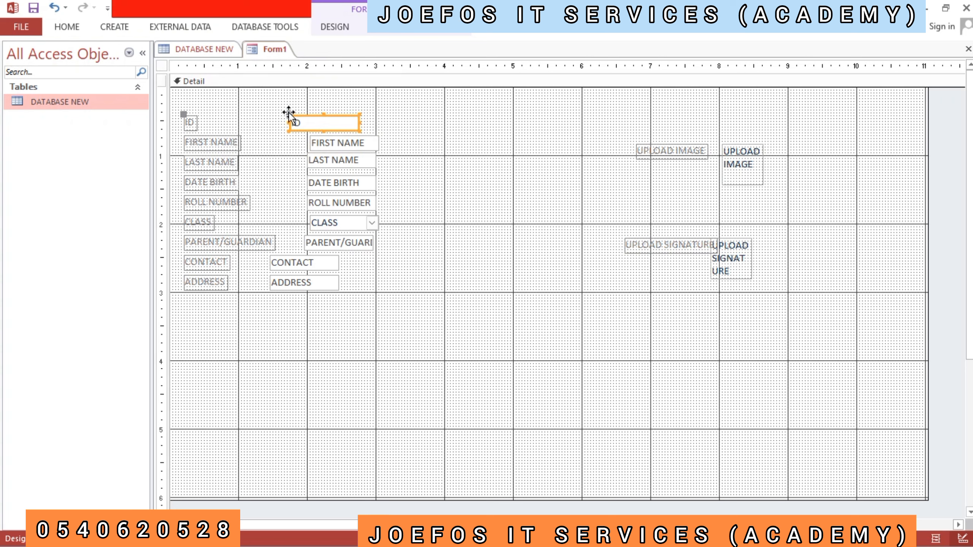
drag(289, 112, 308, 111)
click(289, 115)
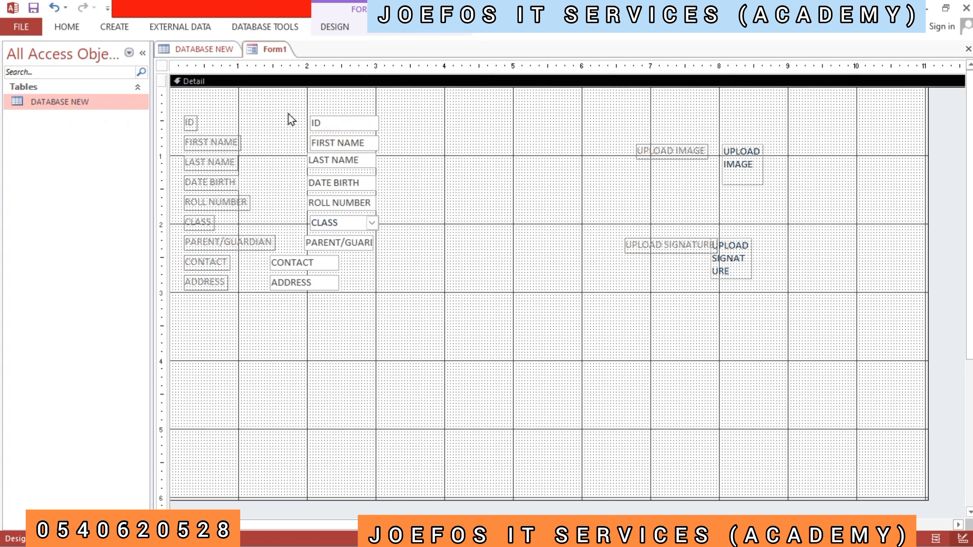
- Nudge the LAST NAME, DATE BIRTH and ROLL NUMBER text boxes so their left edges align with the ID box
click(314, 167)
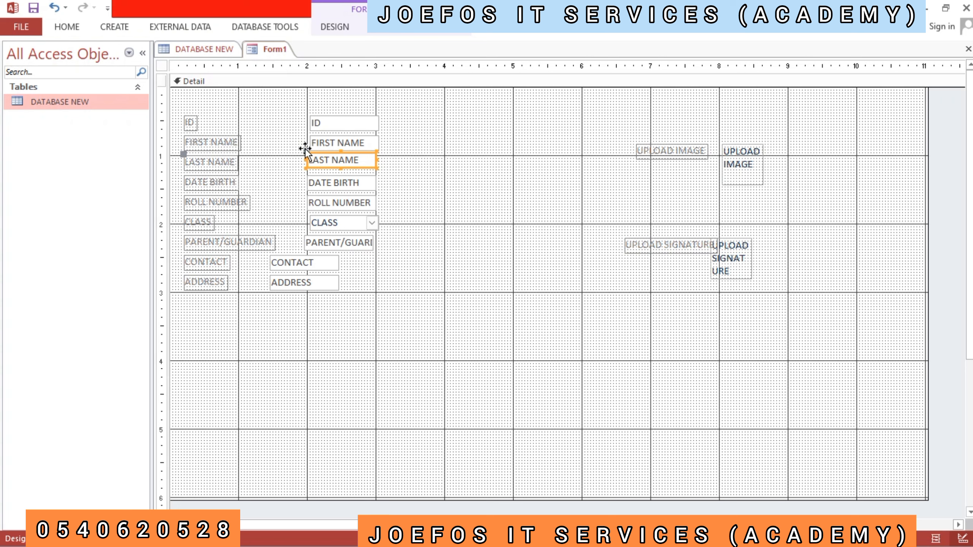
click(305, 150)
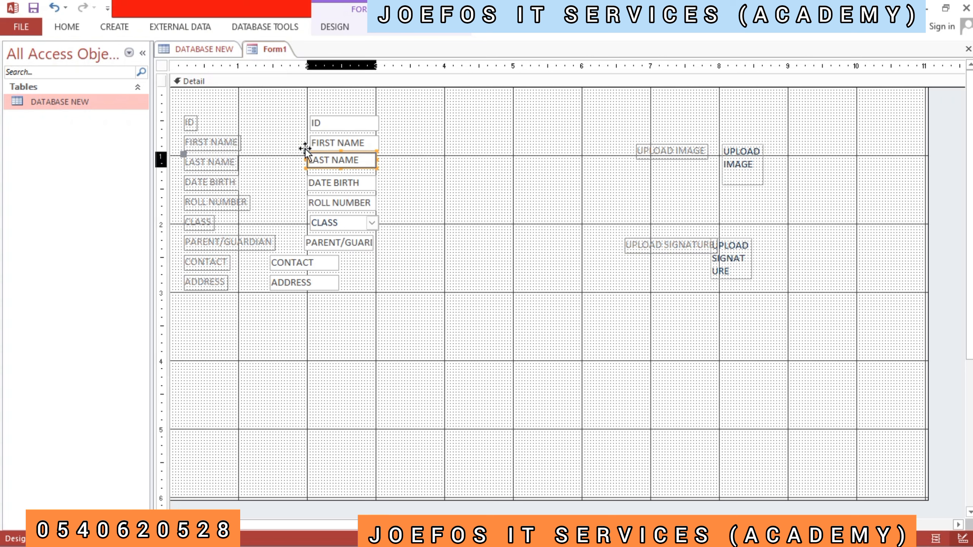
drag(305, 150, 308, 148)
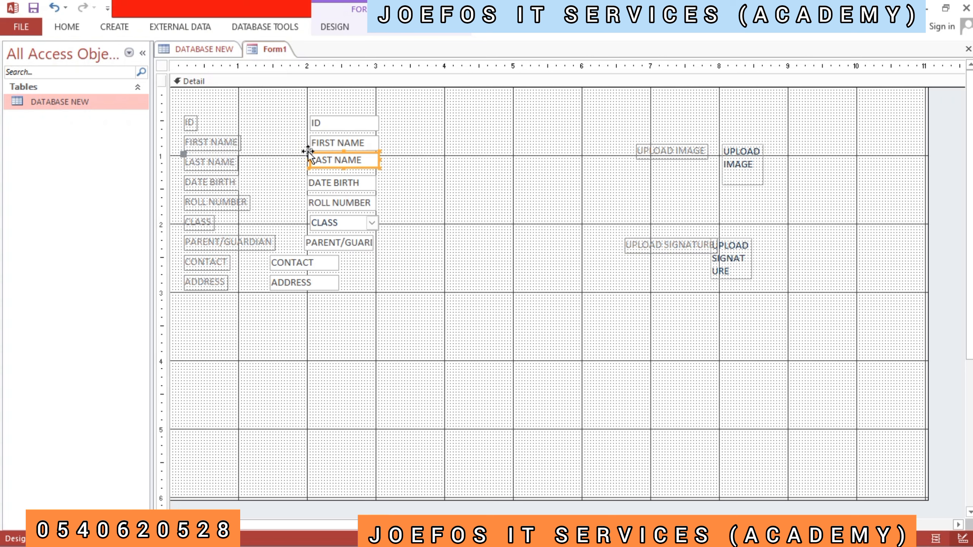
click(292, 162)
click(310, 178)
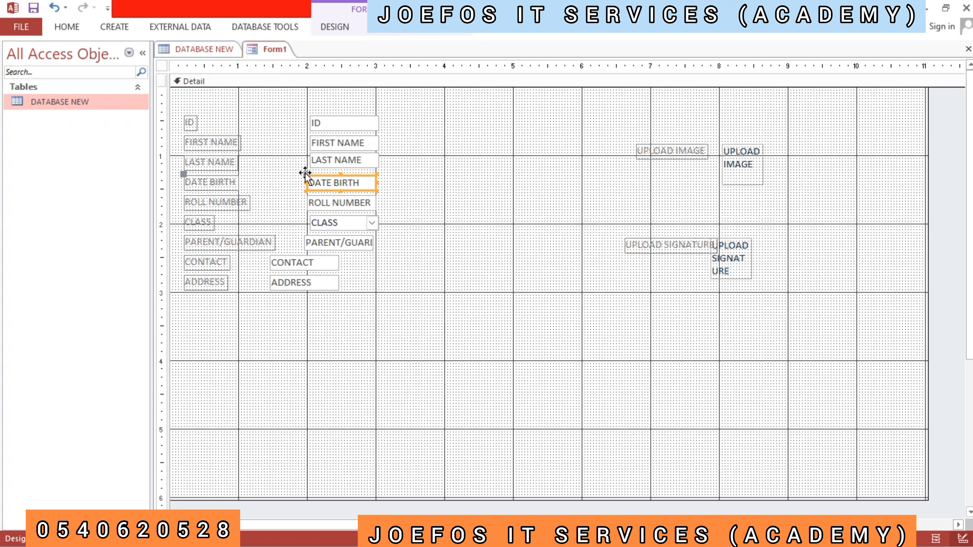
click(305, 176)
drag(305, 176, 308, 176)
click(295, 181)
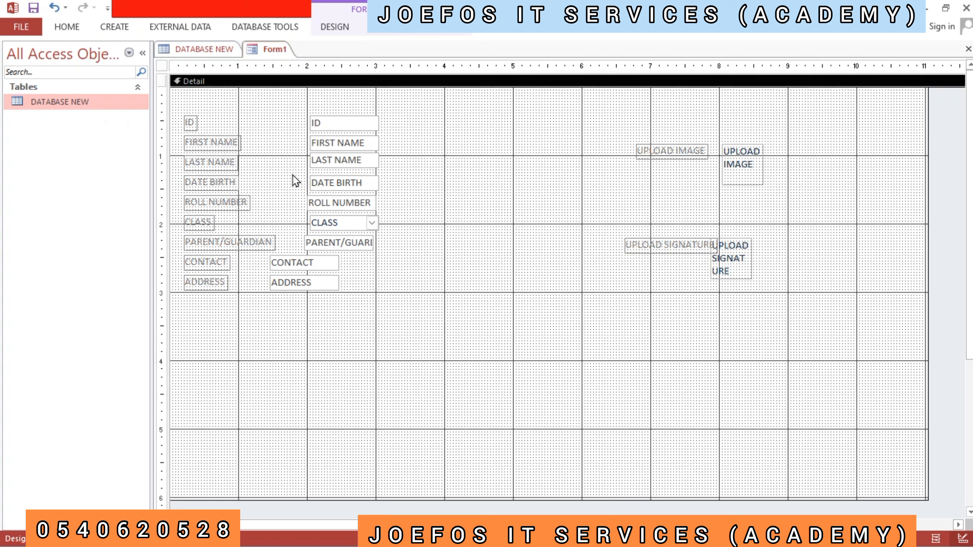
click(311, 197)
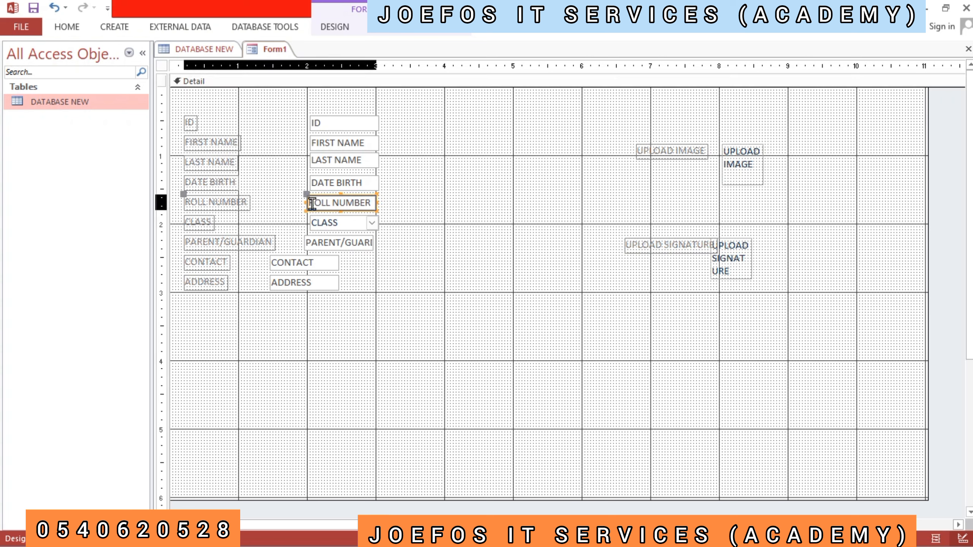
drag(305, 197, 309, 196)
click(299, 202)
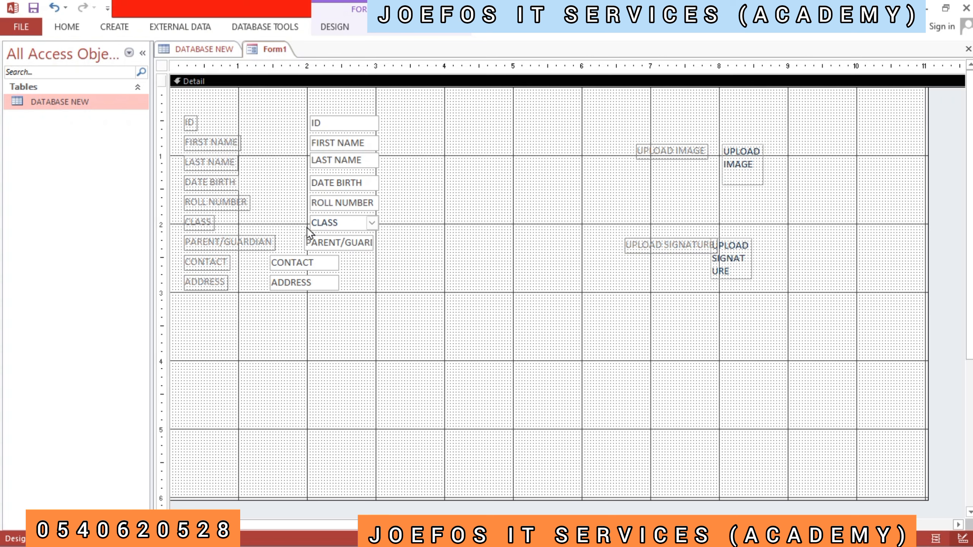
- Nudge the PARENT/GUARDIAN text box so its left edge aligns with the CLASS box above it
click(307, 245)
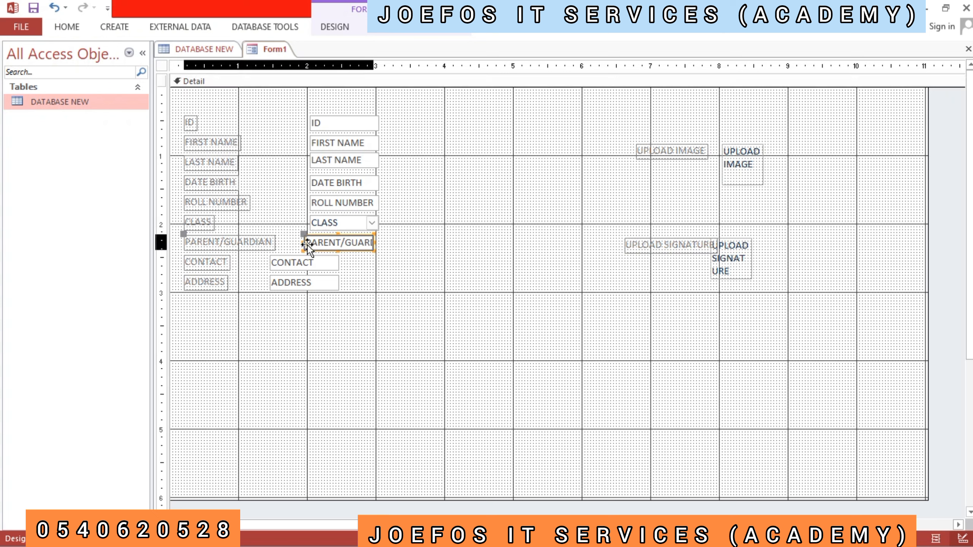
click(304, 234)
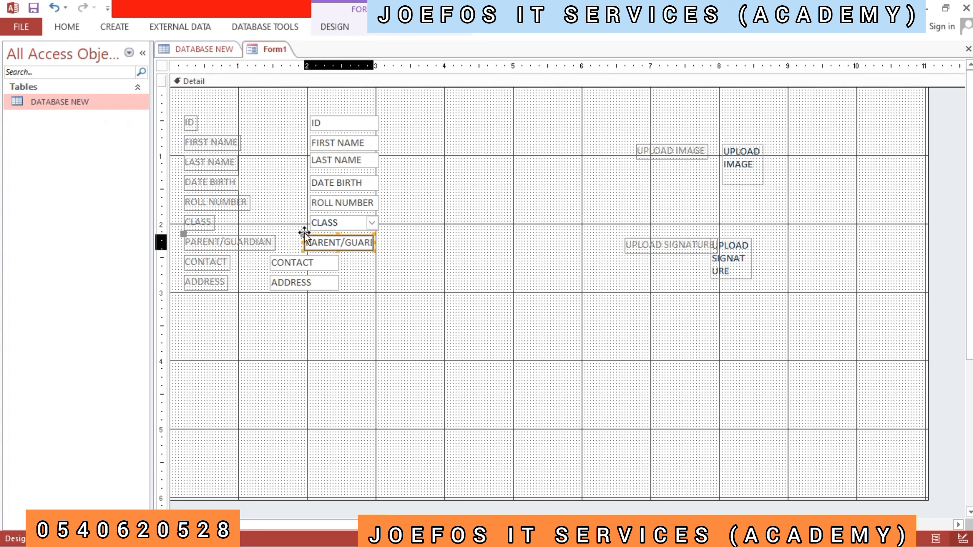
drag(304, 232, 311, 233)
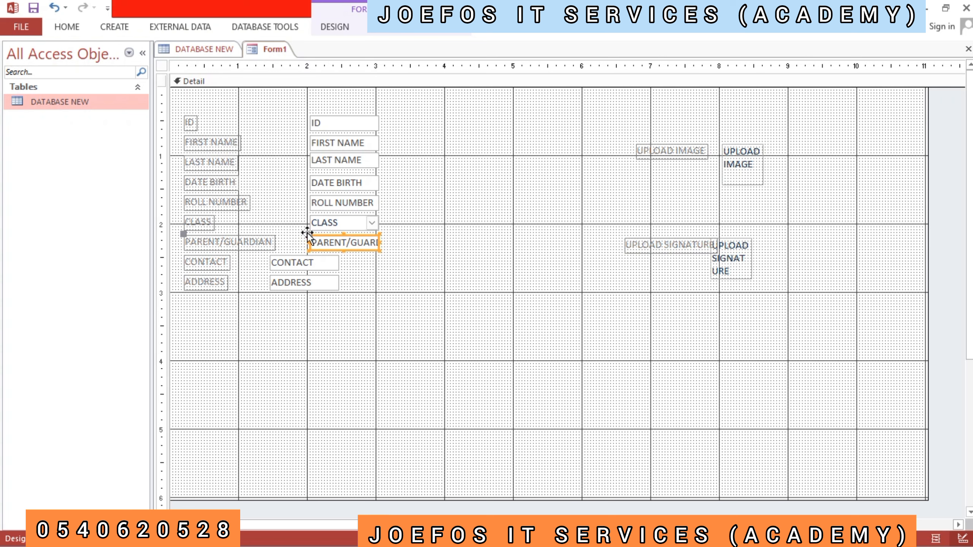
click(296, 231)
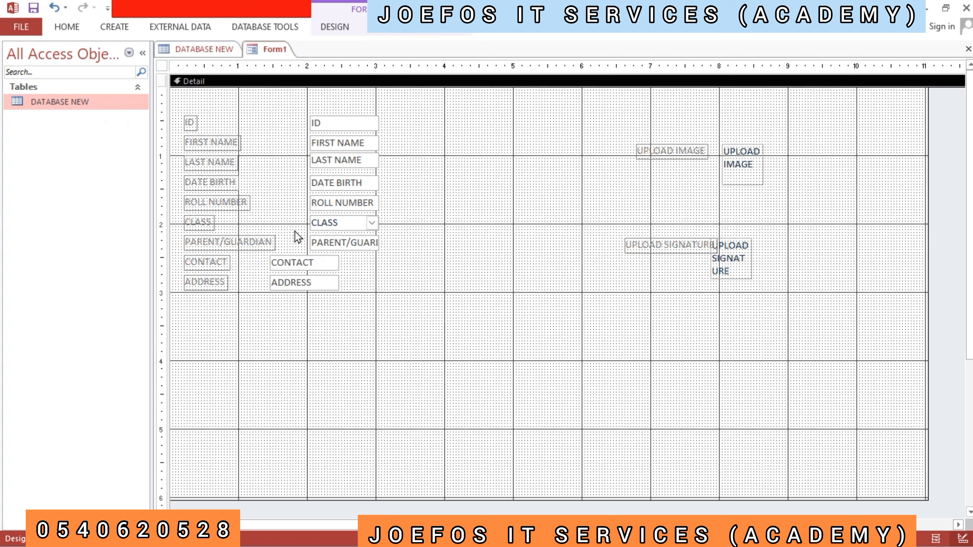
- Move the CONTACT and ADDRESS text boxes away from their labels, into the column below the PARENT/GUARDIAN box
click(301, 260)
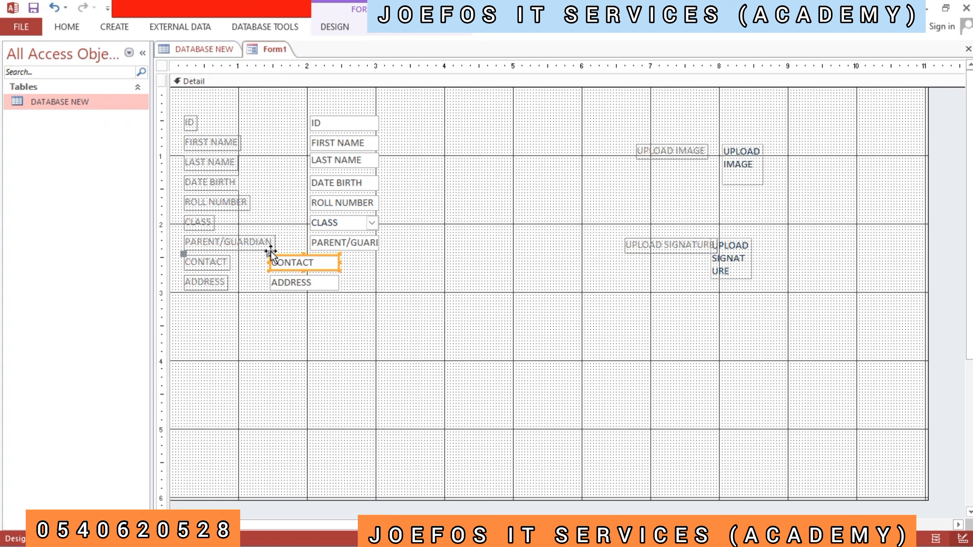
drag(270, 254, 310, 255)
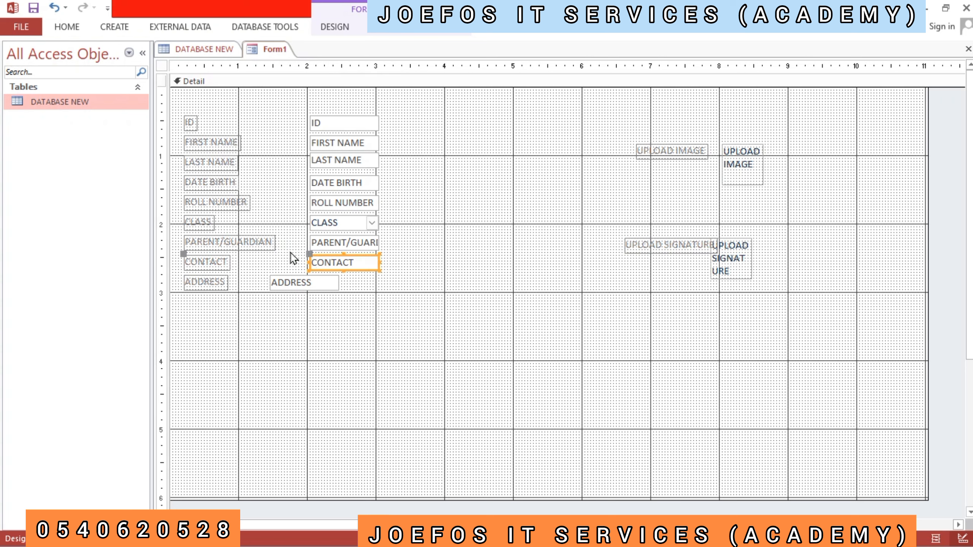
click(292, 257)
click(300, 283)
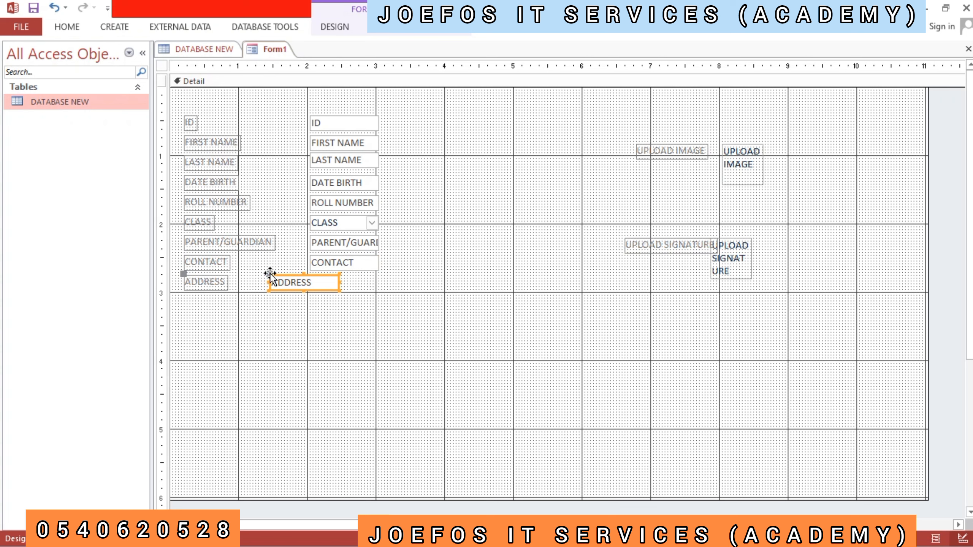
drag(270, 274, 314, 274)
click(295, 279)
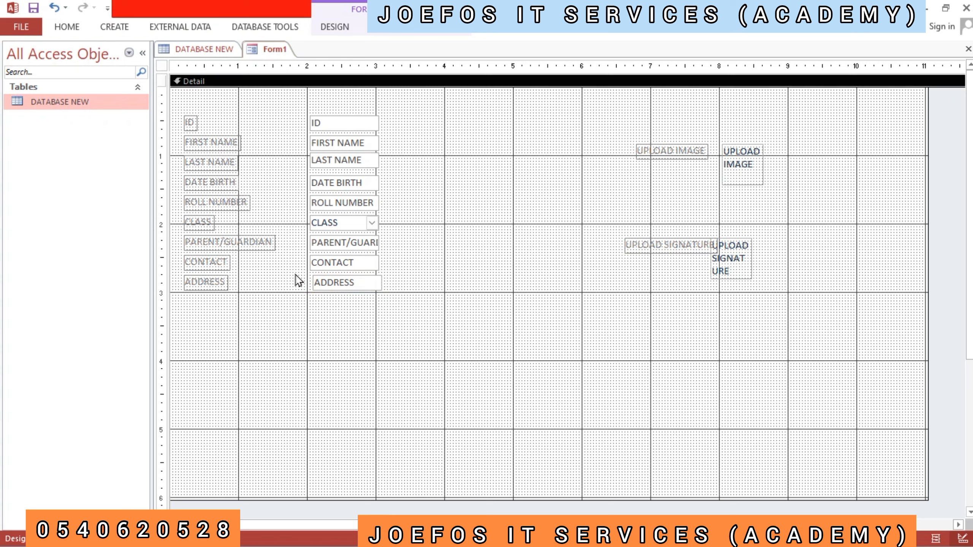
- Nudge the ADDRESS text box so its left edge aligns with the CONTACT box above it
click(318, 273)
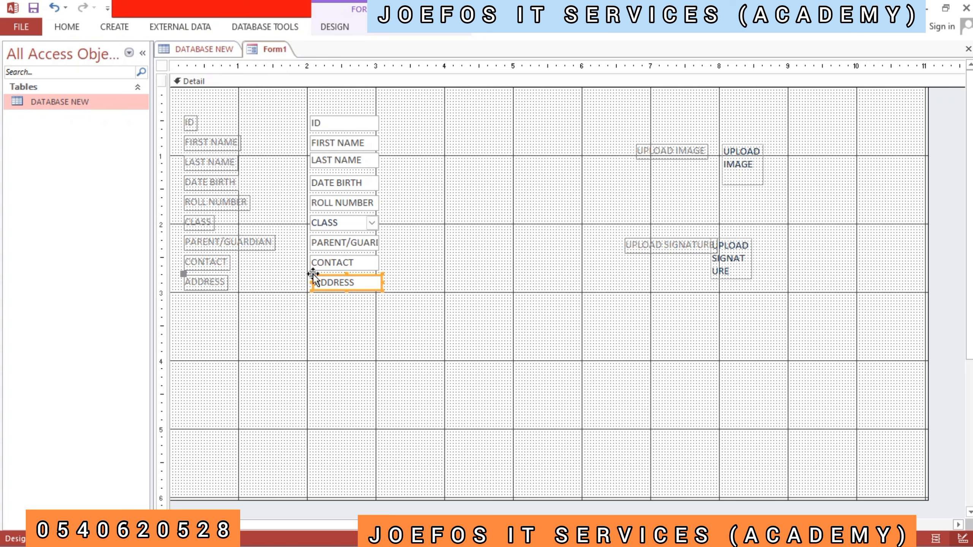
drag(313, 274, 311, 274)
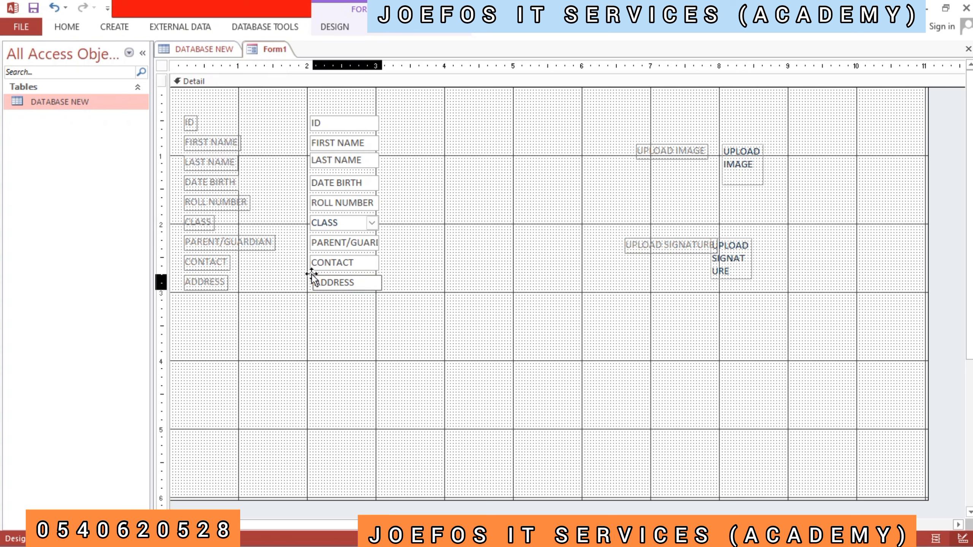
drag(312, 274, 310, 274)
click(285, 280)
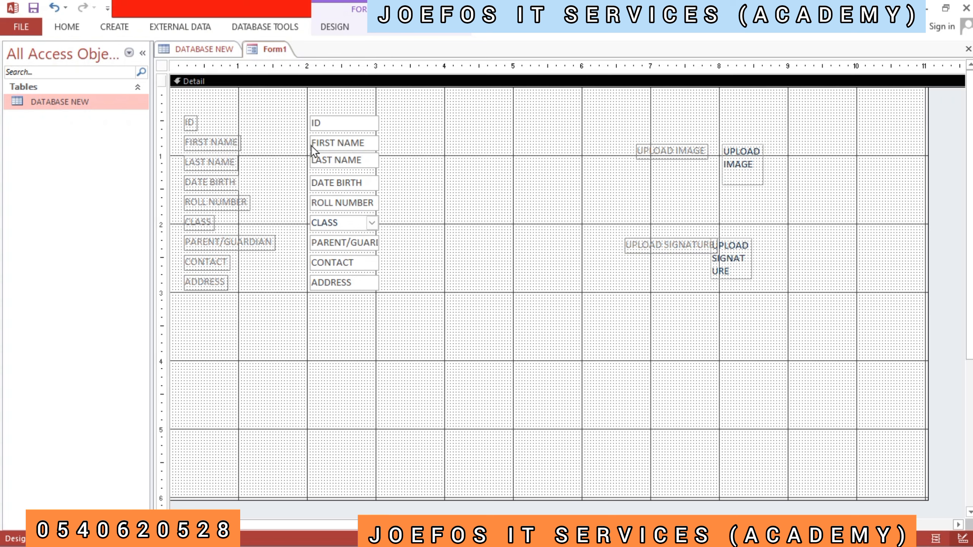
- Nudge the LAST NAME text box slightly down so it lines up with its label
click(315, 157)
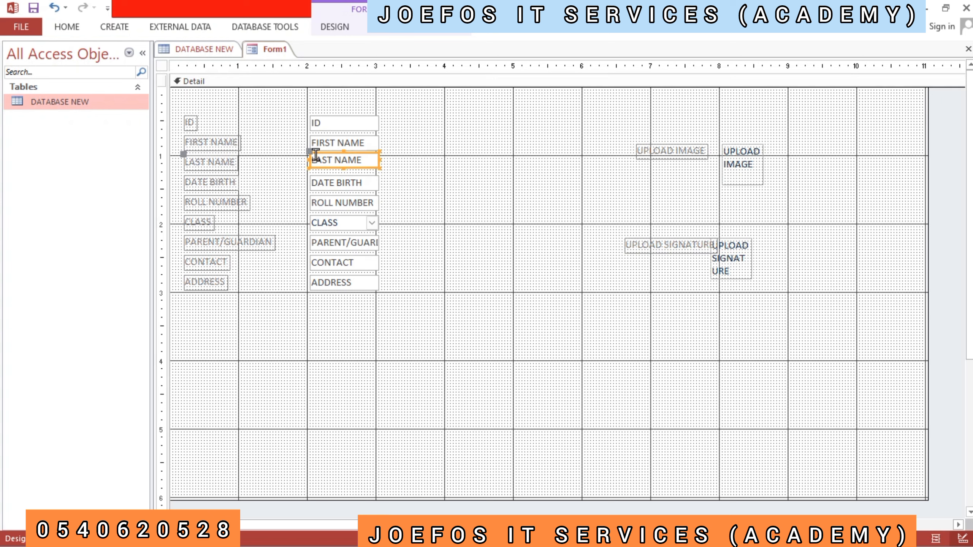
click(309, 155)
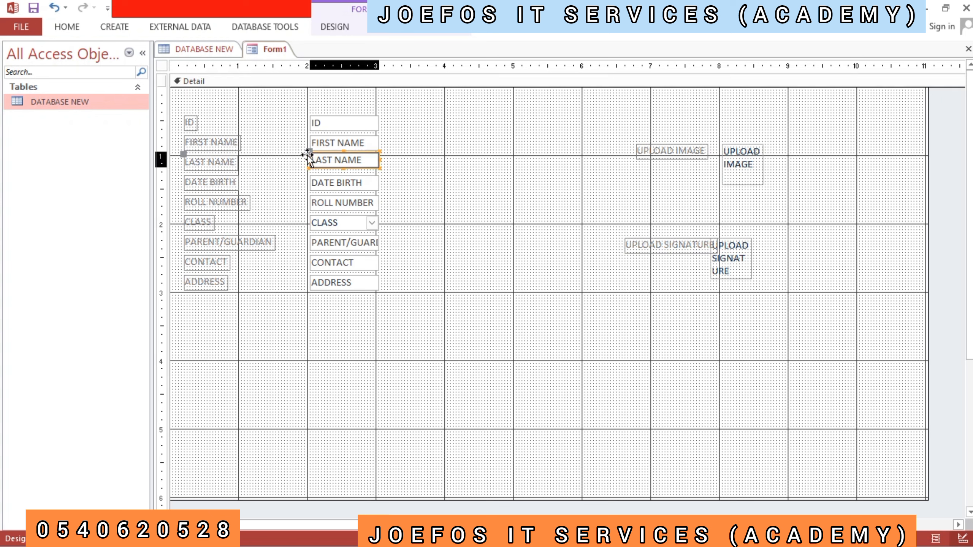
drag(308, 155, 308, 158)
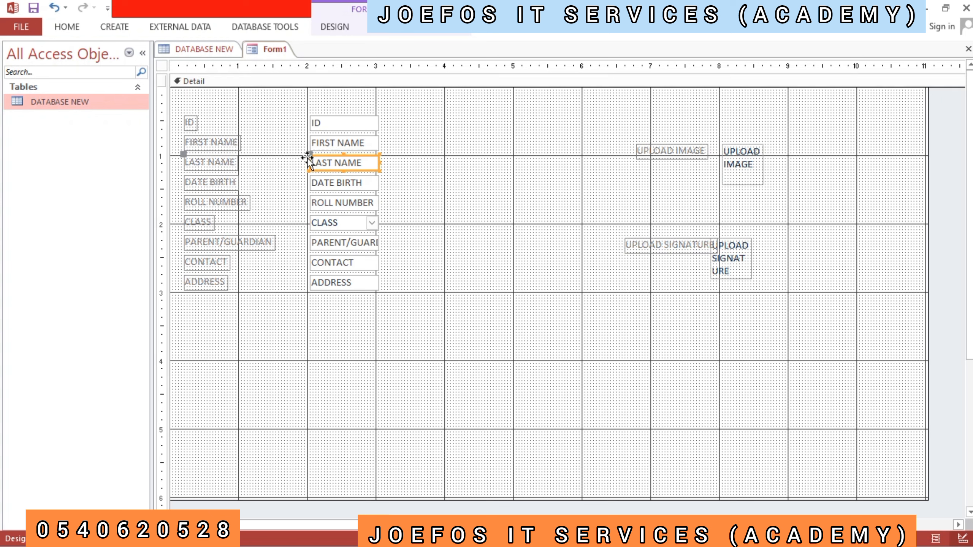
click(295, 159)
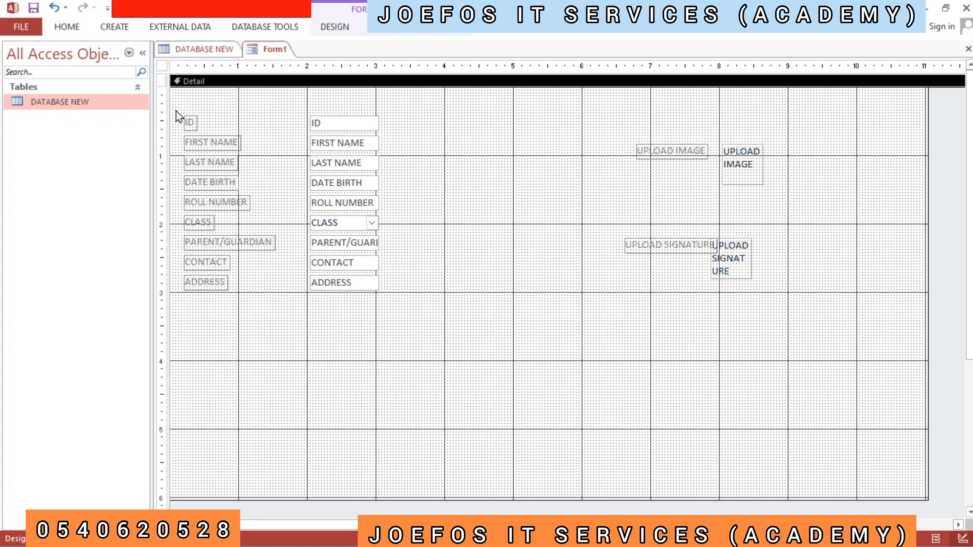
mouse_move(176, 110)
mouse_down()
mouse_move(201, 110)
mouse_move(269, 155)
mouse_move(289, 275)
mouse_move(279, 297)
mouse_up()
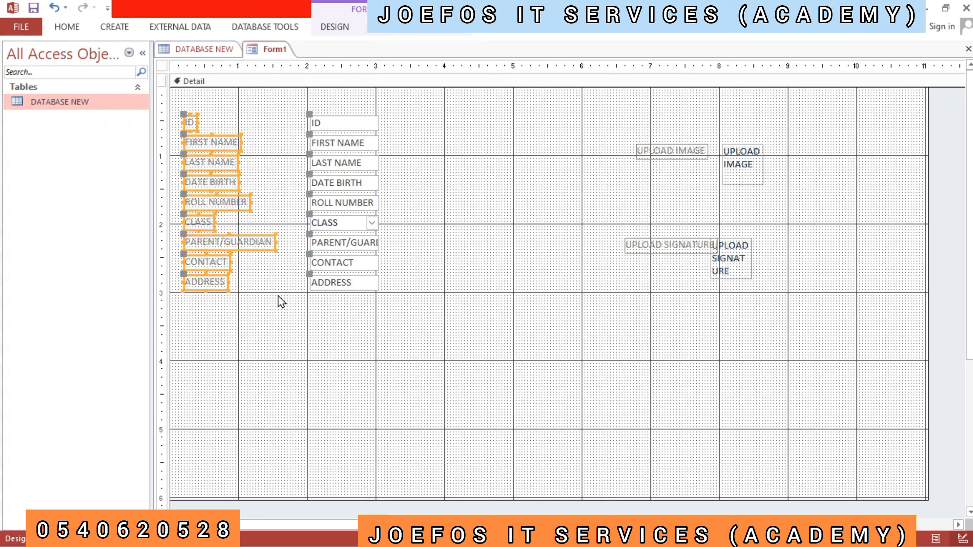
click(263, 279)
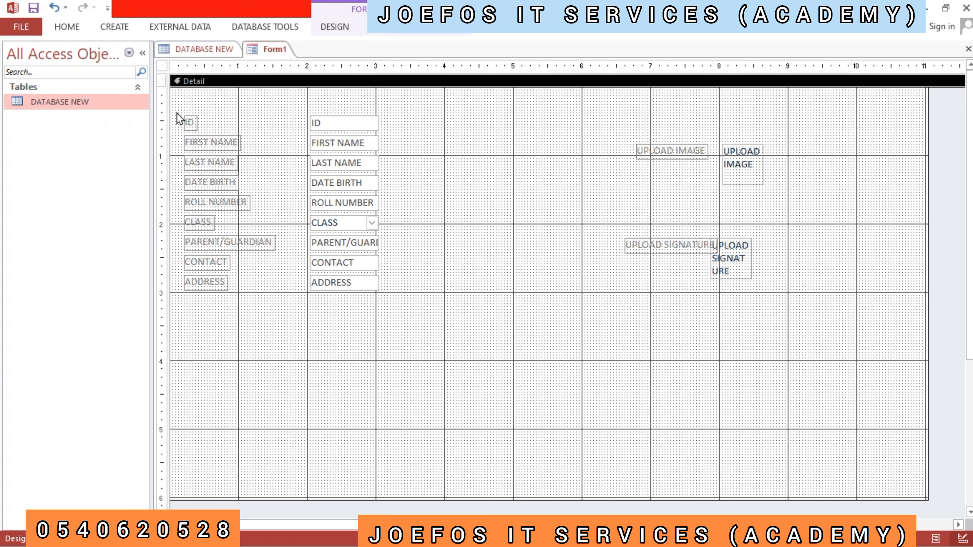
drag(176, 112, 177, 113)
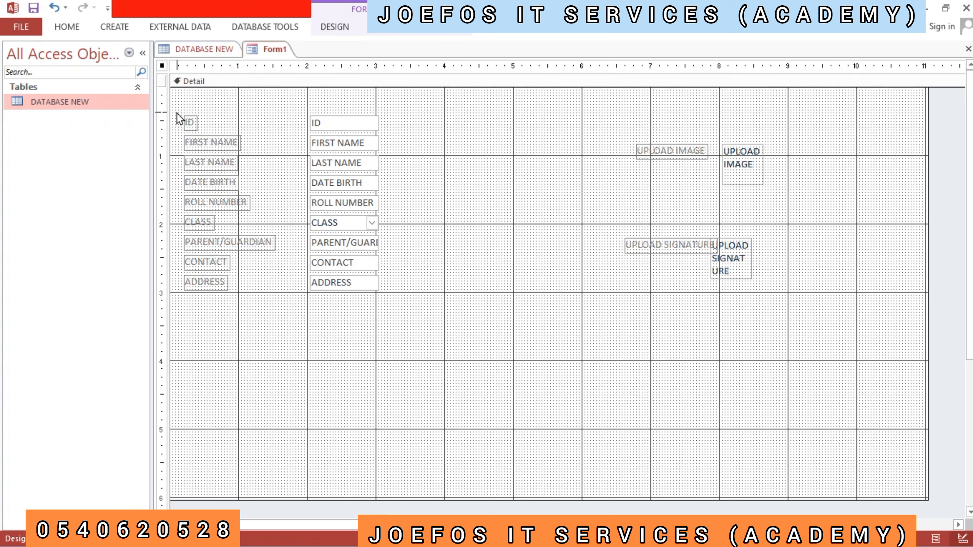
drag(177, 112, 285, 304)
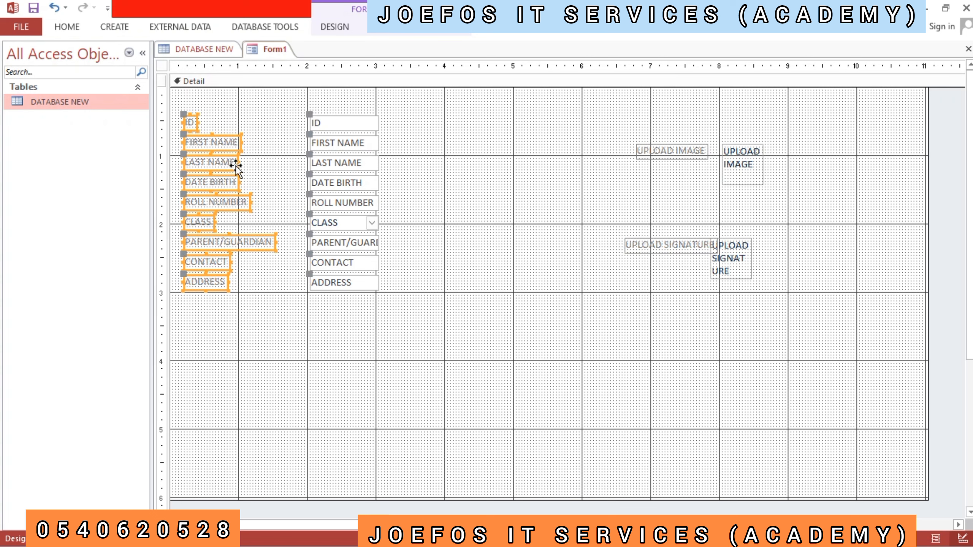
key(ctrl+s)
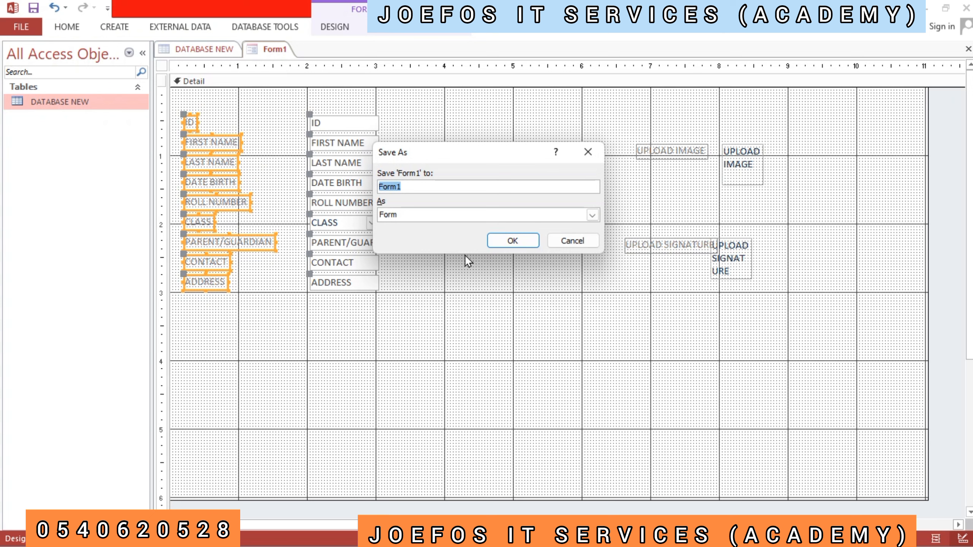
click(573, 241)
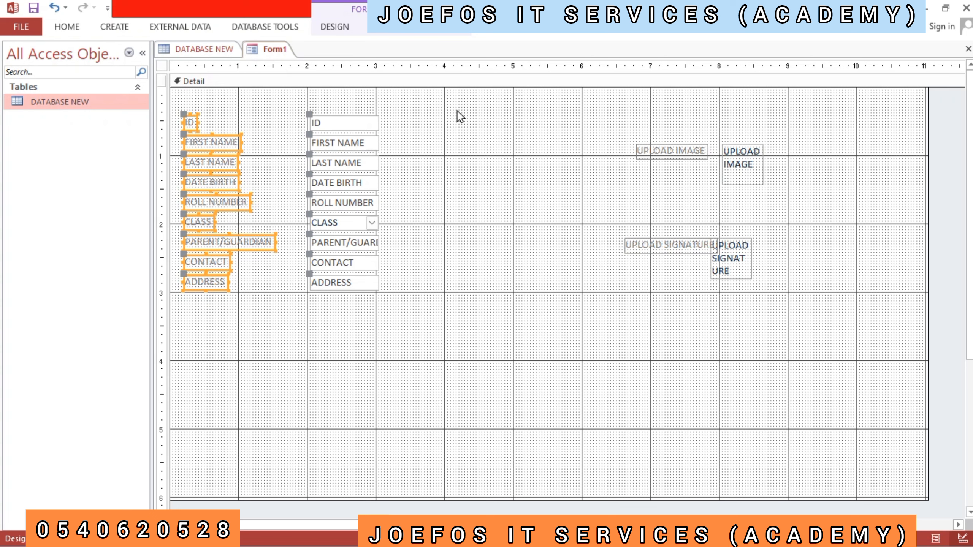
- Close the database, saving the form design under the name DATABASE FORM
click(965, 8)
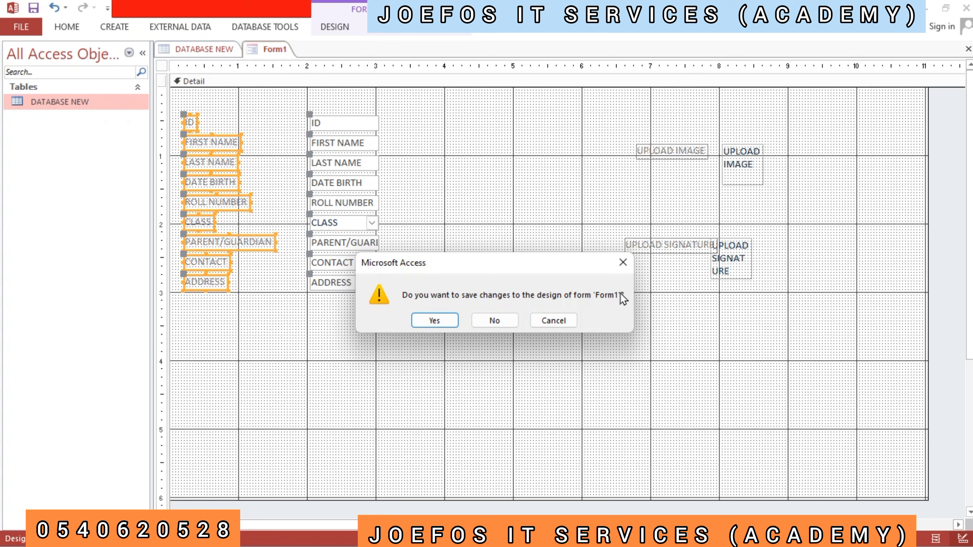
click(434, 320)
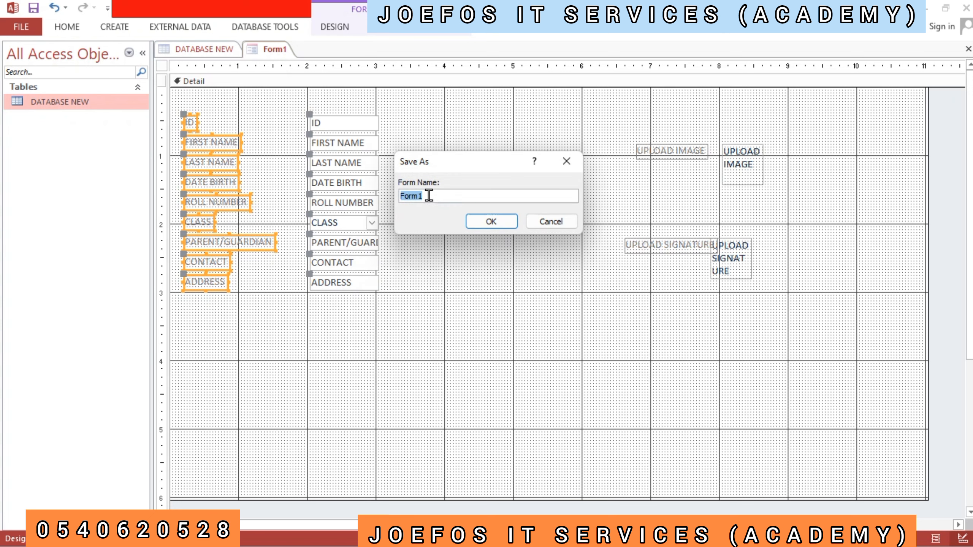
key(BackSpace)
text(DATABASE FORM)
click(491, 222)
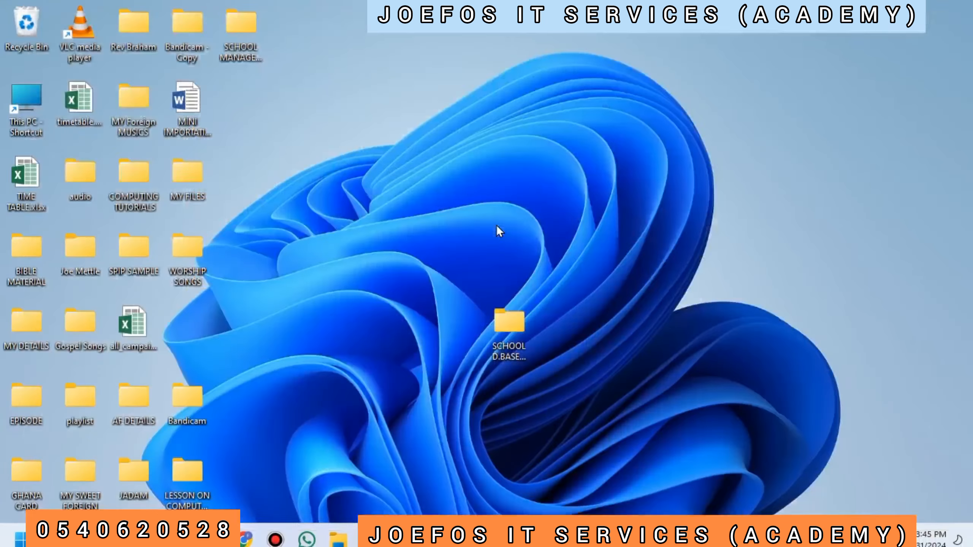
- Reopen the DATABASE TABLE database from the school database folder on the desktop and dismiss the Office activation notice
double_click(499, 336)
double_click(322, 132)
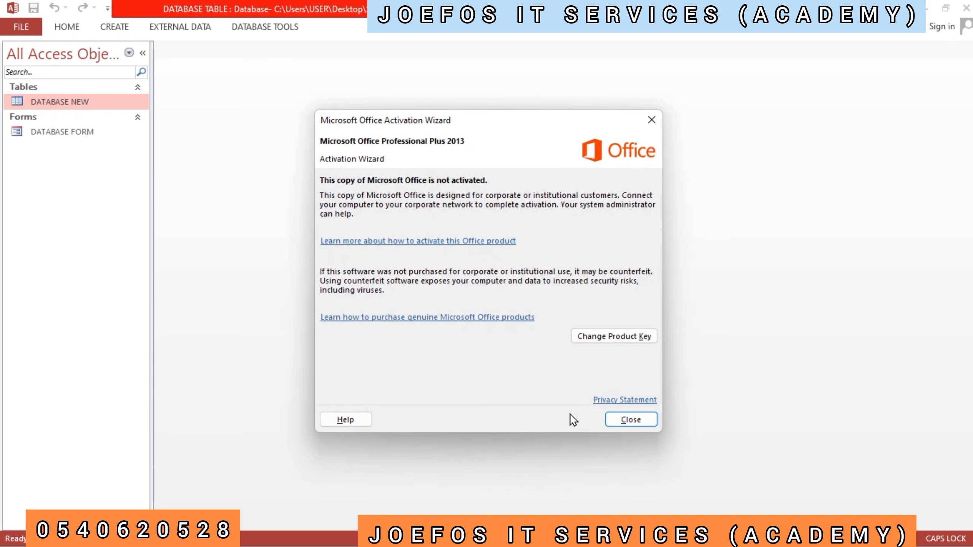
click(633, 420)
- Open DATABASE FORM and switch it to Design View
click(64, 135)
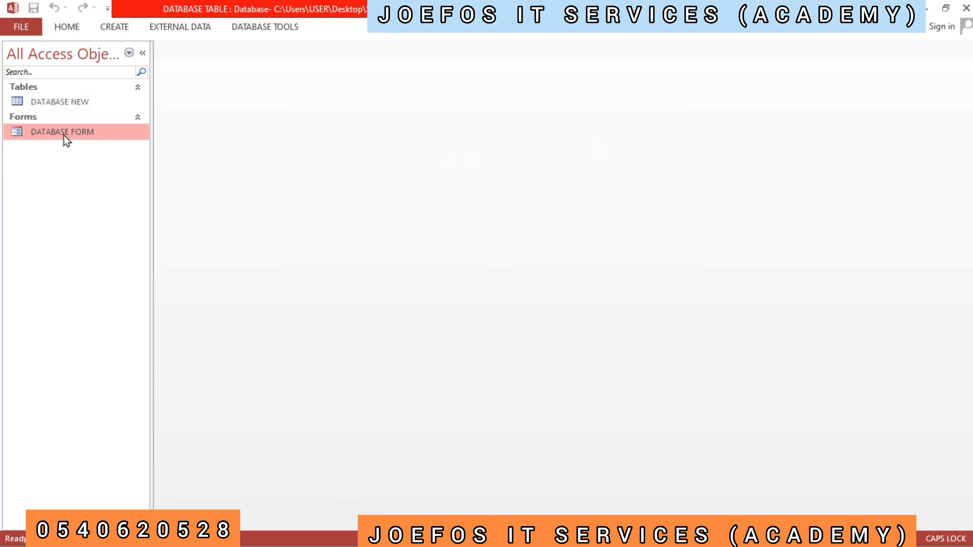
double_click(64, 135)
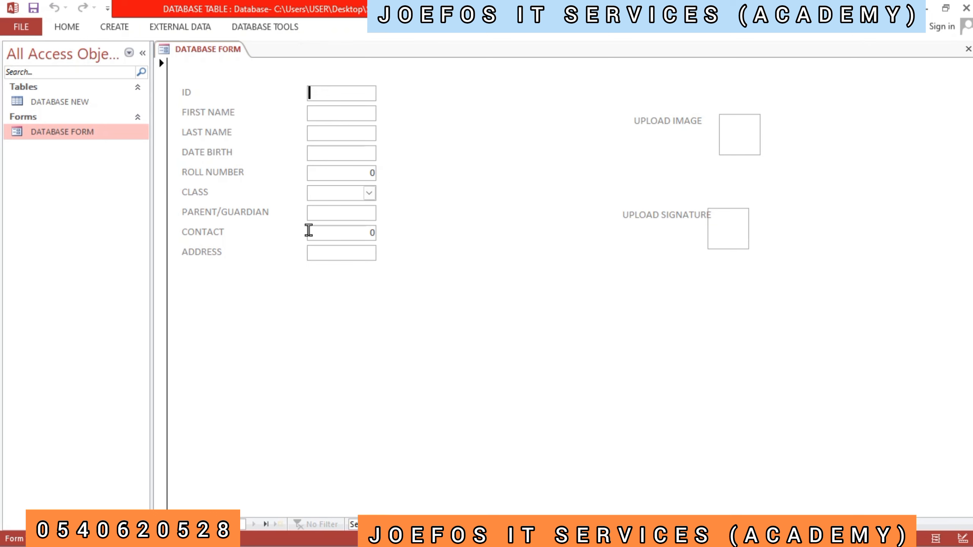
right_click(276, 271)
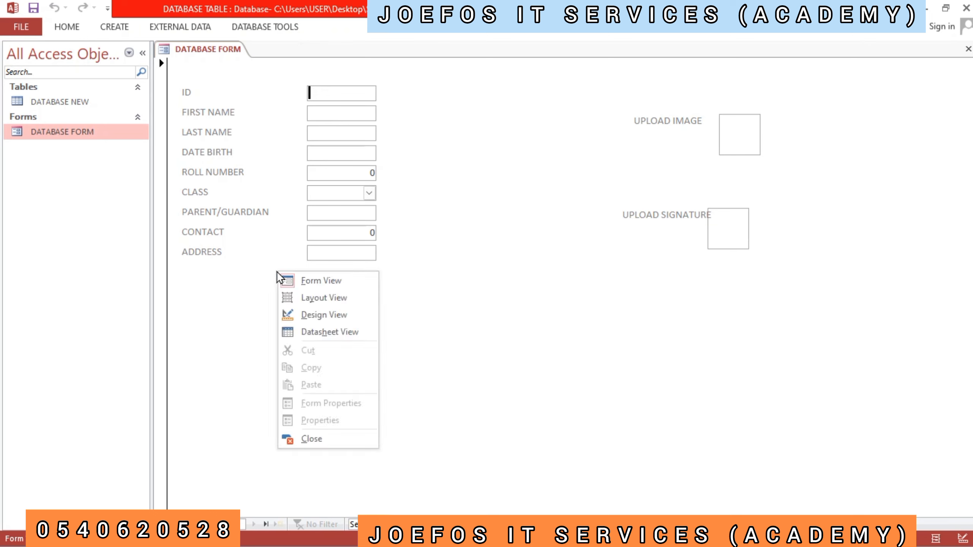
click(318, 315)
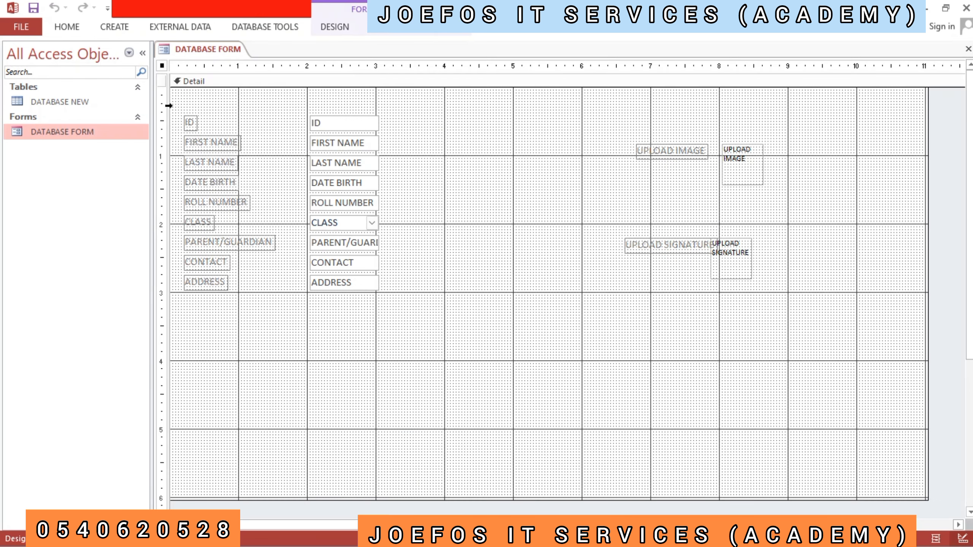
drag(178, 115, 283, 310)
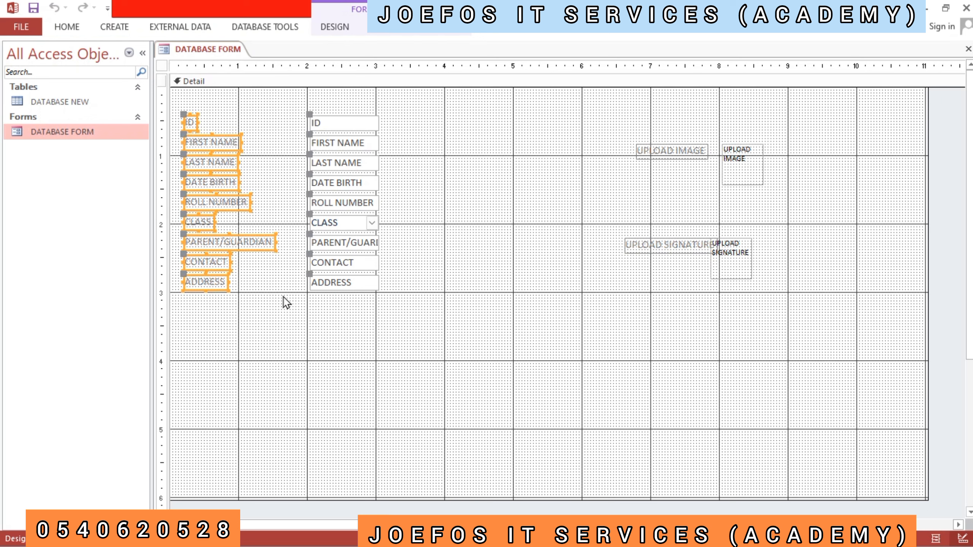
right_click(273, 281)
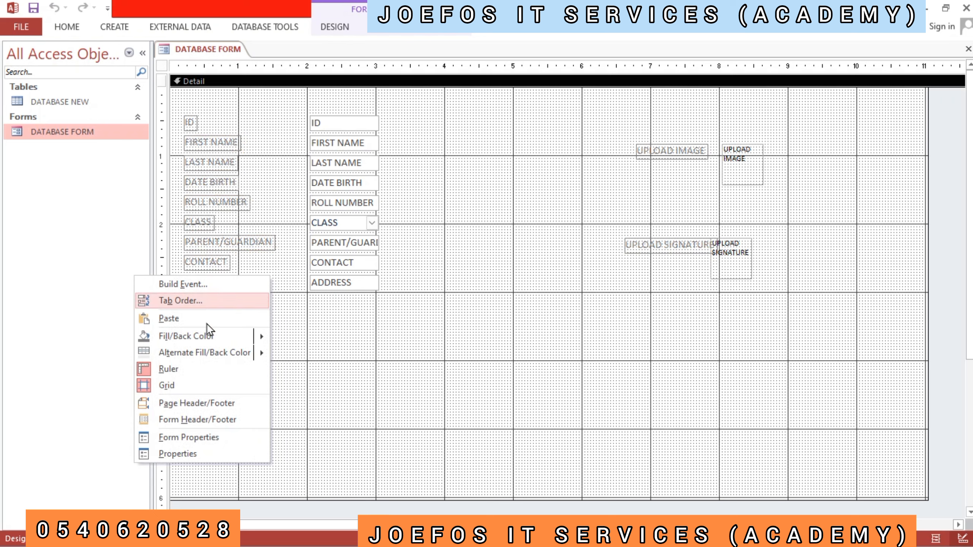
click(192, 438)
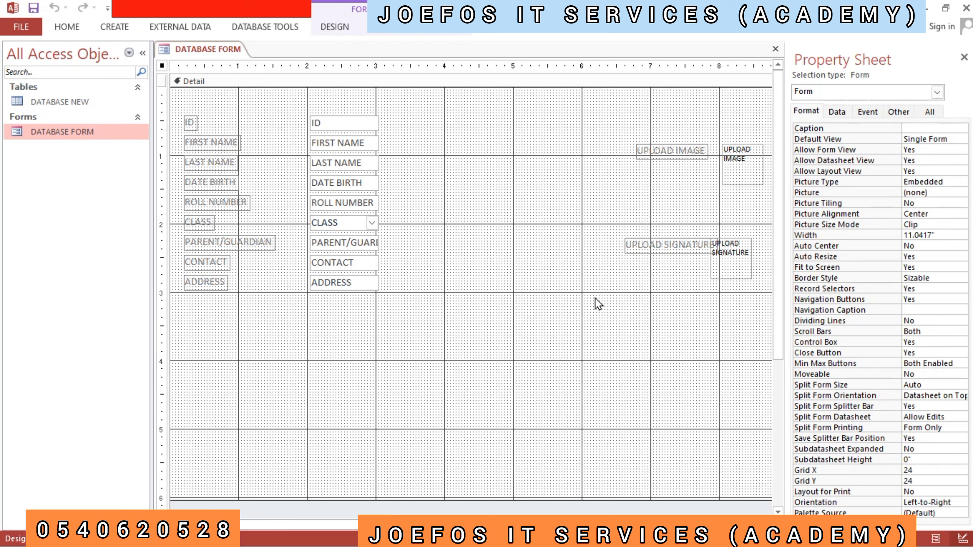
right_click(457, 305)
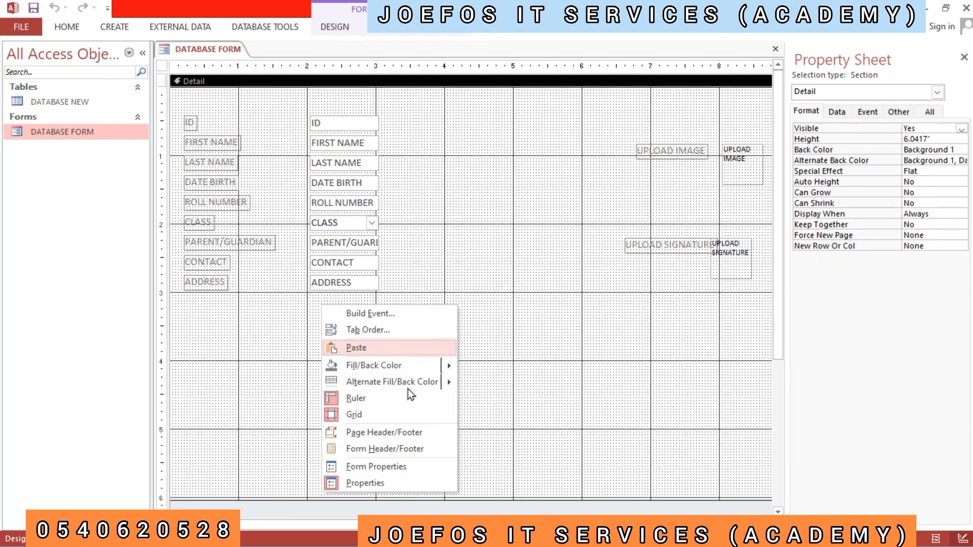
click(387, 484)
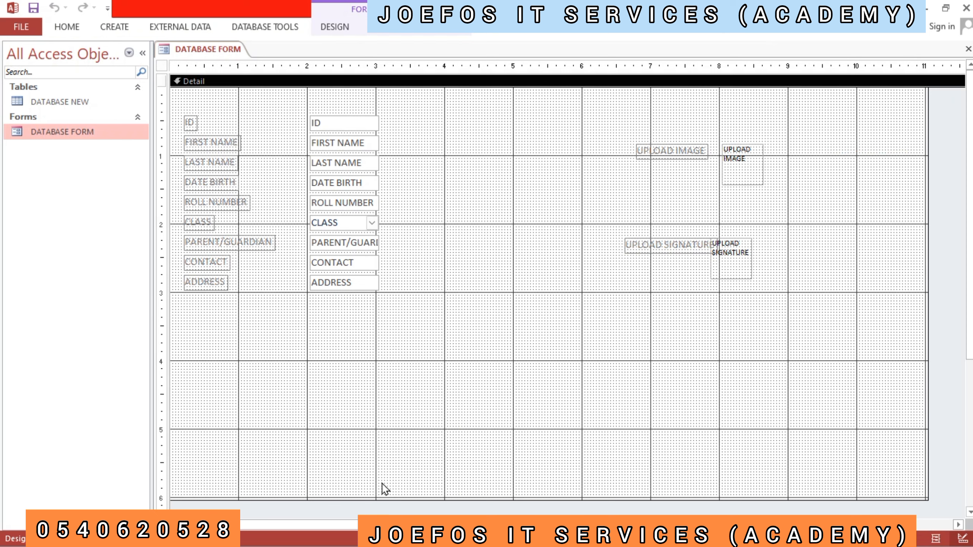
- Show the property sheet and apply the Raised special effect to all labels from ID to ADDRESS
right_click(401, 347)
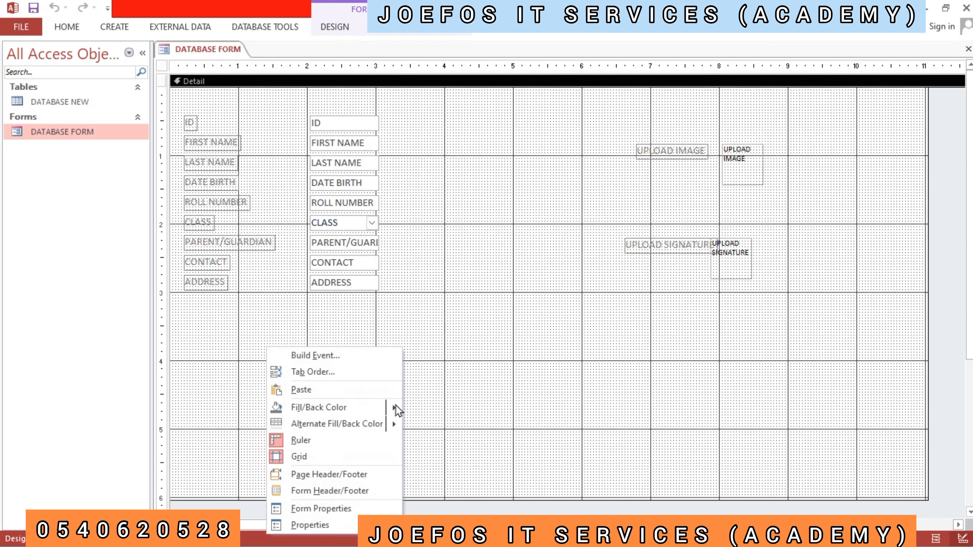
click(323, 523)
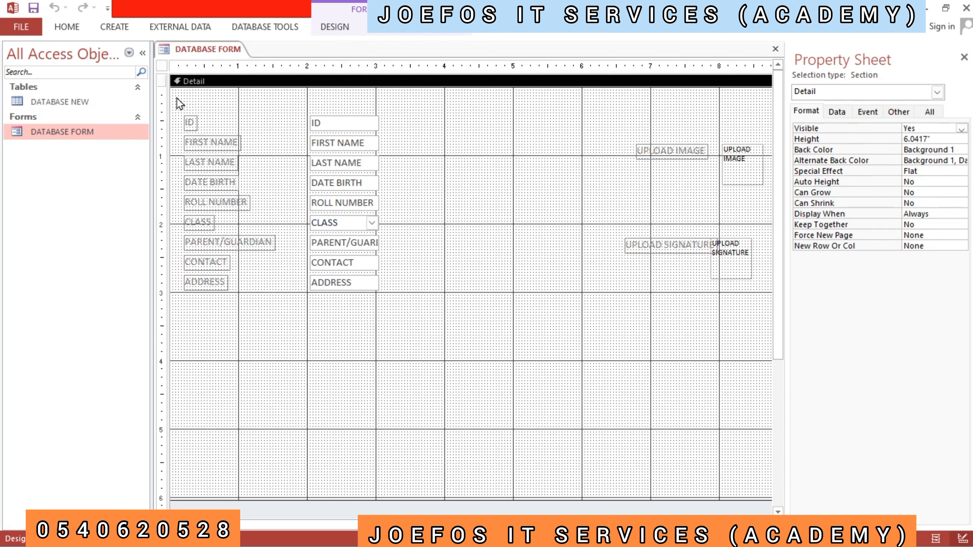
drag(179, 103, 286, 302)
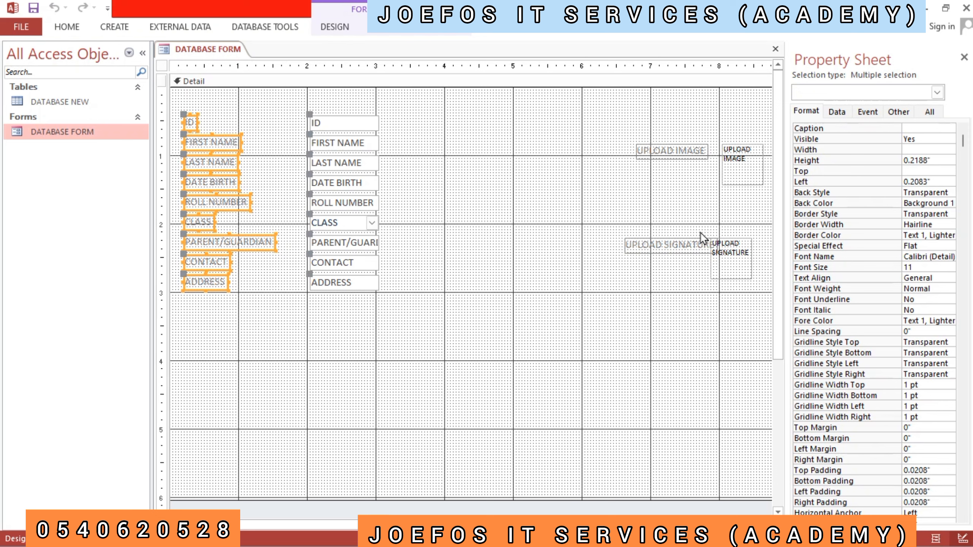
click(842, 246)
click(949, 247)
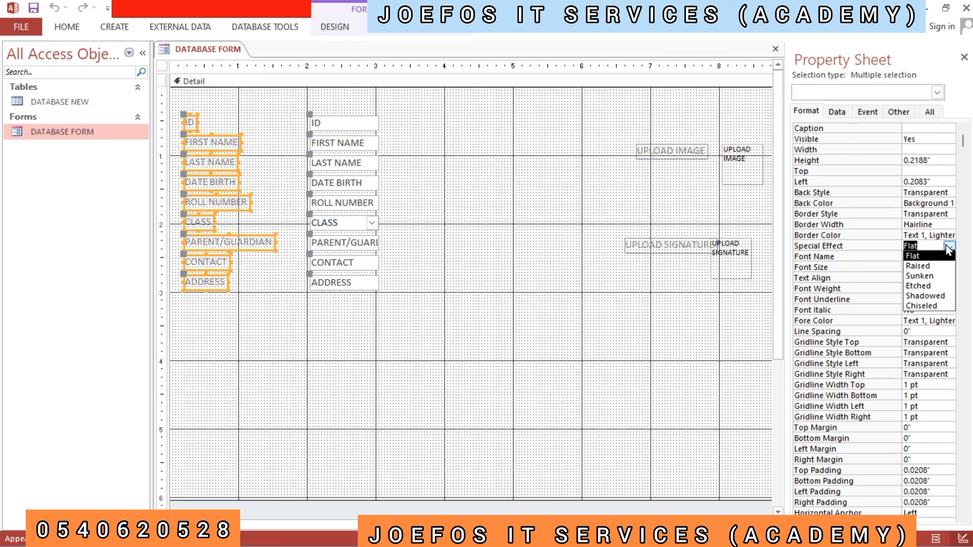
click(919, 267)
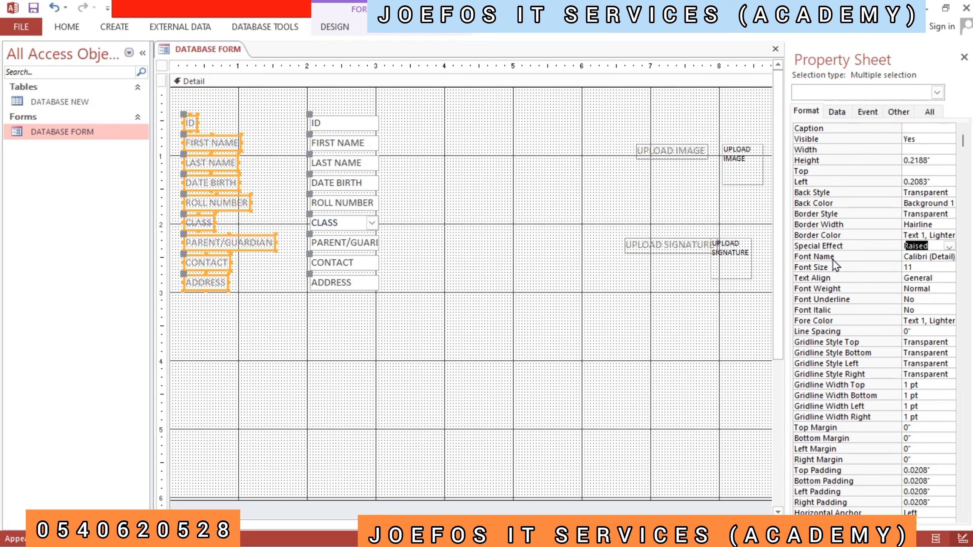
- Set the font of the selected ID to ADDRESS labels to Times New Roman
click(919, 256)
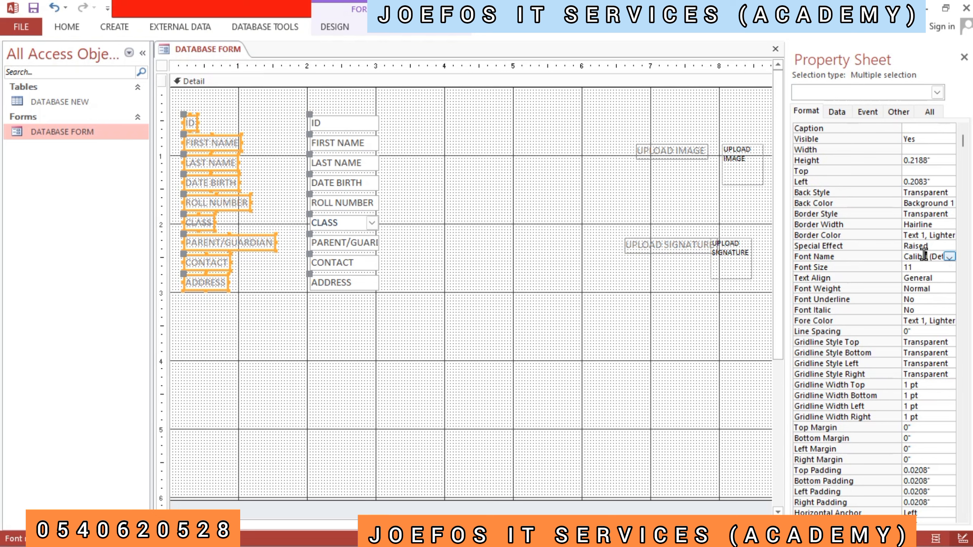
text(TG)
key(BackSpace)
key(BackSpace)
key(BackSpace)
key(BackSpace)
key(BackSpace)
key(BackSpace)
key(BackSpace)
key(BackSpace)
key(BackSpace)
key(BackSpace)
key(BackSpace)
key(BackSpace)
key(BackSpace)
key(BackSpace)
key(BackSpace)
key(BackSpace)
key(BackSpace)
text(TIM)
key(Return)
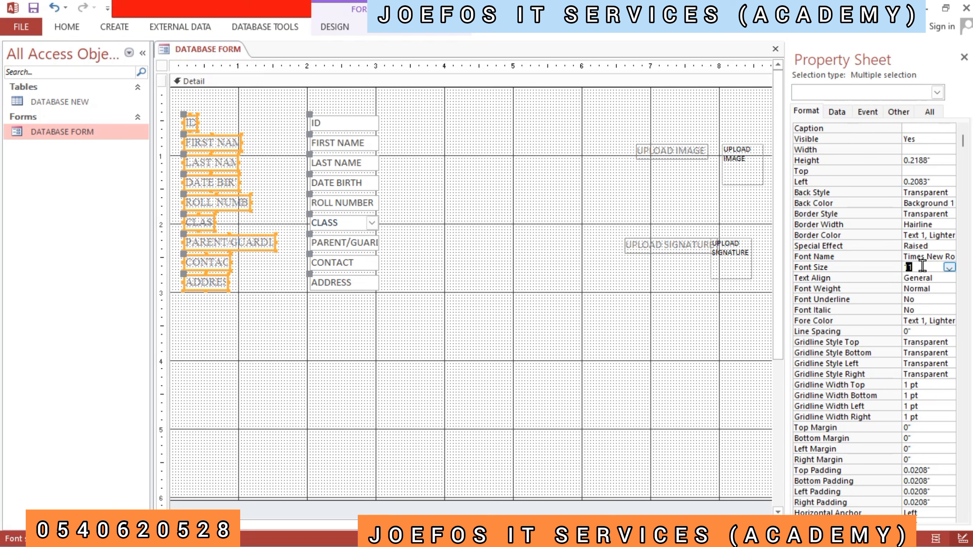
- Set the font size of the selected ID to ADDRESS labels to 9
click(923, 267)
key(BackSpace)
key(BackSpace)
text(9)
key(Return)
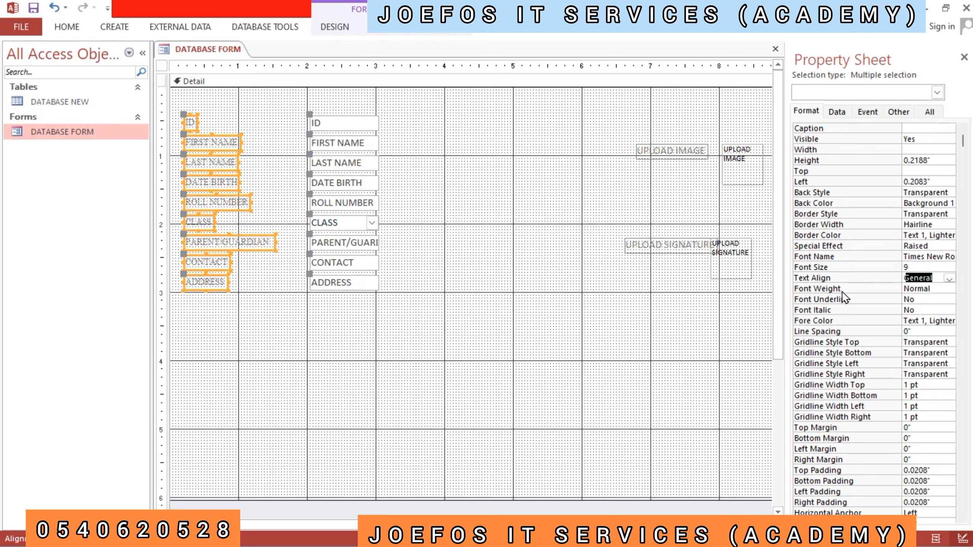
- Choose General text alignment for the ID to ADDRESS labels and set their font colour to Dark Blue, Text 2
click(950, 278)
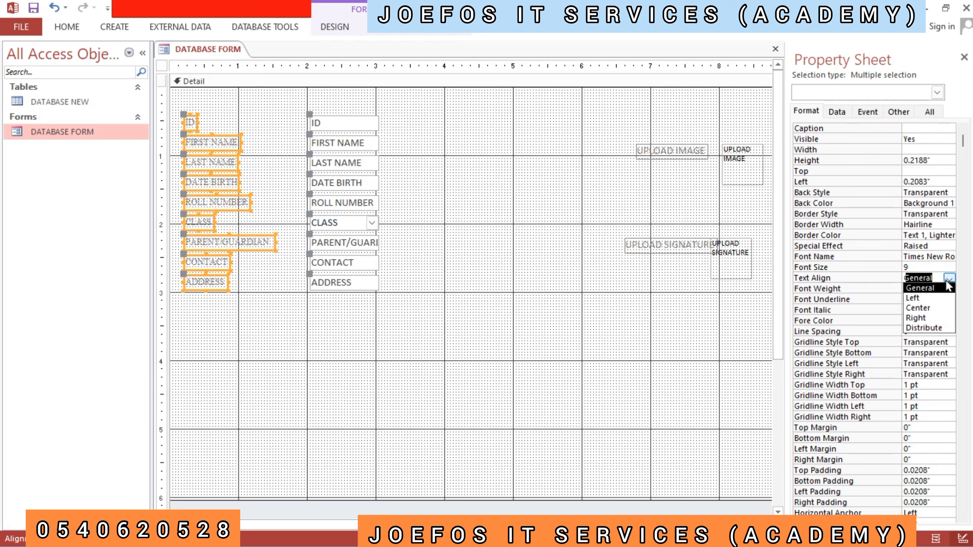
click(924, 287)
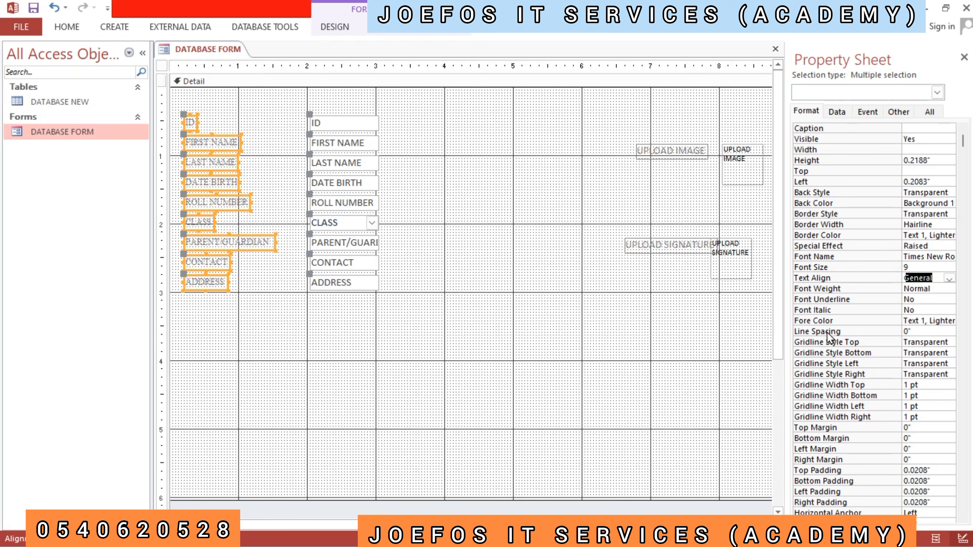
click(866, 325)
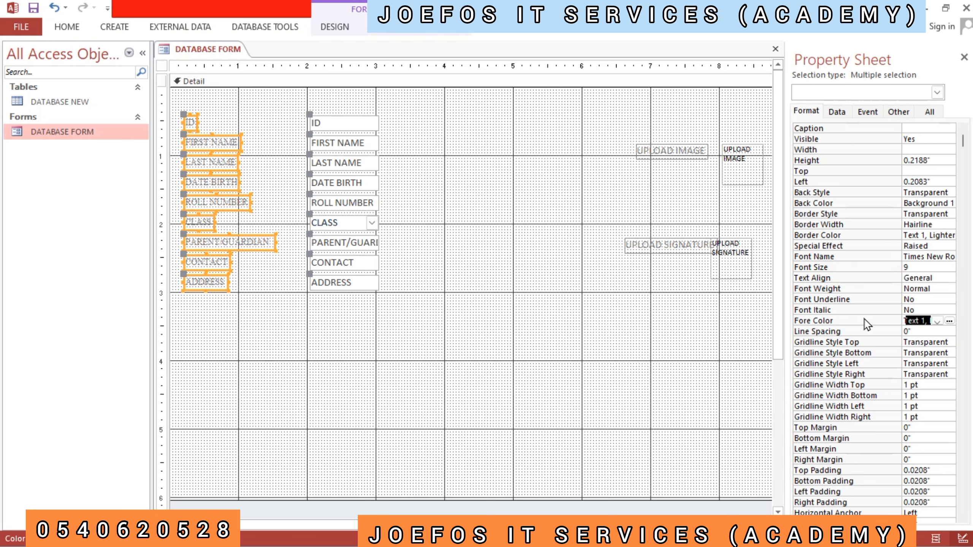
click(938, 321)
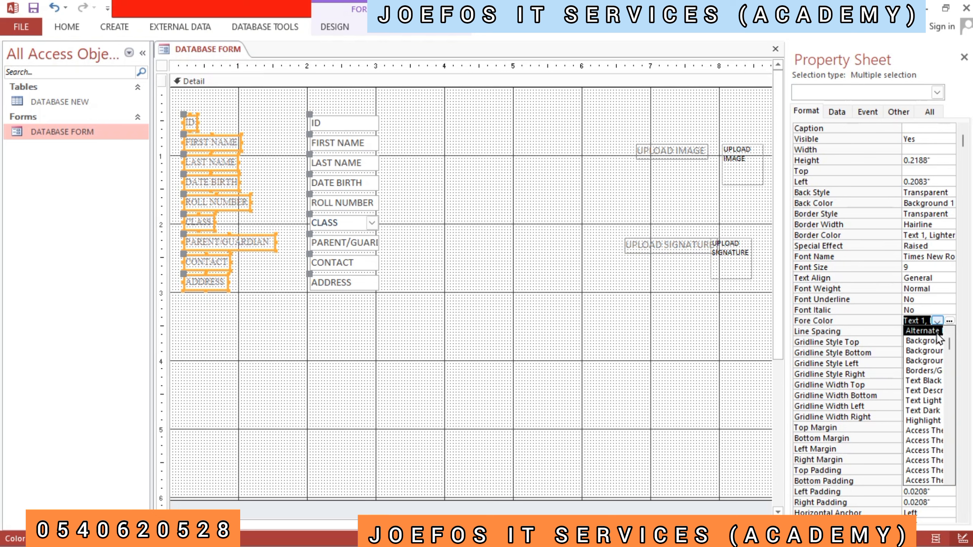
click(949, 320)
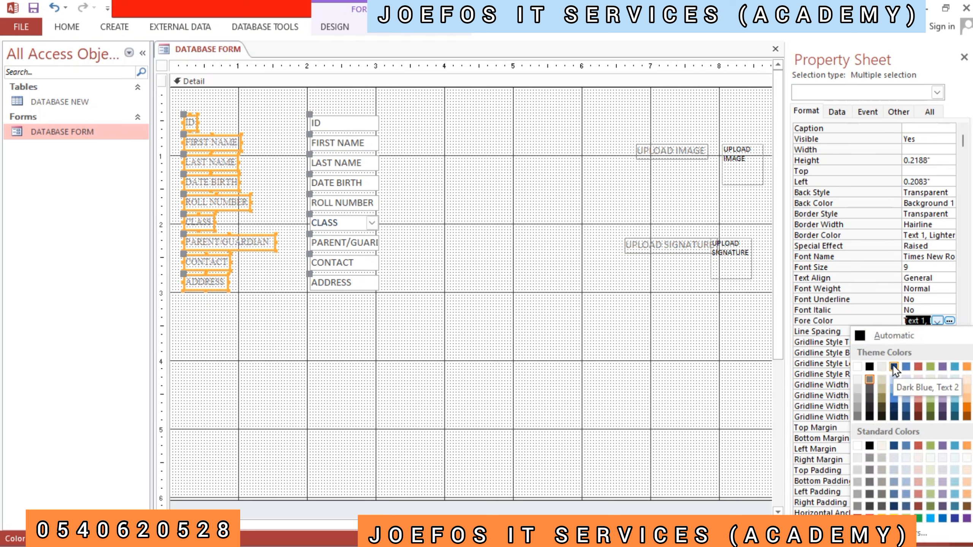
click(894, 367)
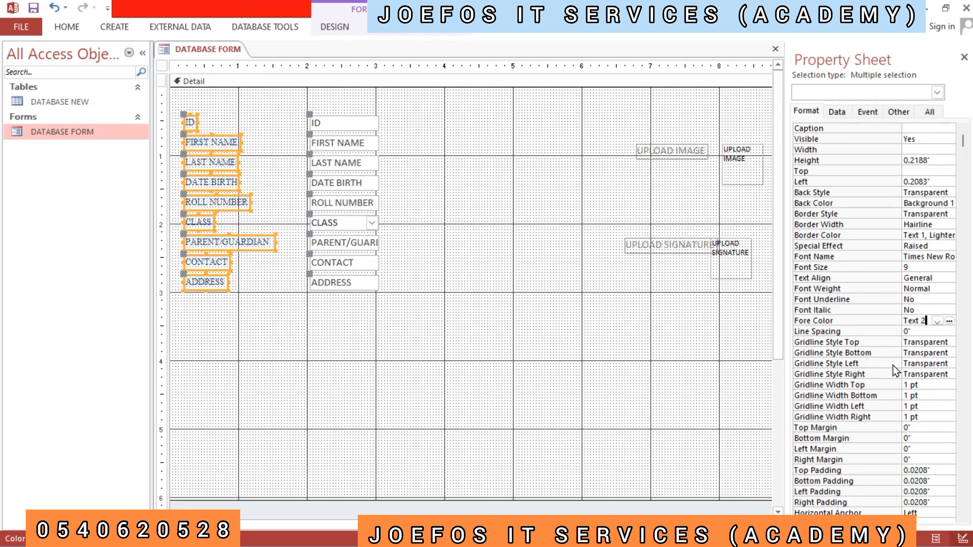
click(382, 344)
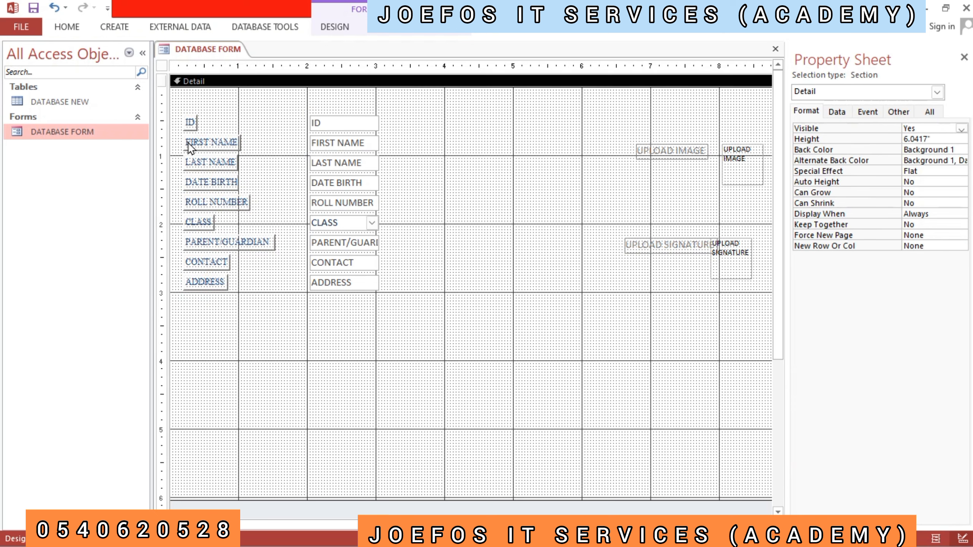
- Set the background colour of all labels from ID to ADDRESS to the blue theme colour Accent 1
drag(179, 111, 283, 303)
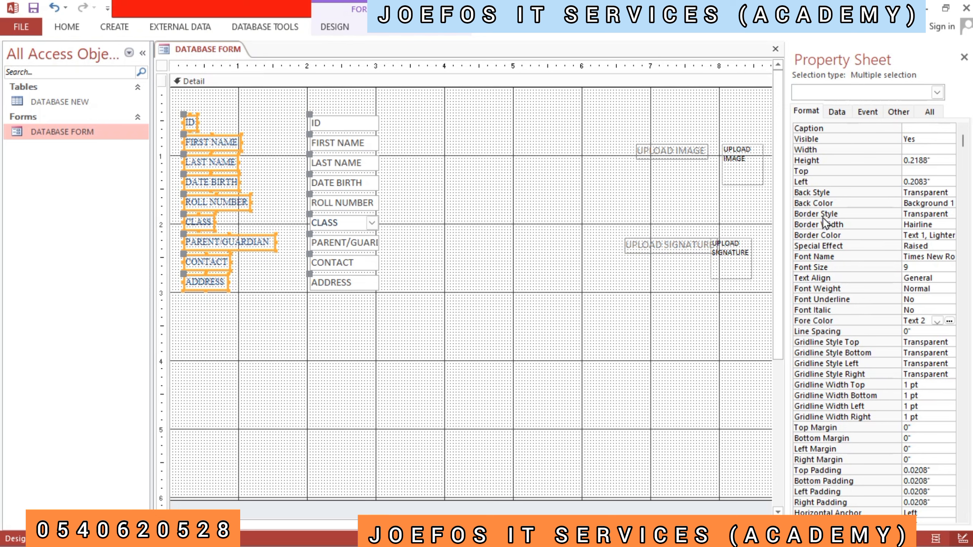
click(860, 202)
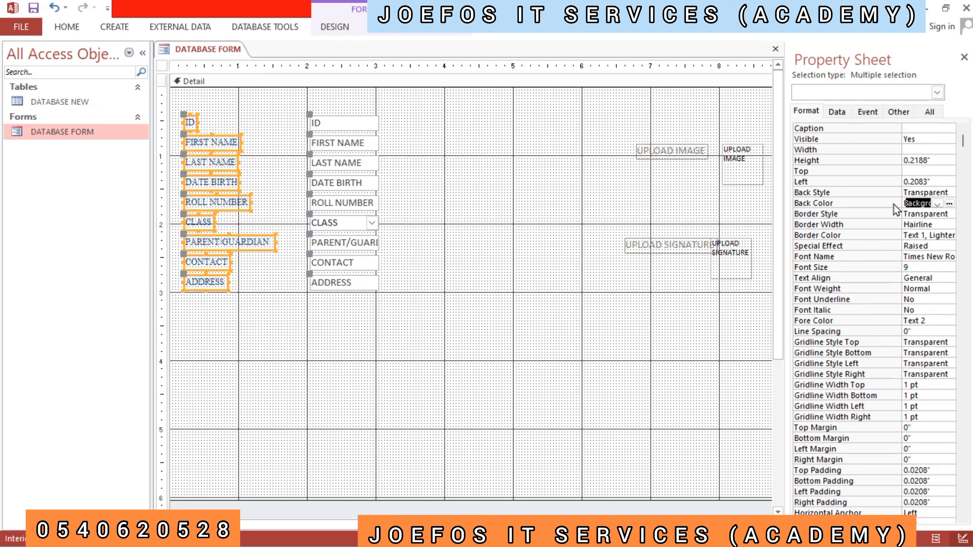
click(950, 205)
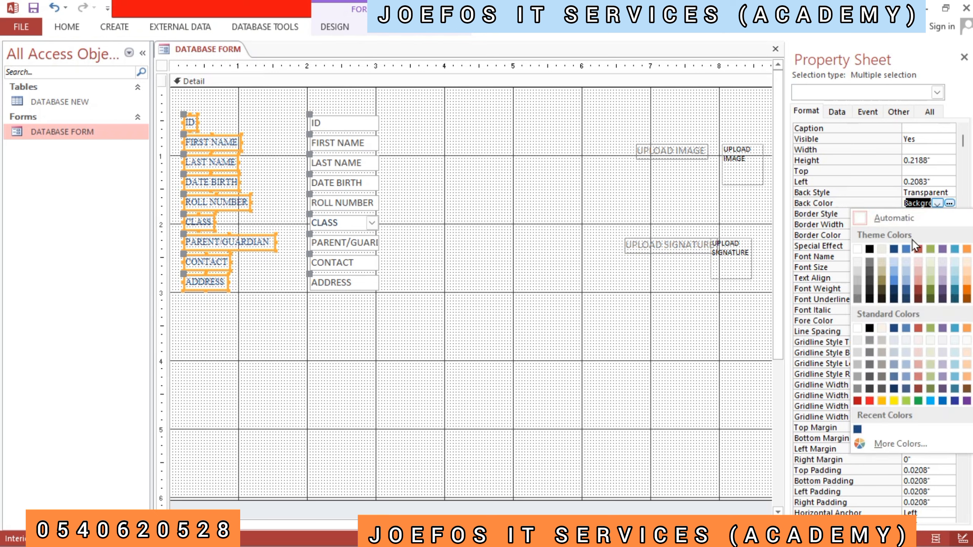
click(906, 249)
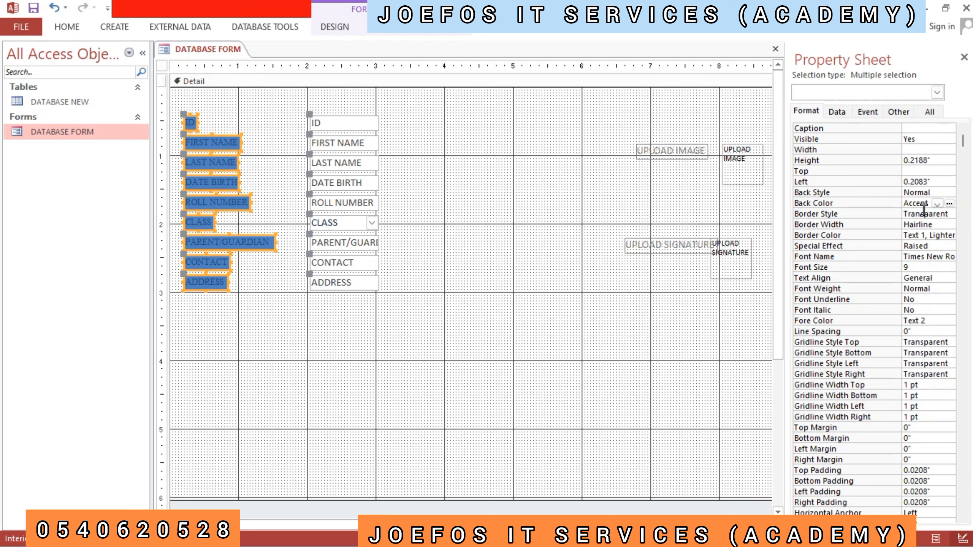
- Give the selected ID to ADDRESS labels a Solid border in the white Background theme colour
click(949, 214)
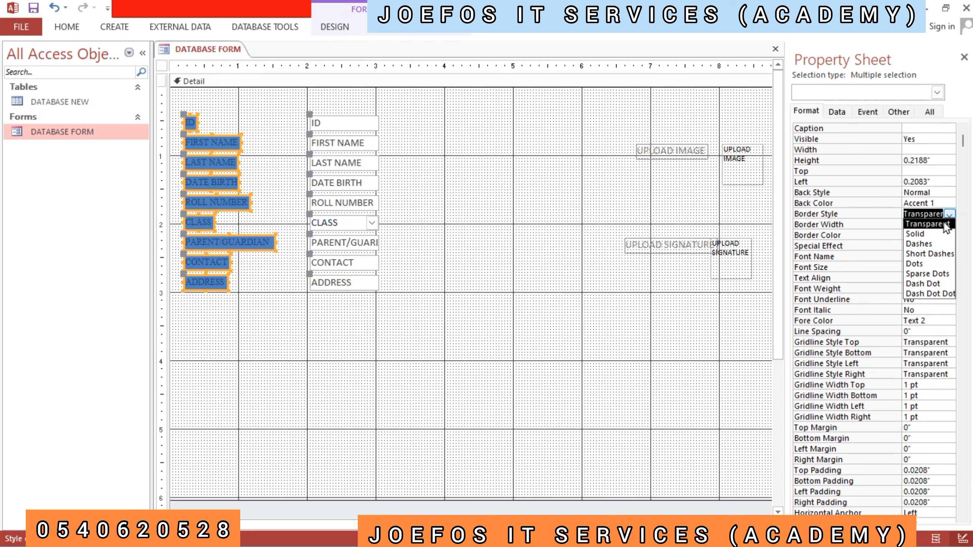
click(914, 235)
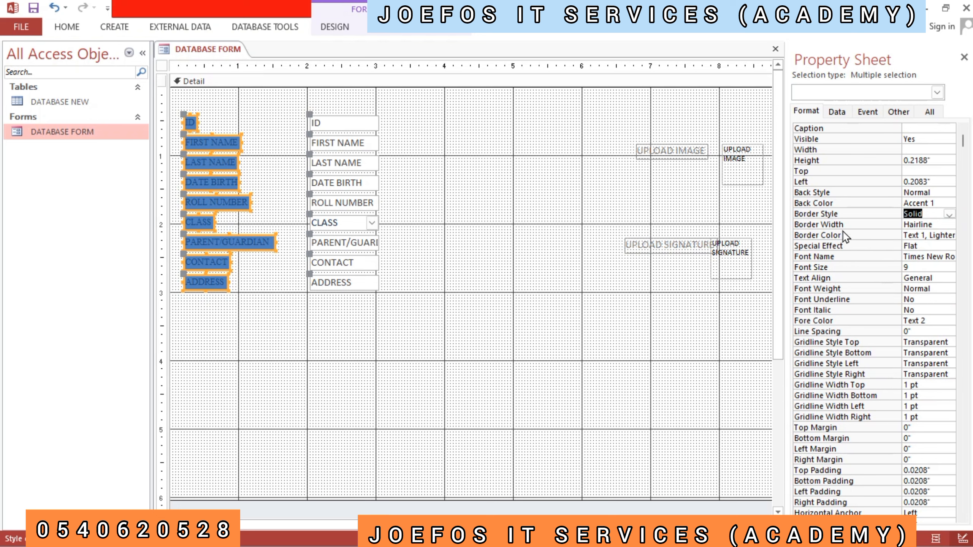
click(925, 237)
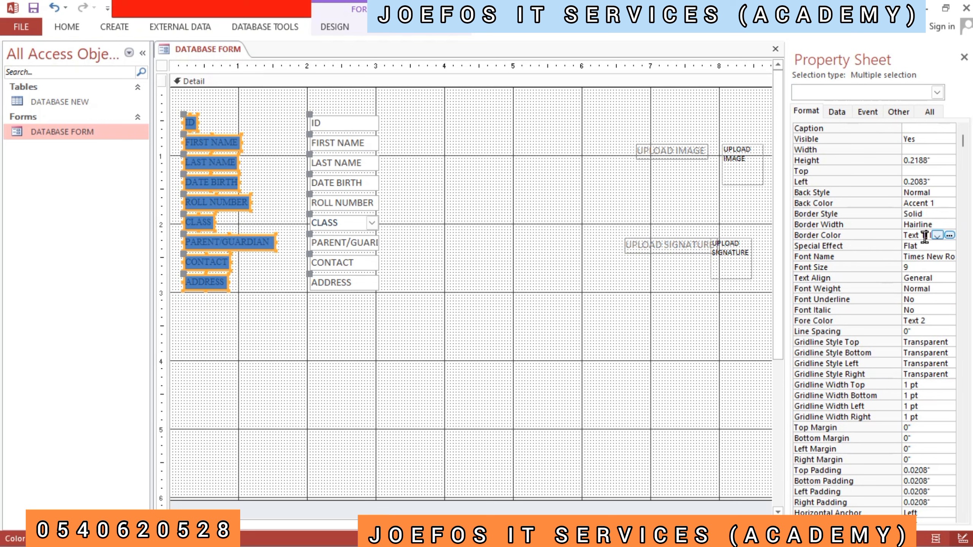
click(950, 236)
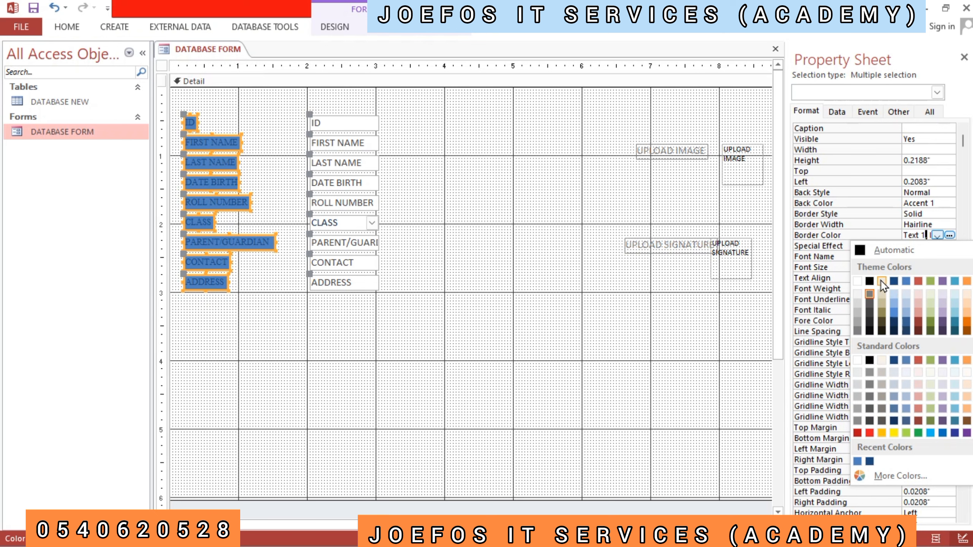
click(858, 284)
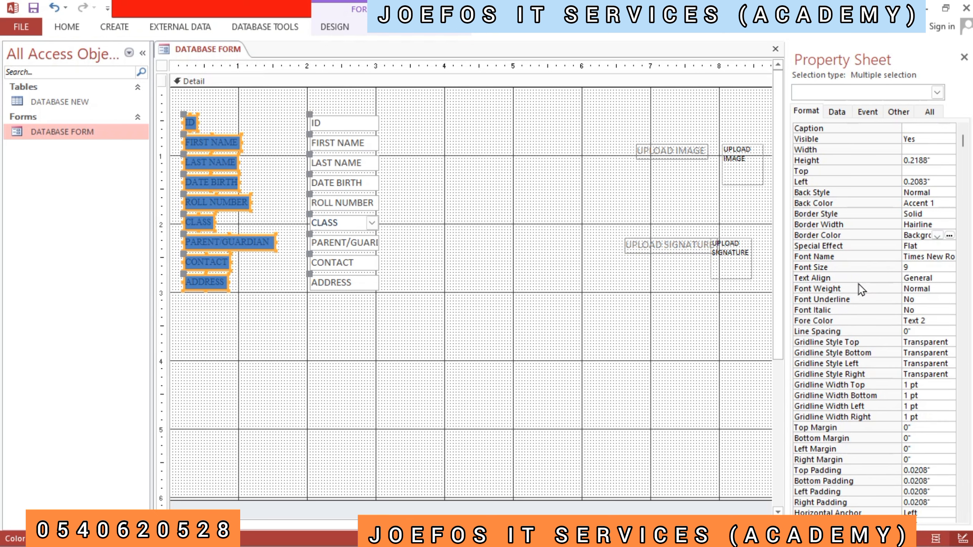
click(733, 313)
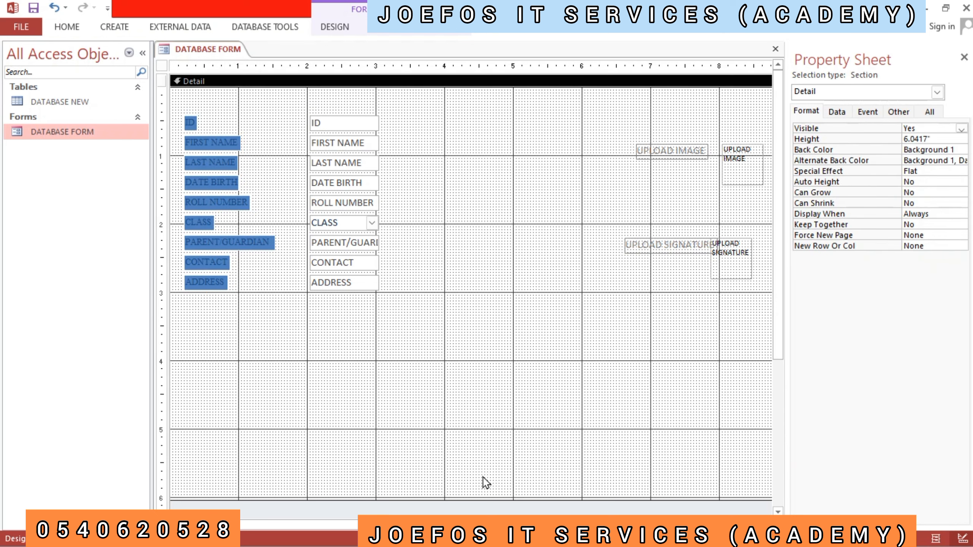
- Try purple Accent 4 and red Accent 2, Darker 25% as the Detail section's background colour
click(500, 137)
click(963, 147)
click(962, 150)
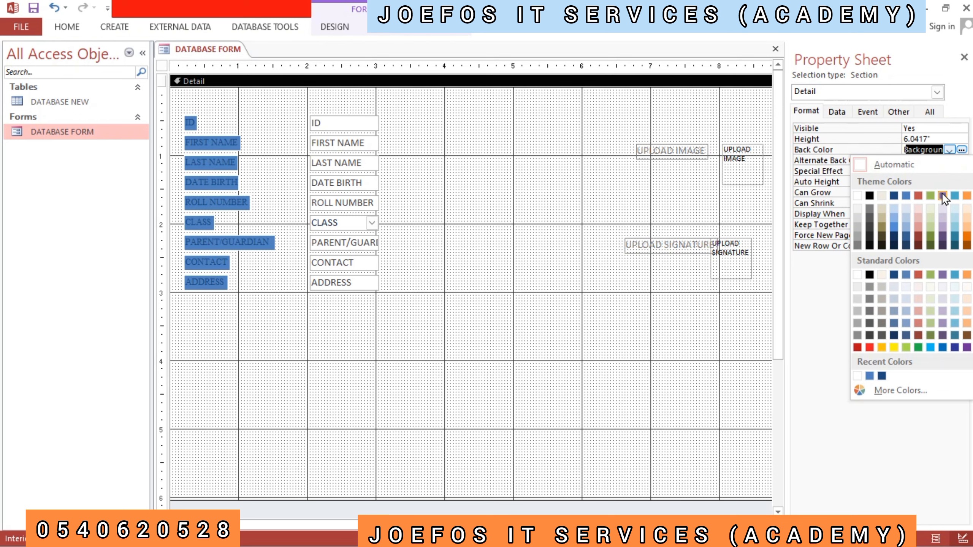
click(943, 196)
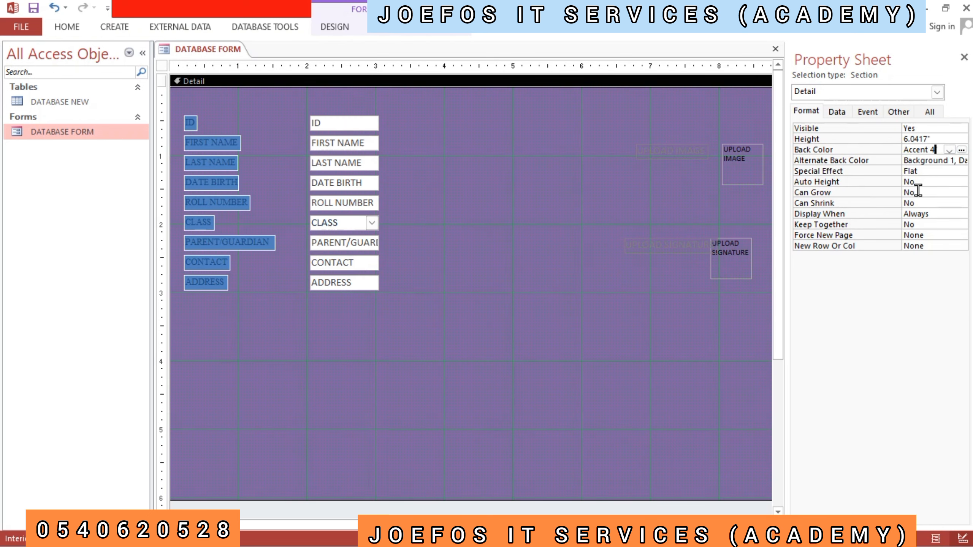
click(962, 150)
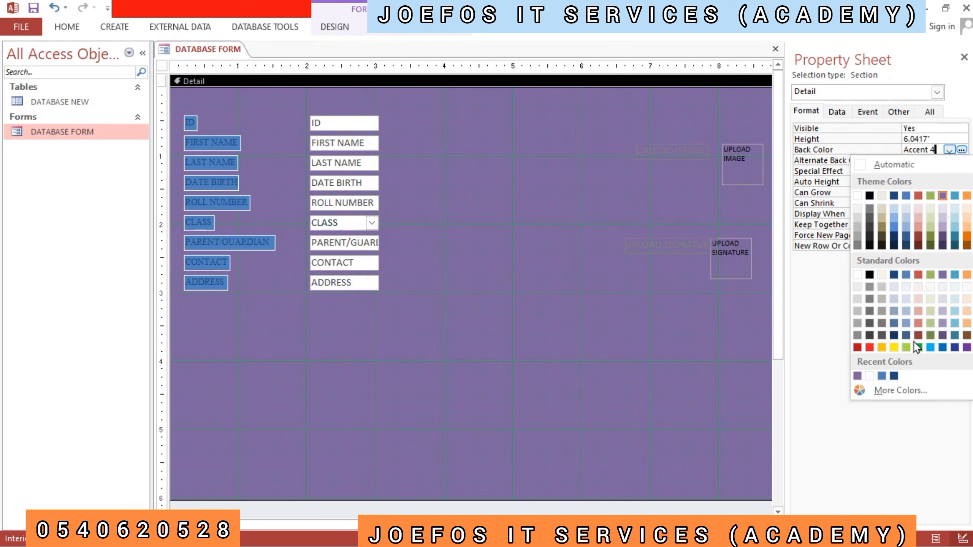
click(918, 236)
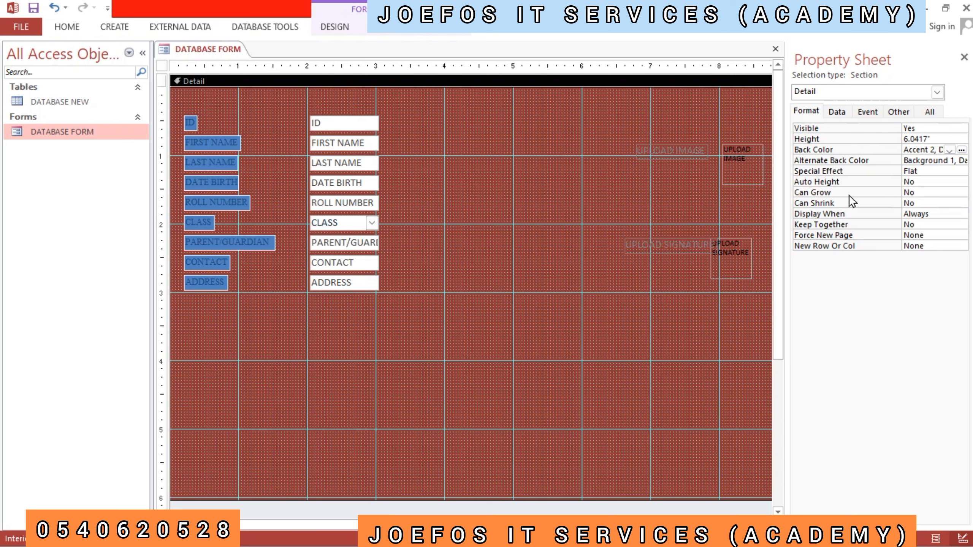
- Set the Detail section's background colour to the green theme colour Accent 3
click(963, 150)
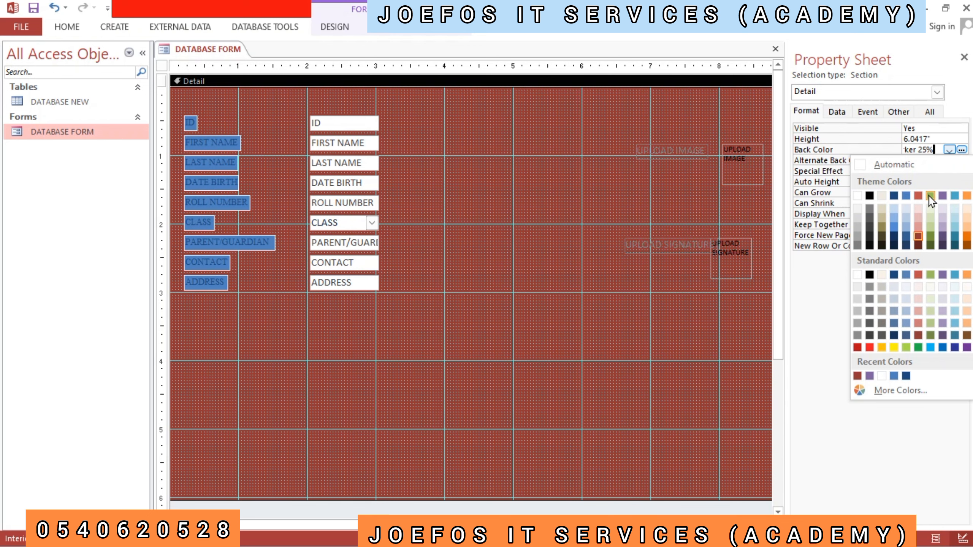
click(931, 195)
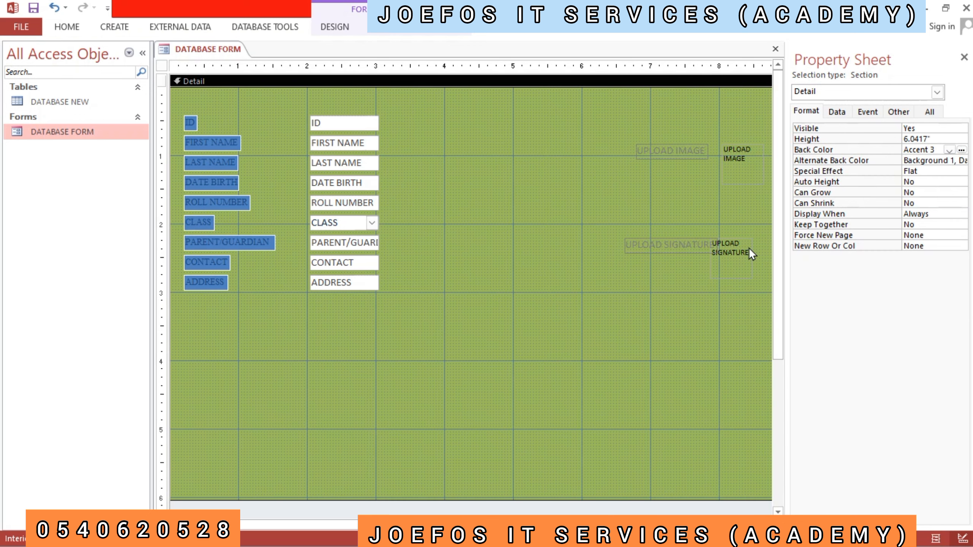
click(541, 240)
click(481, 239)
mouse_move(632, 141)
mouse_down()
mouse_move(666, 141)
mouse_move(701, 159)
mouse_move(712, 257)
mouse_up()
click(644, 303)
- Apply the Sunken special effect to all the field boxes from ID to ADDRESS, including the CLASS combo box
drag(299, 111, 416, 306)
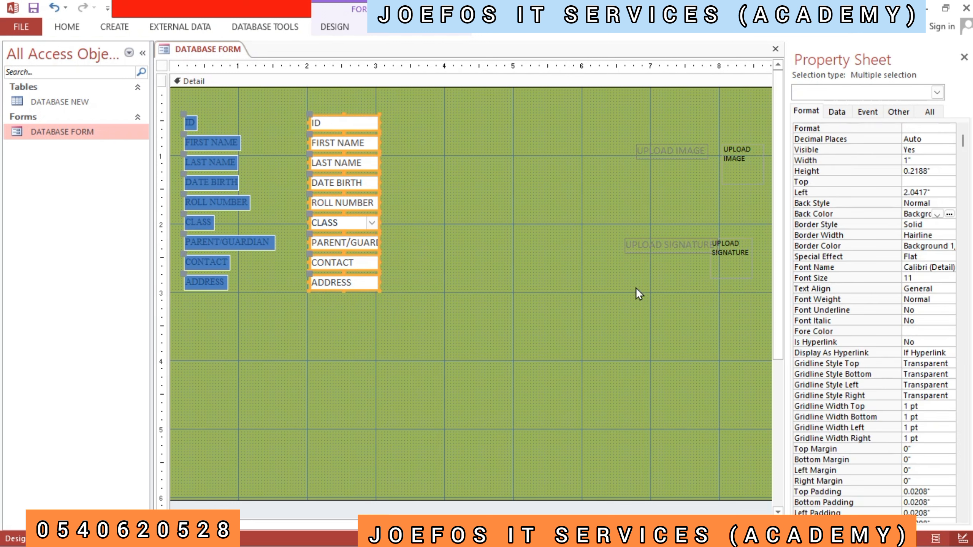
click(929, 256)
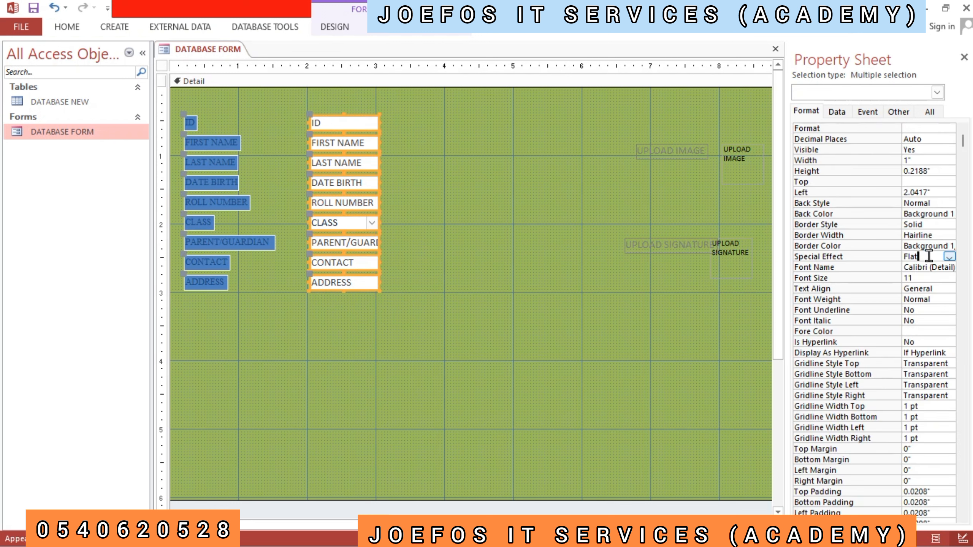
click(950, 257)
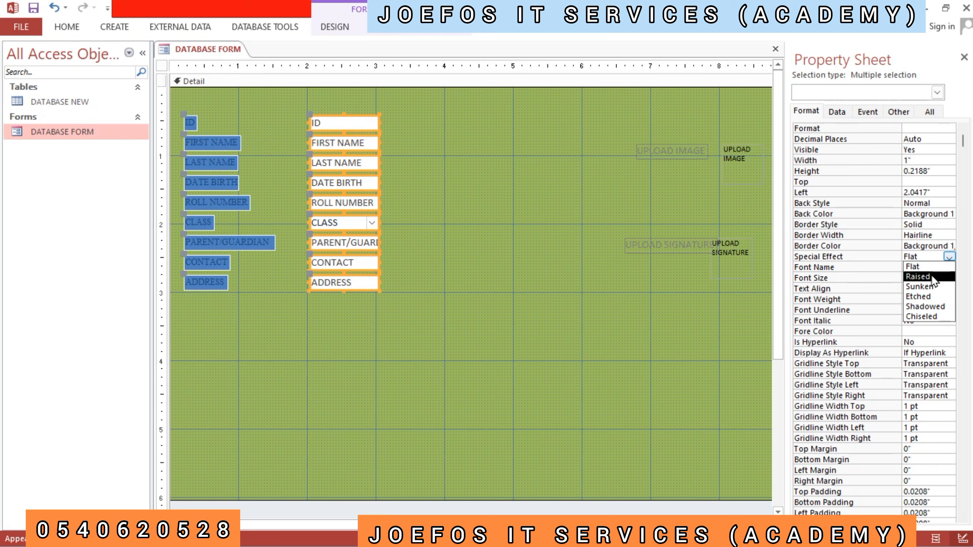
click(921, 286)
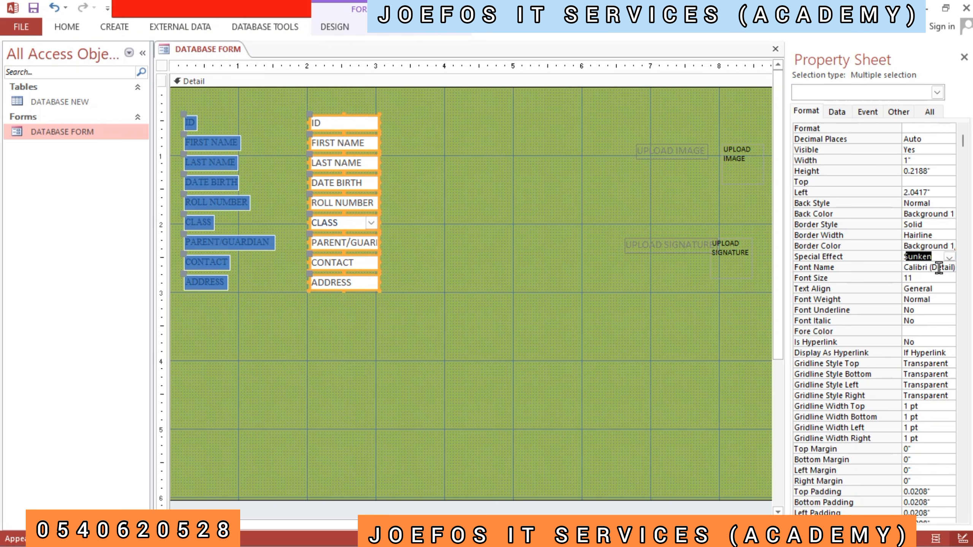
click(547, 297)
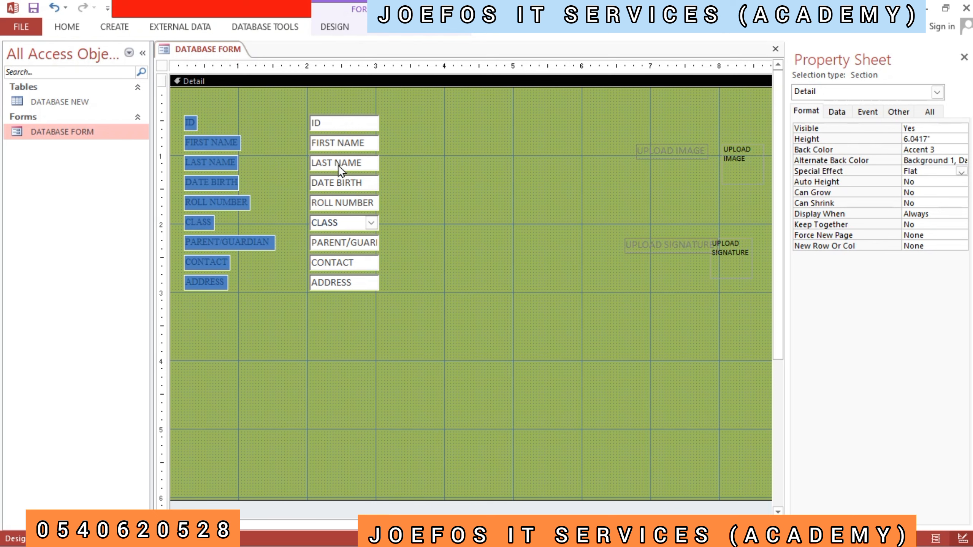
click(372, 222)
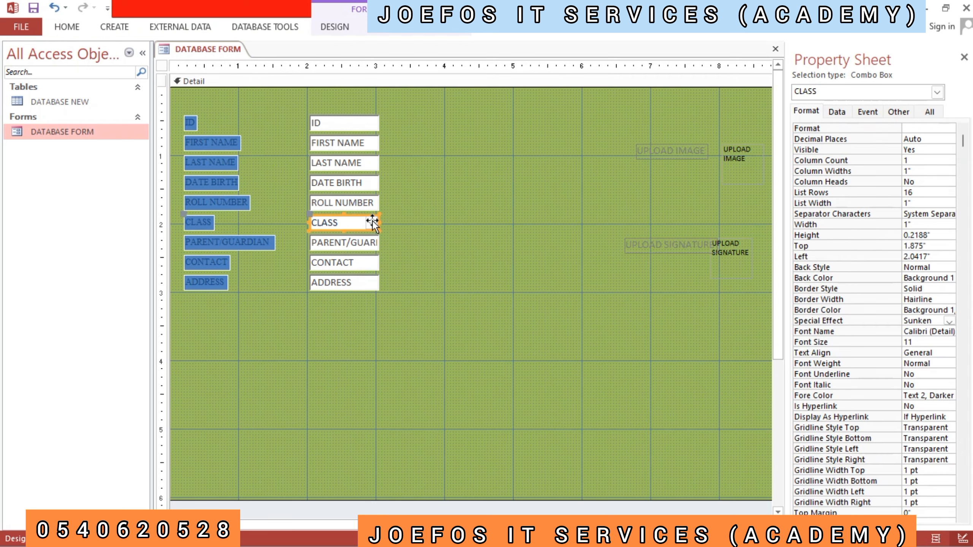
click(399, 229)
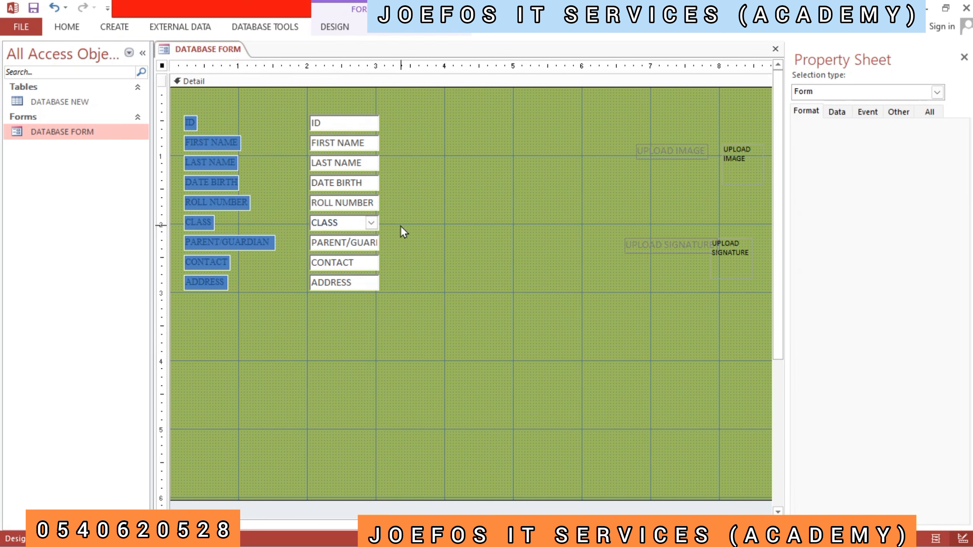
click(369, 222)
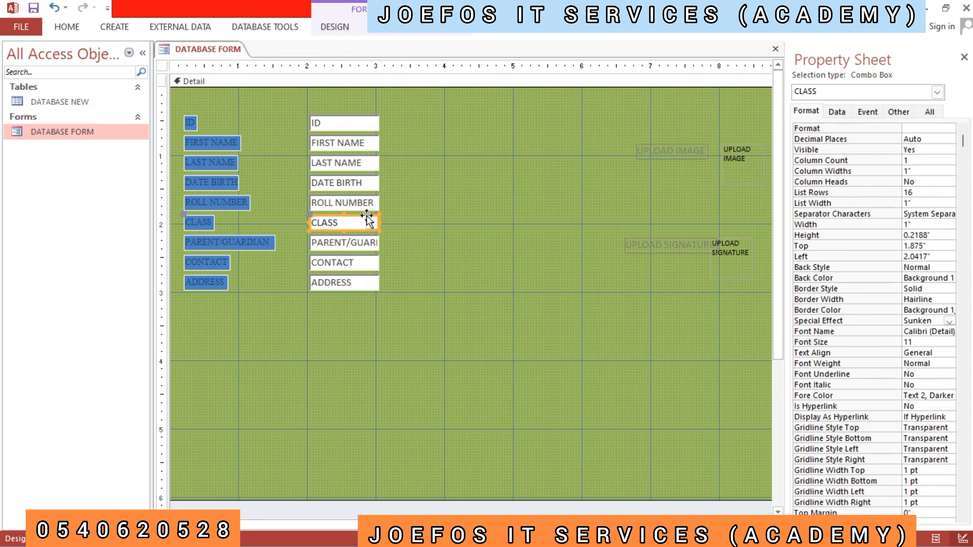
click(415, 228)
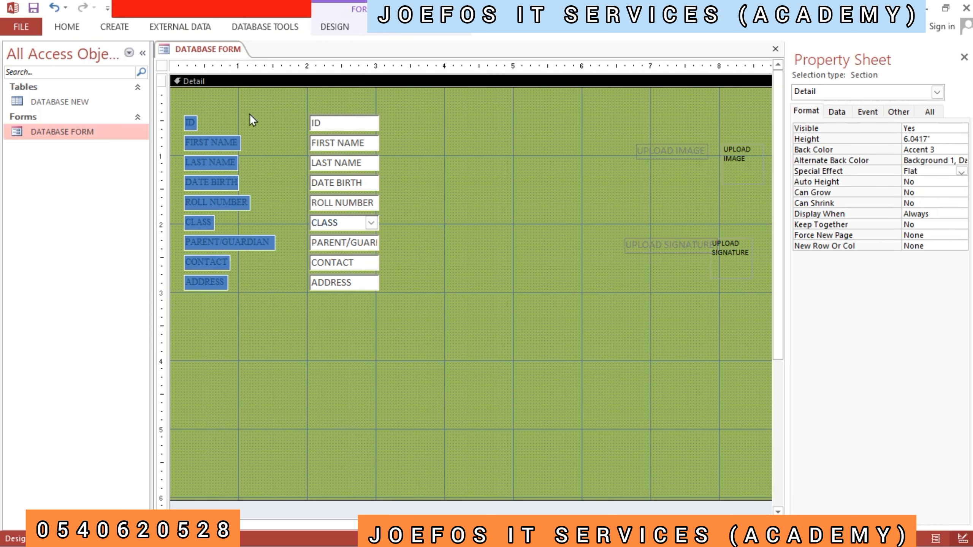
- Reapply the Raised special effect to all the blue labels from ID to ADDRESS
drag(176, 108, 280, 300)
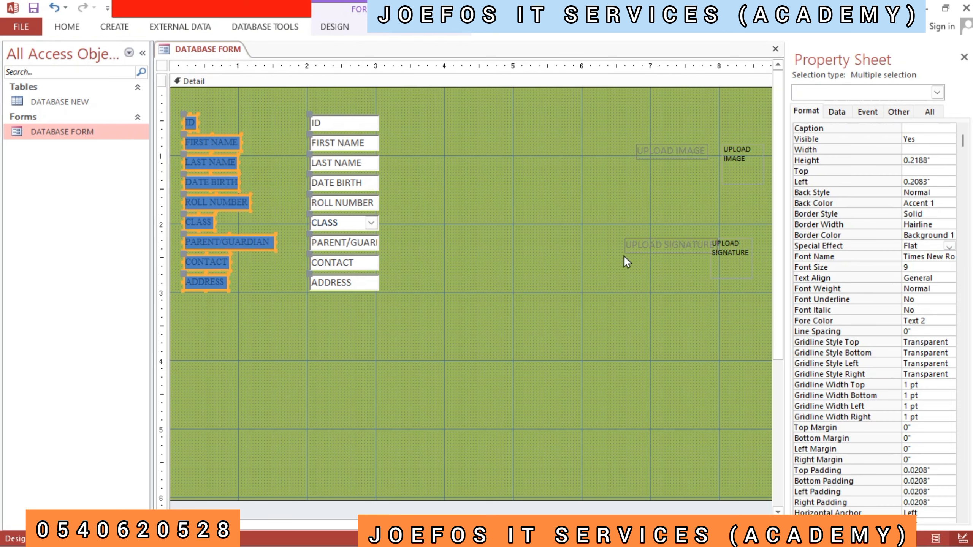
click(949, 247)
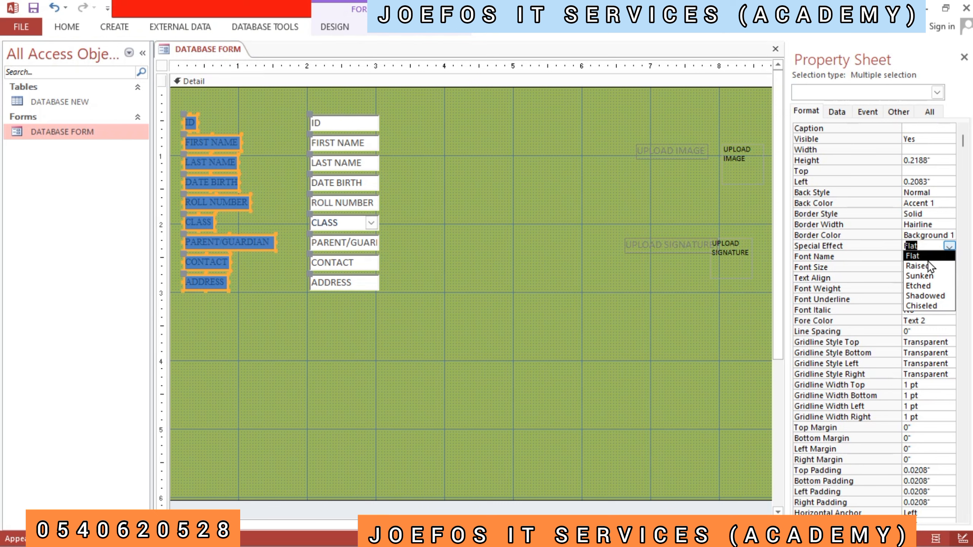
click(919, 267)
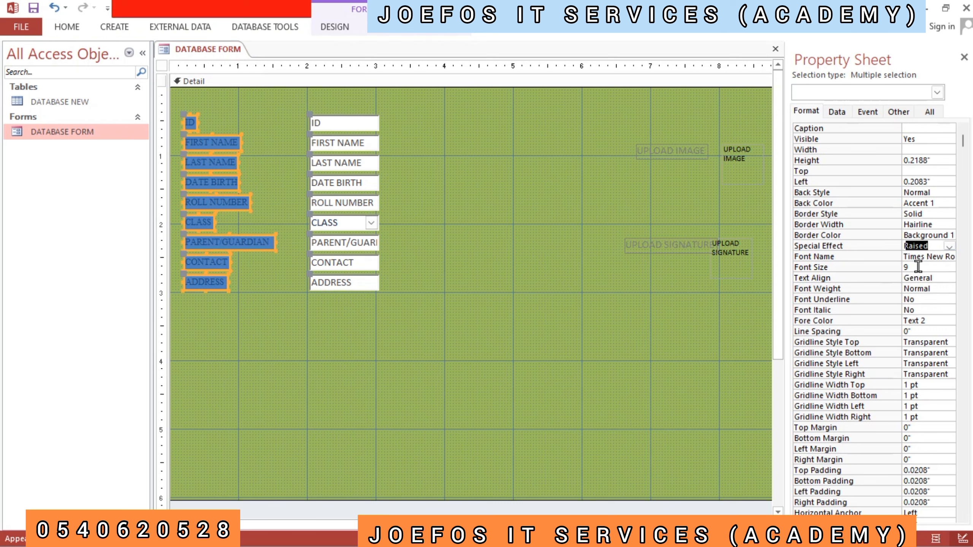
click(609, 264)
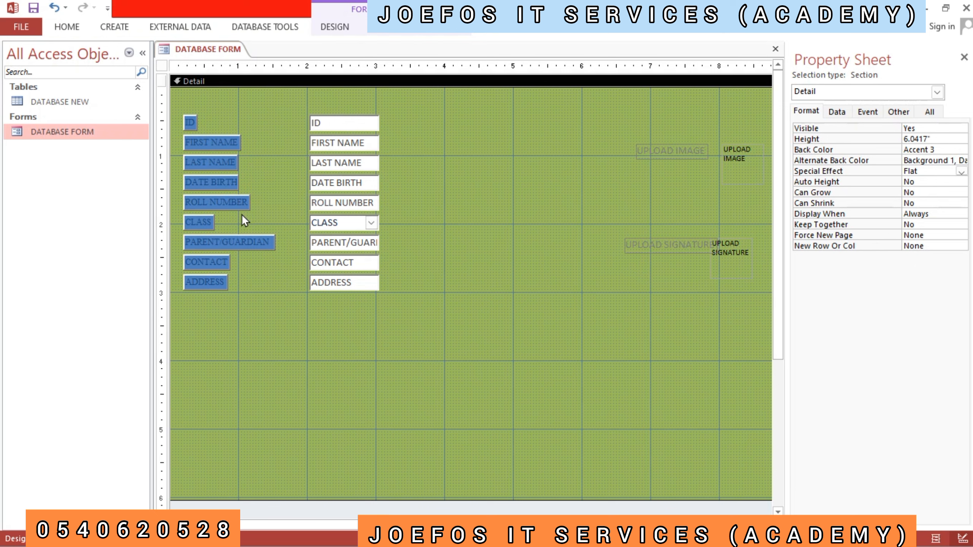
drag(177, 102, 283, 295)
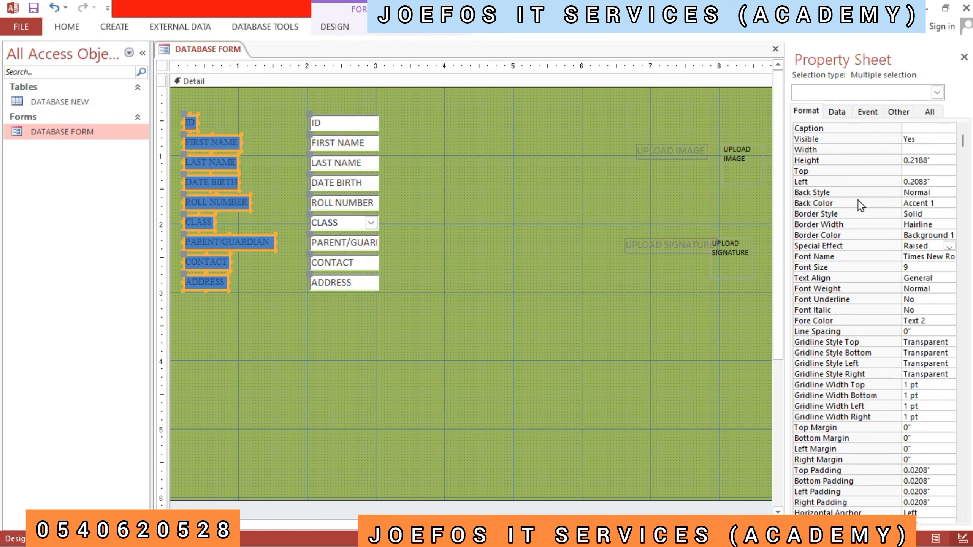
click(438, 197)
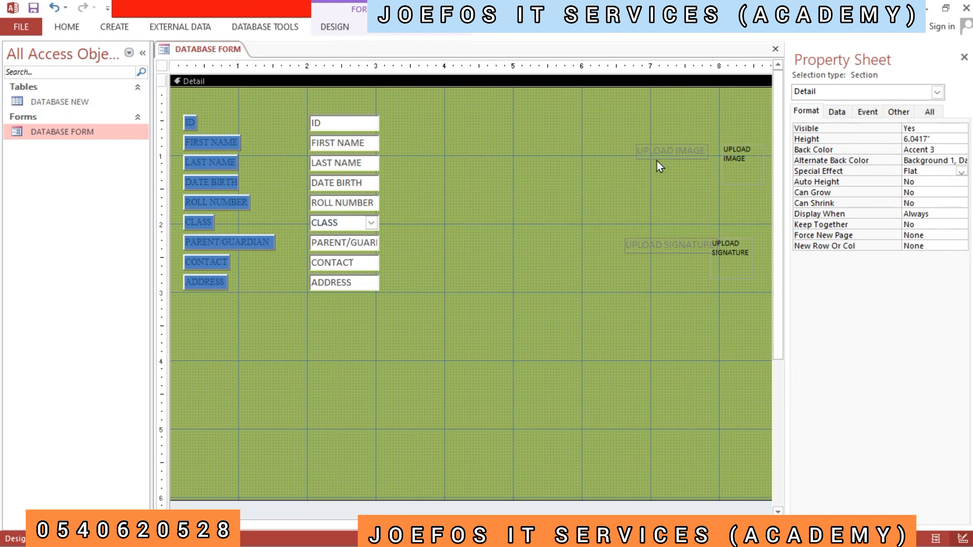
- Move the UPLOAD IMAGE control closer to the field boxes and resize its attachment box to about 1 by 0.75 inches
drag(671, 151, 554, 156)
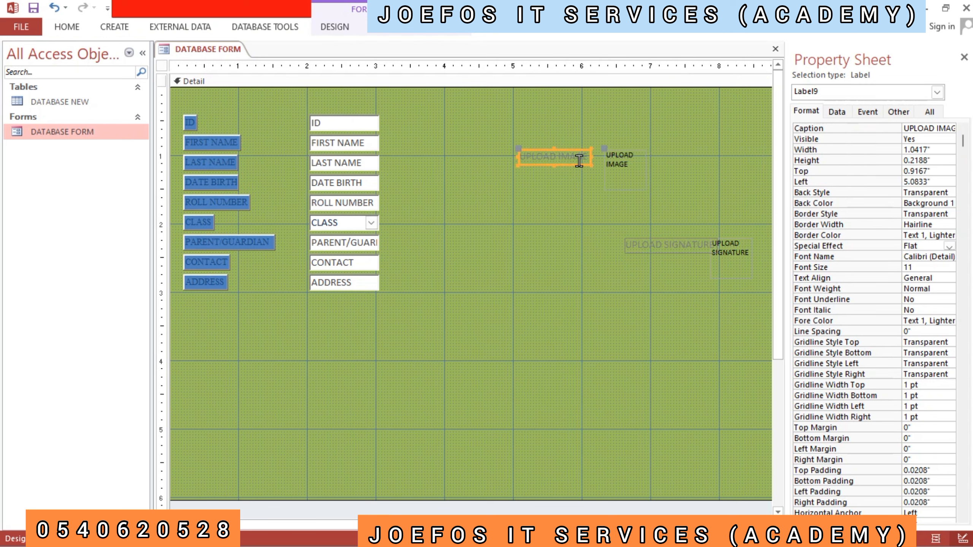
click(517, 150)
drag(518, 150, 493, 153)
drag(633, 163, 652, 140)
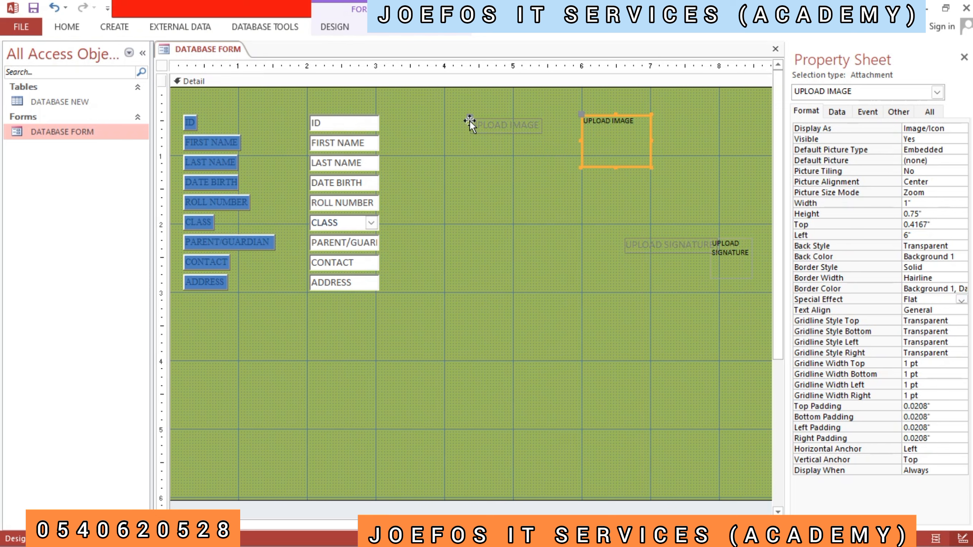
- Place the UPLOAD IMAGE label just beneath its attachment box, with both starting about 6 inches from the form's left edge
drag(470, 121, 578, 183)
click(538, 186)
click(586, 181)
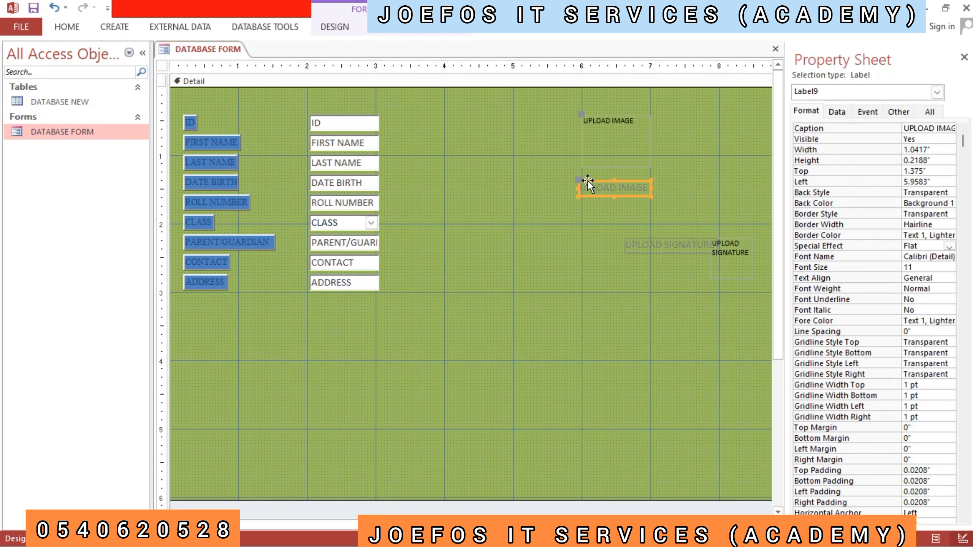
drag(588, 181, 590, 180)
click(573, 219)
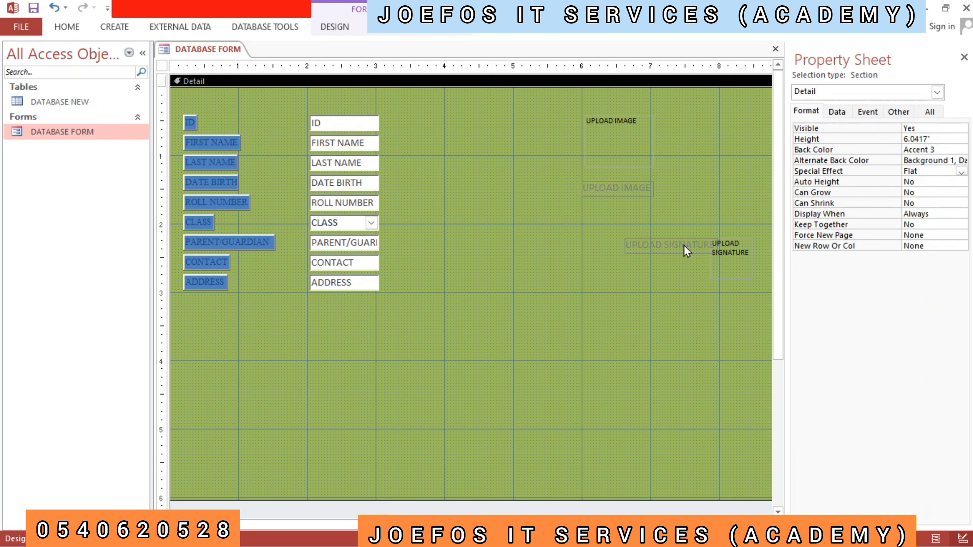
- Move the UPLOAD SIGNATURE attachment box below the UPLOAD IMAGE label and separate its own label underneath it
mouse_move(694, 249)
mouse_down()
mouse_move(610, 277)
mouse_move(608, 299)
mouse_up()
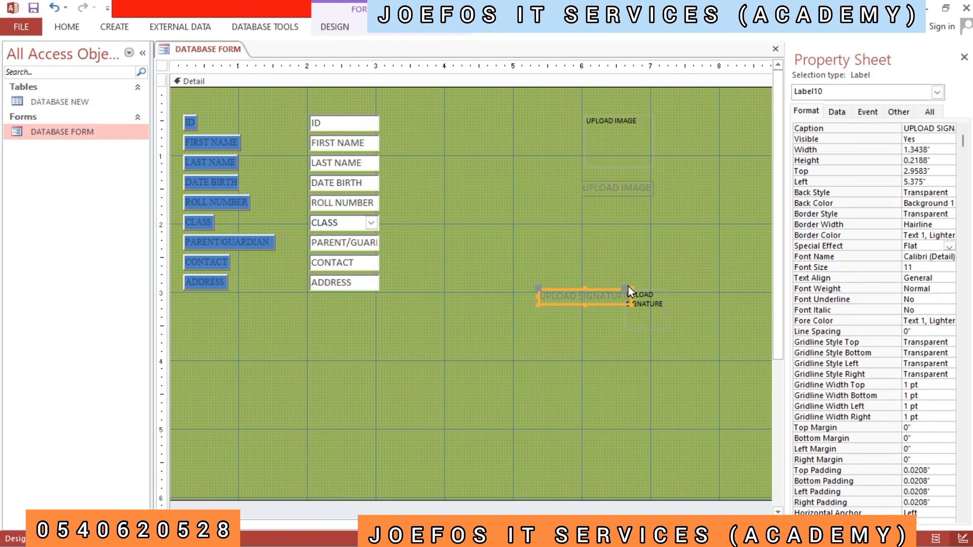
drag(623, 285, 598, 236)
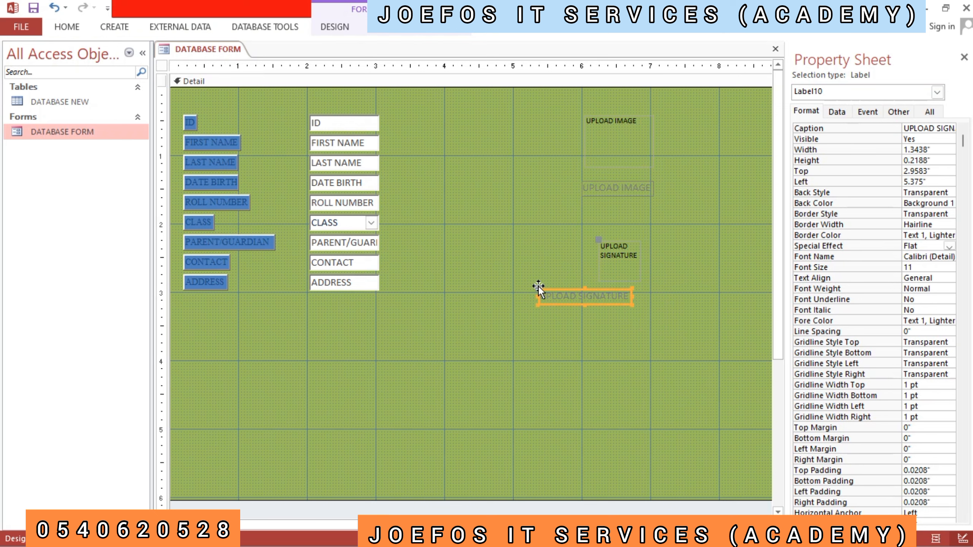
mouse_move(538, 286)
mouse_down()
mouse_move(569, 312)
mouse_move(580, 343)
mouse_up()
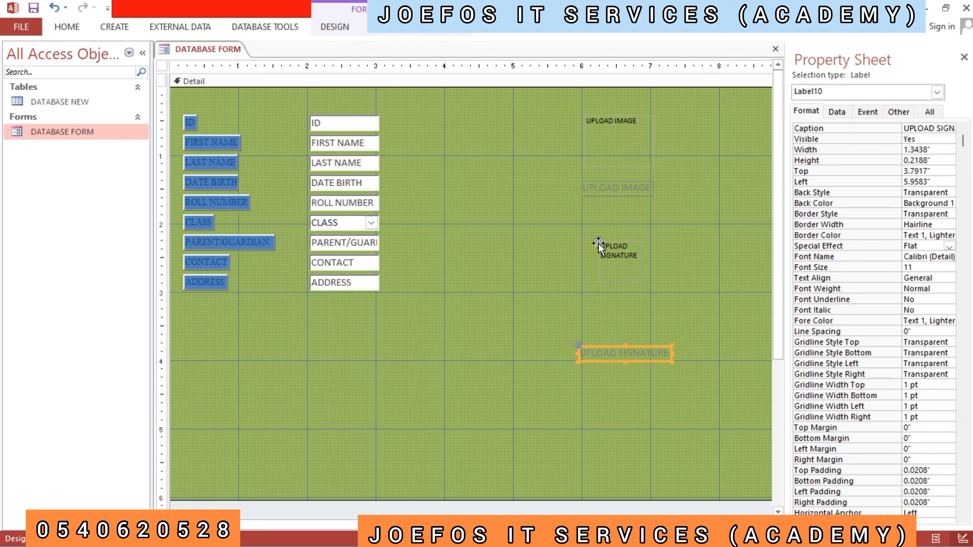
drag(598, 243, 592, 228)
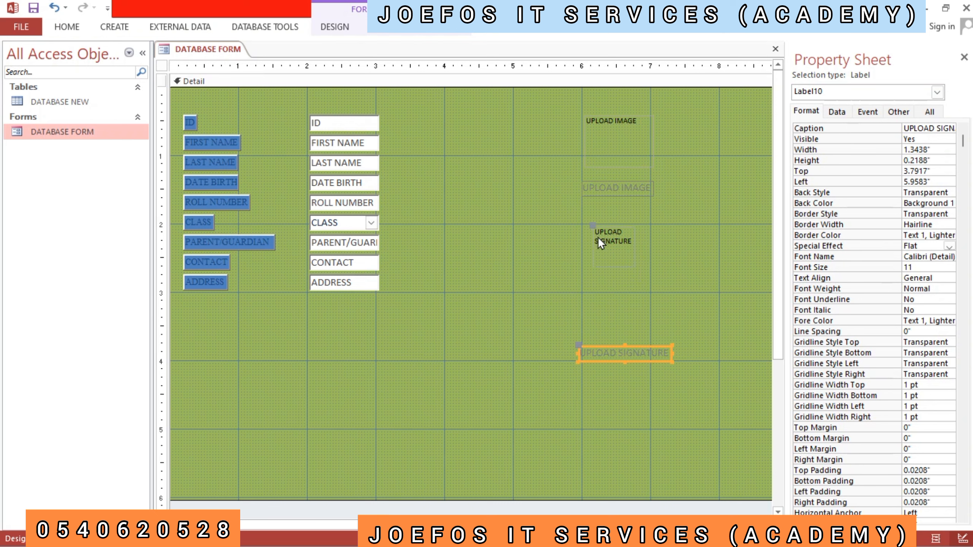
- Enlarge the UPLOAD SIGNATURE attachment box to about 0.96 by 0.96 inches and align its left edge with the image box
click(630, 259)
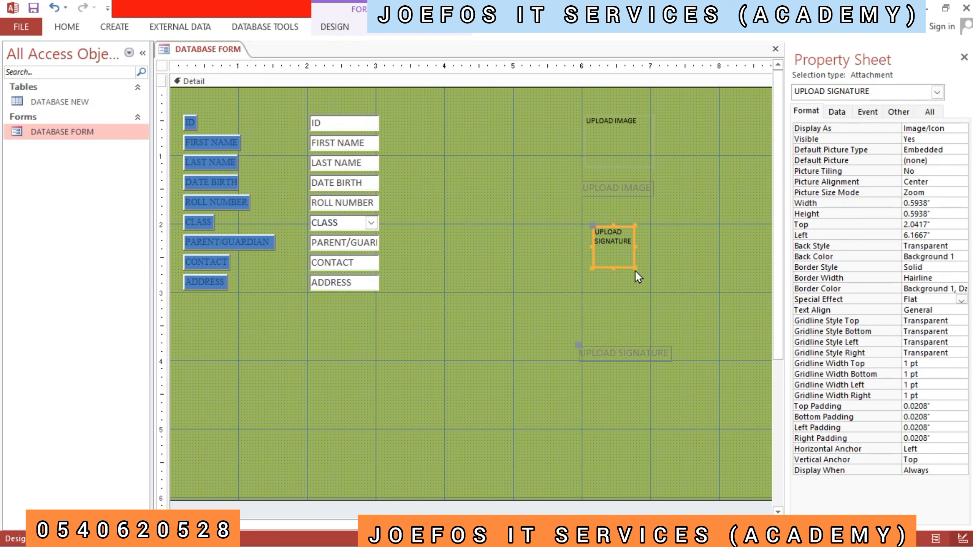
drag(636, 268, 646, 292)
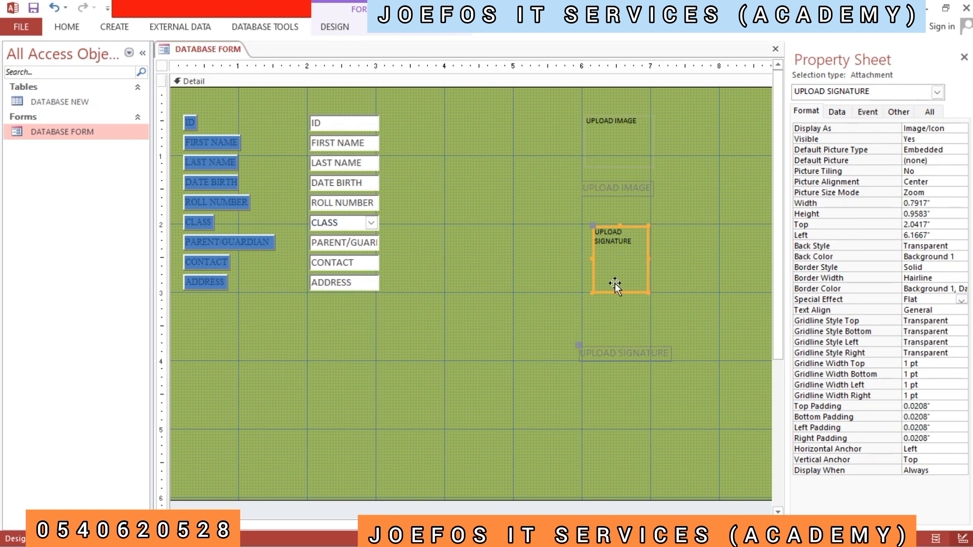
drag(593, 260, 582, 257)
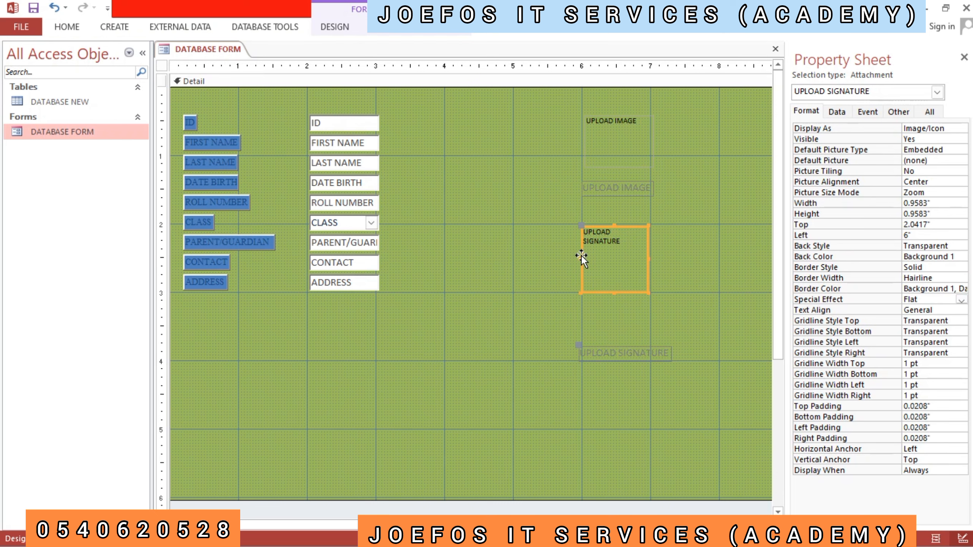
key(Right)
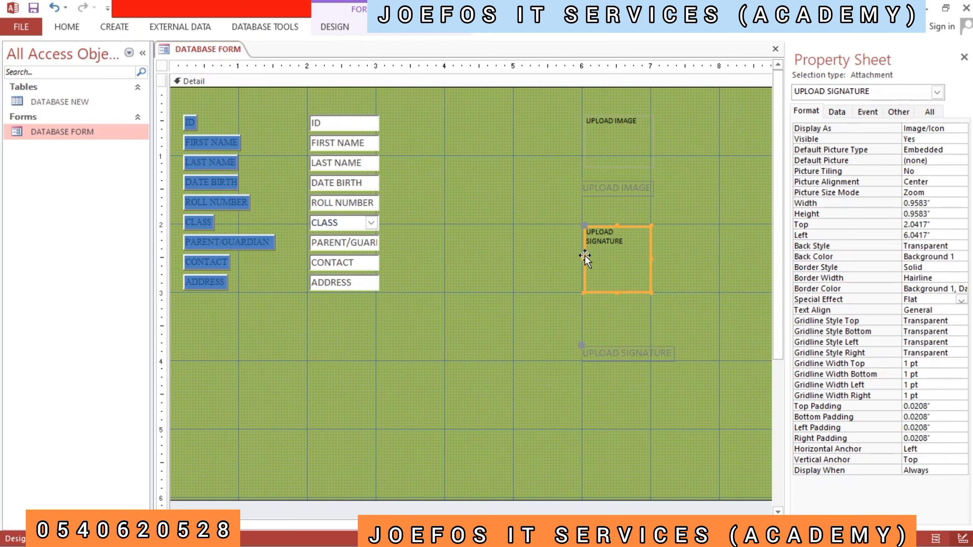
- Move the UPLOAD SIGNATURE label up to sit centred just beneath its attachment box, about 3.08 inches from the top
click(621, 321)
click(632, 345)
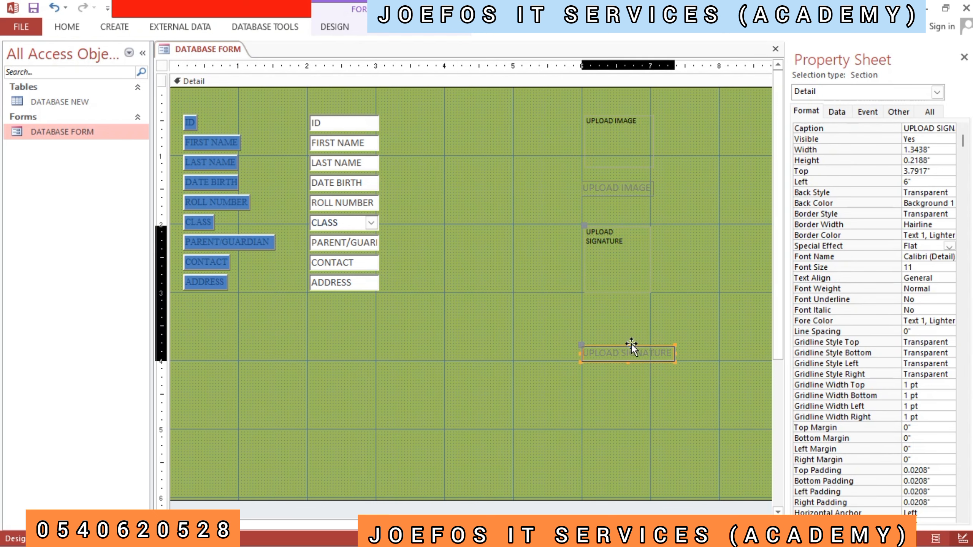
mouse_move(631, 347)
mouse_down()
mouse_move(631, 338)
mouse_move(581, 345)
mouse_move(581, 307)
mouse_move(568, 298)
mouse_up()
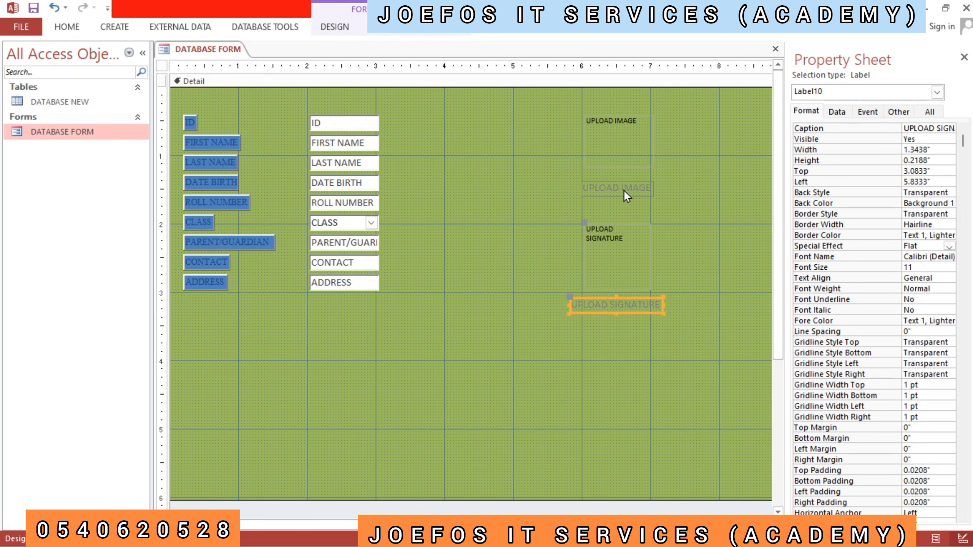
- Apply the Sunken special effect to both the UPLOAD IMAGE and UPLOAD SIGNATURE attachment boxes
click(610, 131)
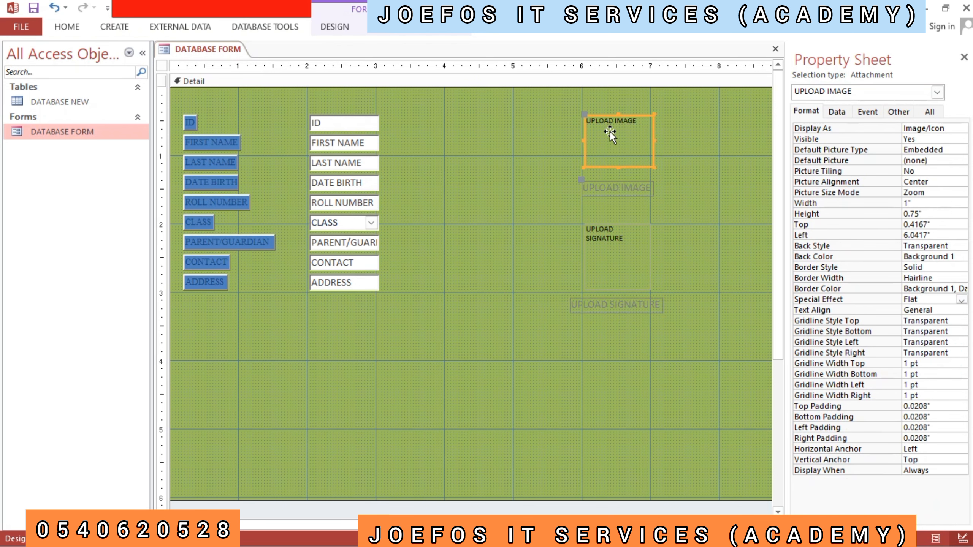
shift+click(620, 265)
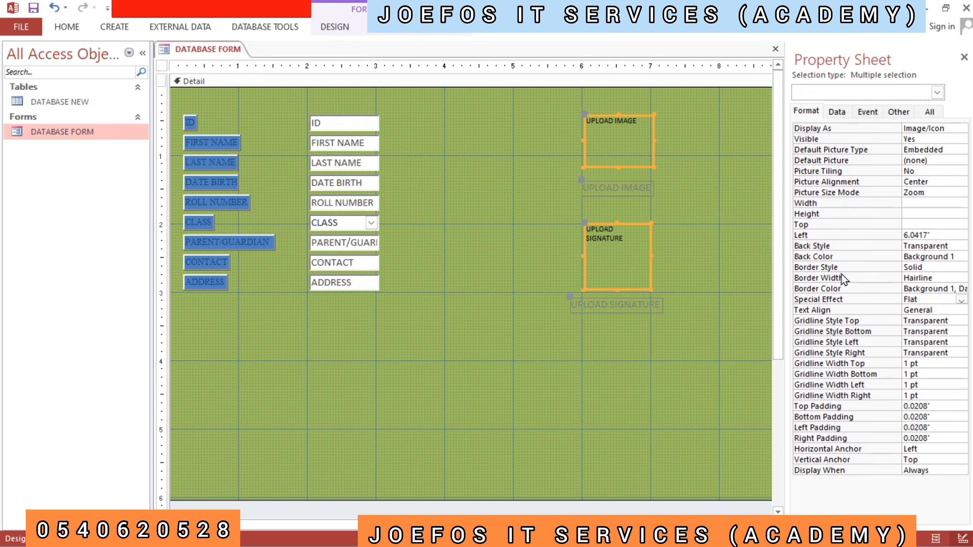
click(961, 300)
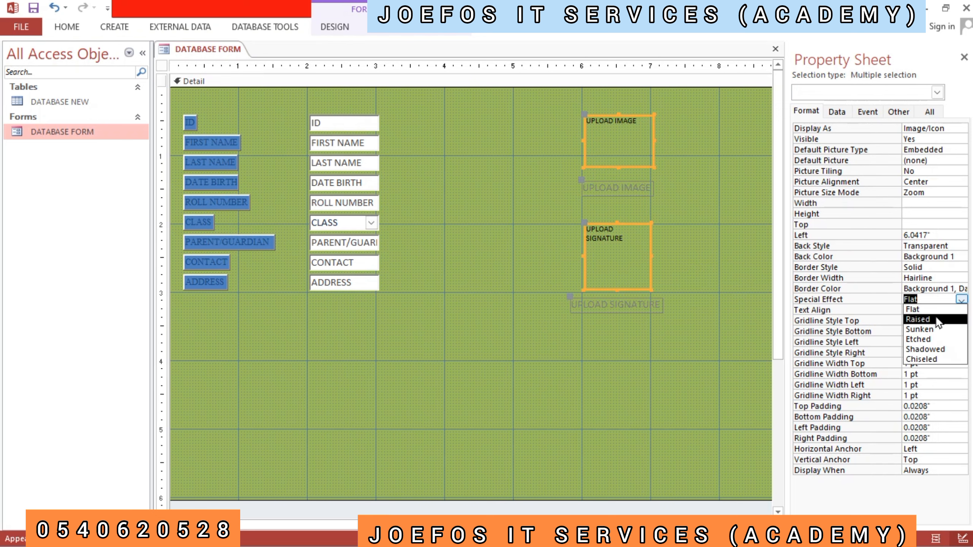
click(930, 330)
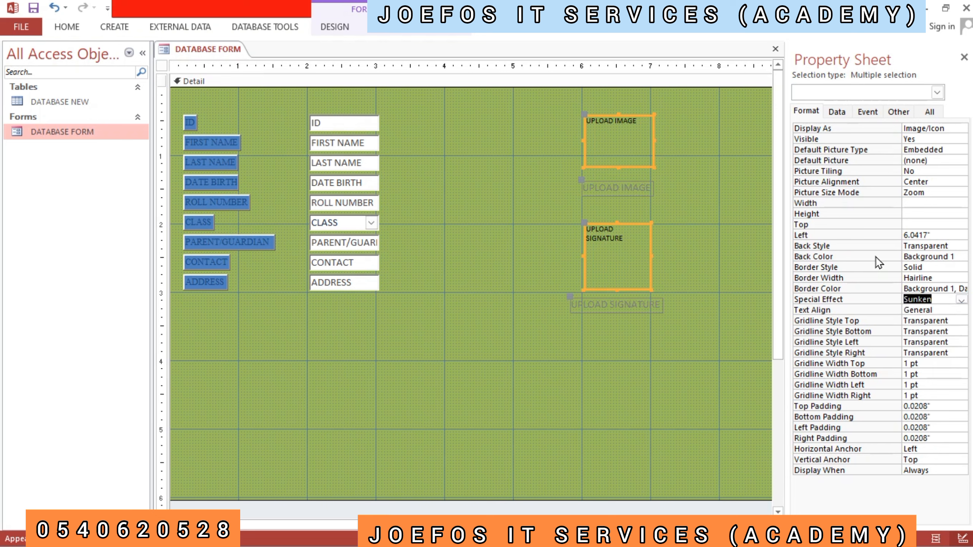
- Try a white background on both attachment boxes and settle on the light beige theme colour
click(924, 256)
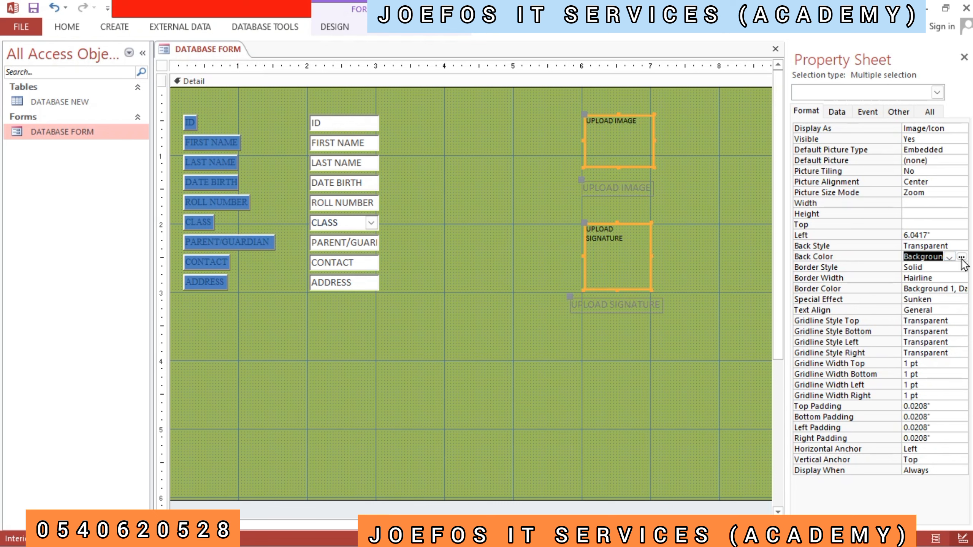
click(949, 257)
click(857, 303)
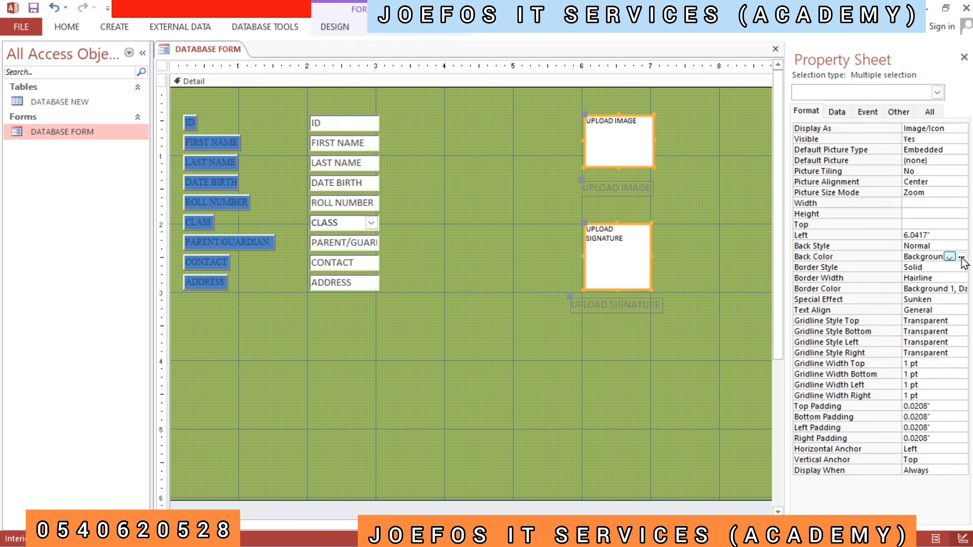
click(950, 257)
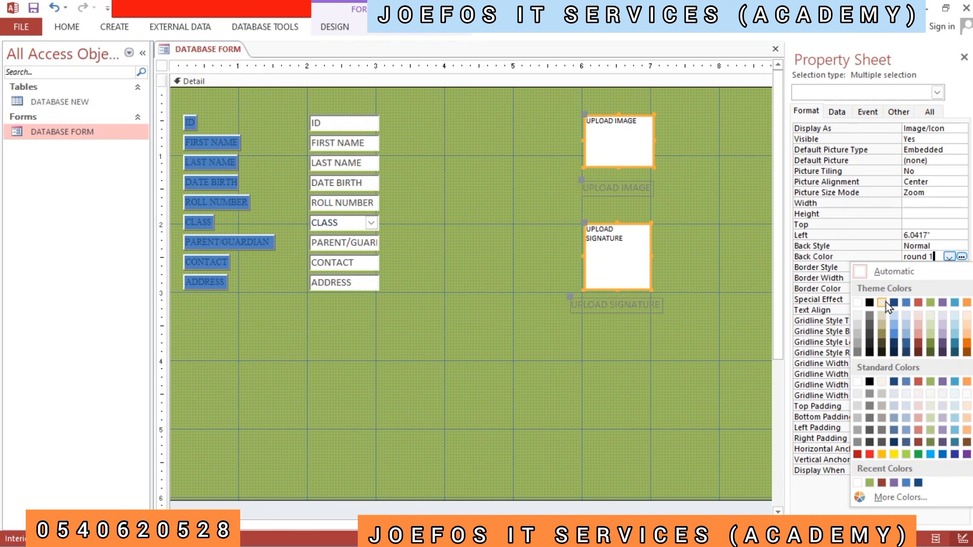
click(884, 303)
click(746, 268)
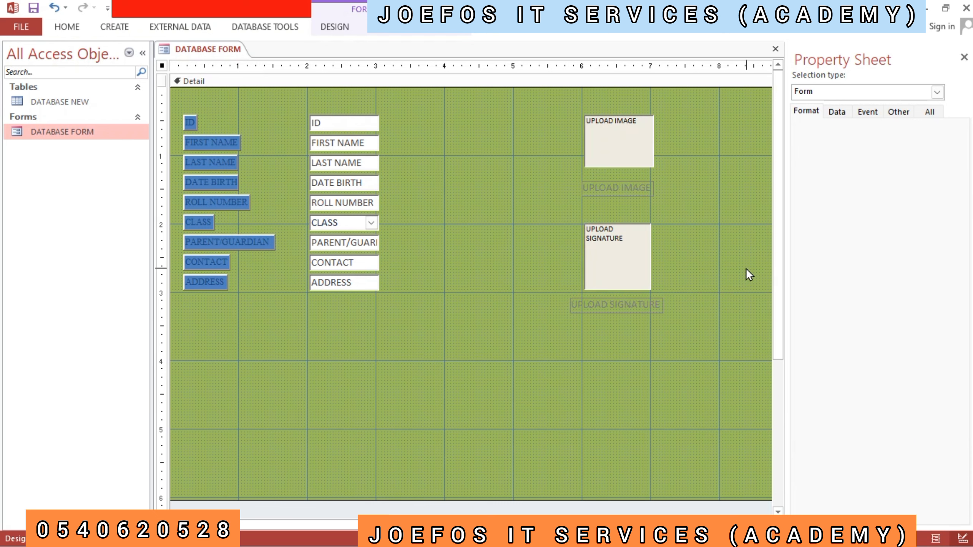
- Set the UPLOAD IMAGE and UPLOAD SIGNATURE labels to Times New Roman at font size 9
click(624, 187)
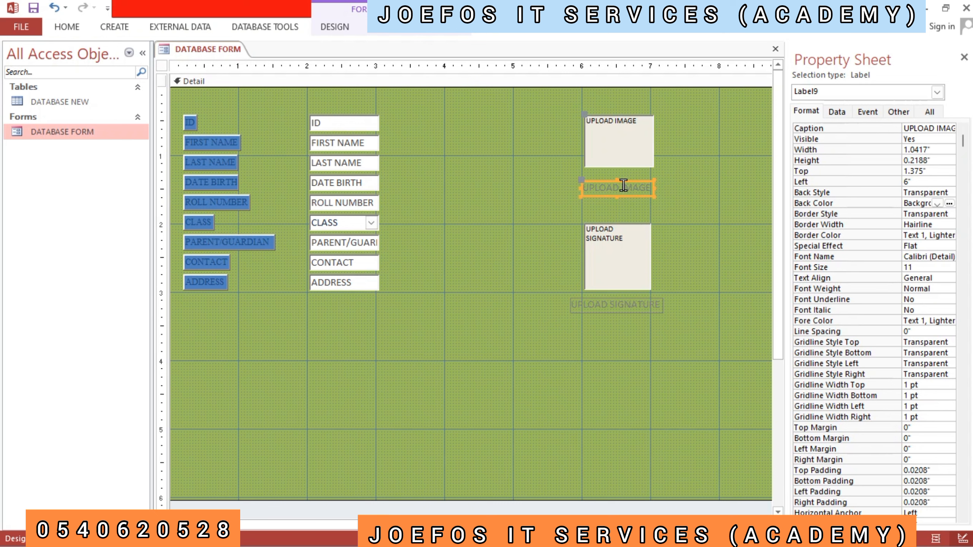
shift+click(628, 301)
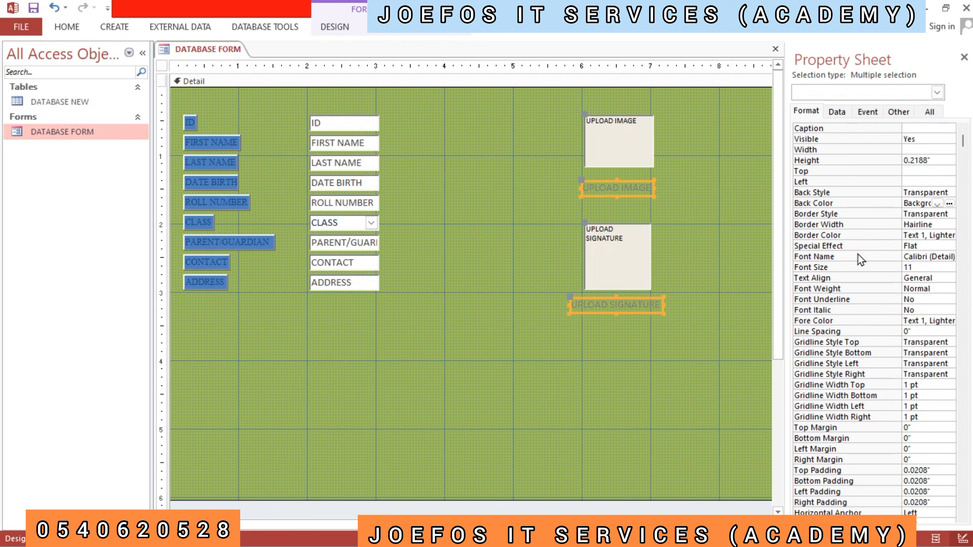
click(948, 258)
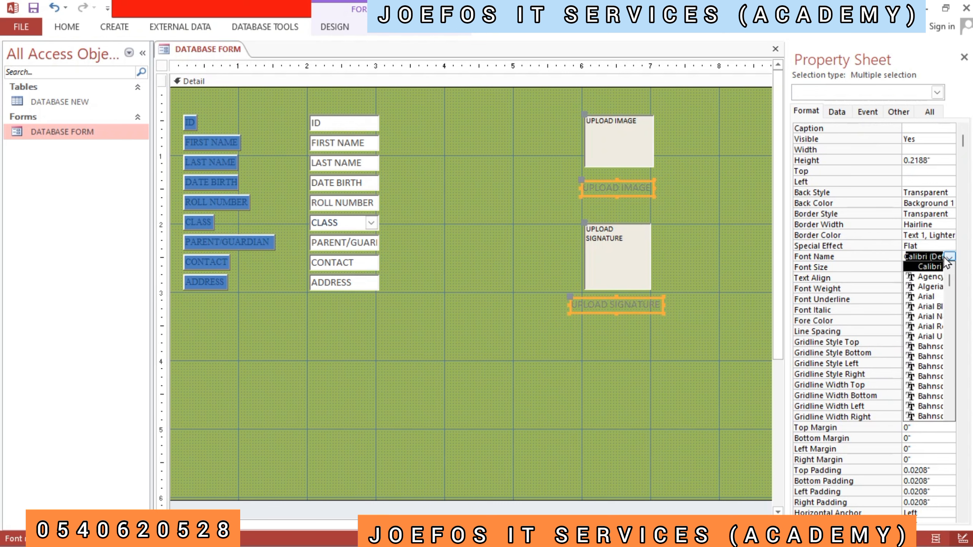
text(ti)
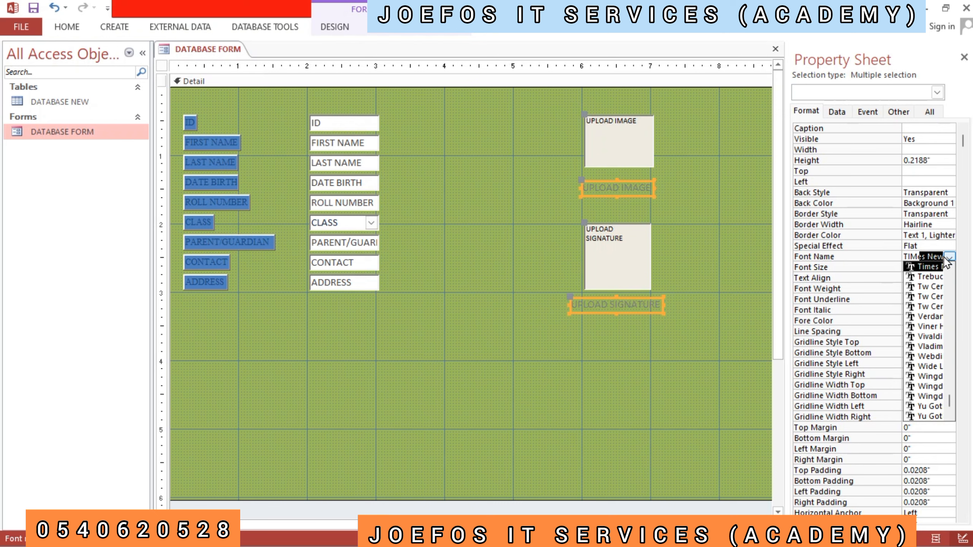
key(Return)
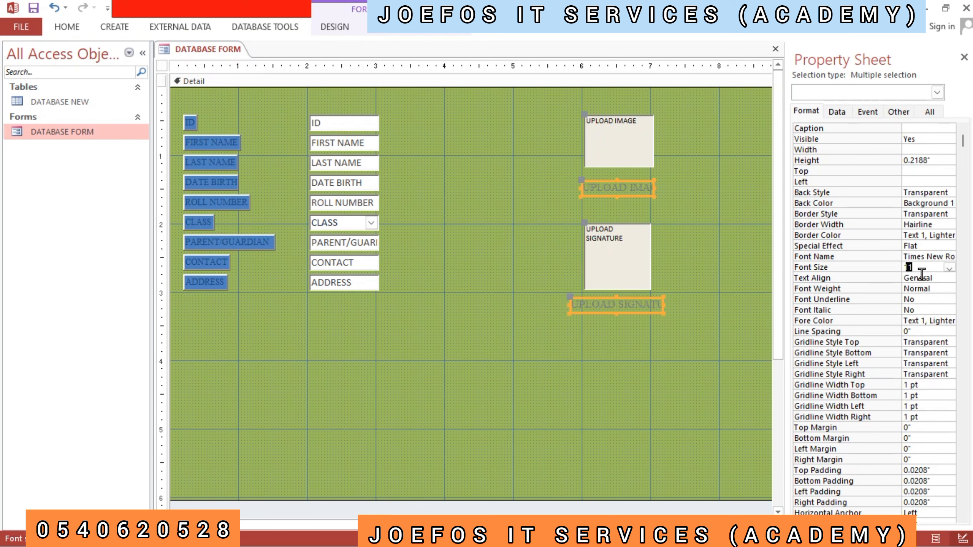
text(9)
key(Return)
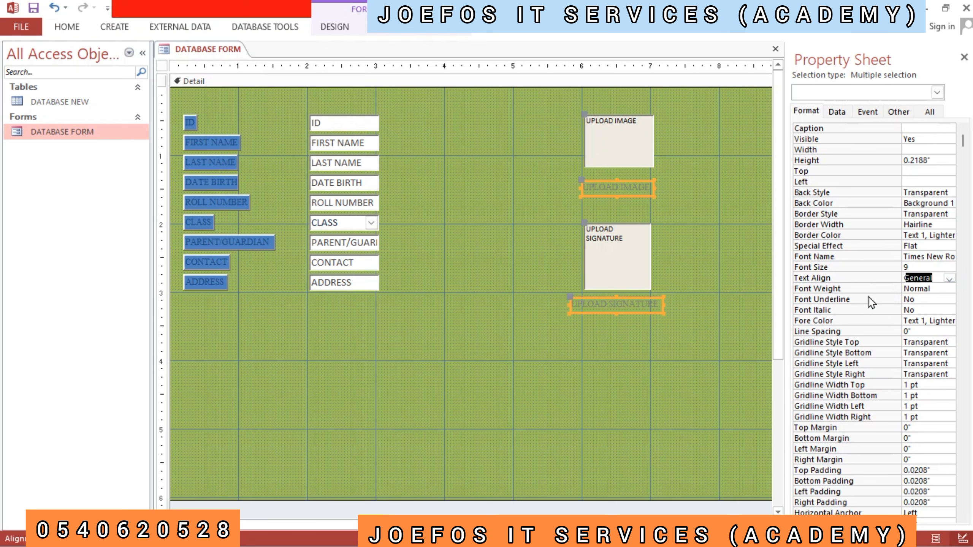
- Give the UPLOAD IMAGE and UPLOAD SIGNATURE labels black Text 1 as font colour and the Raised special effect
click(939, 322)
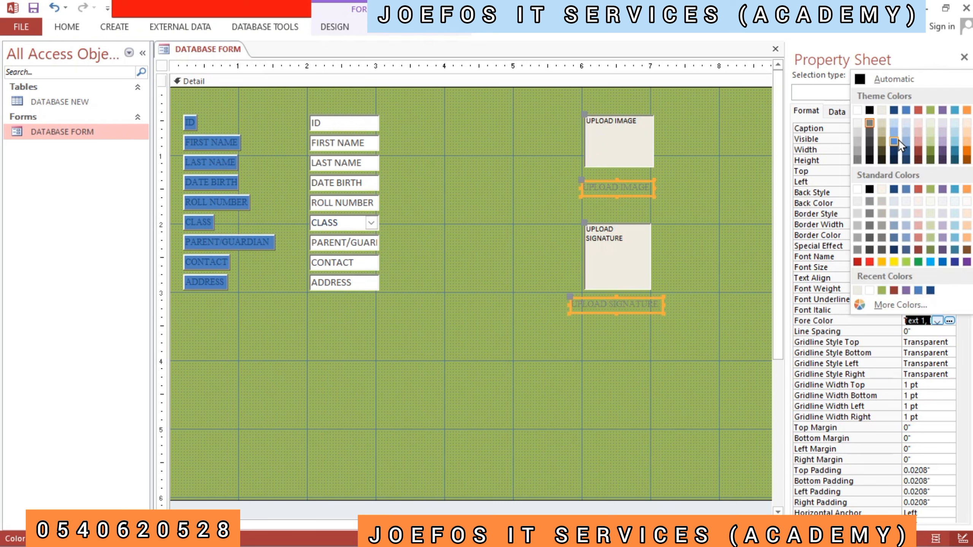
click(869, 111)
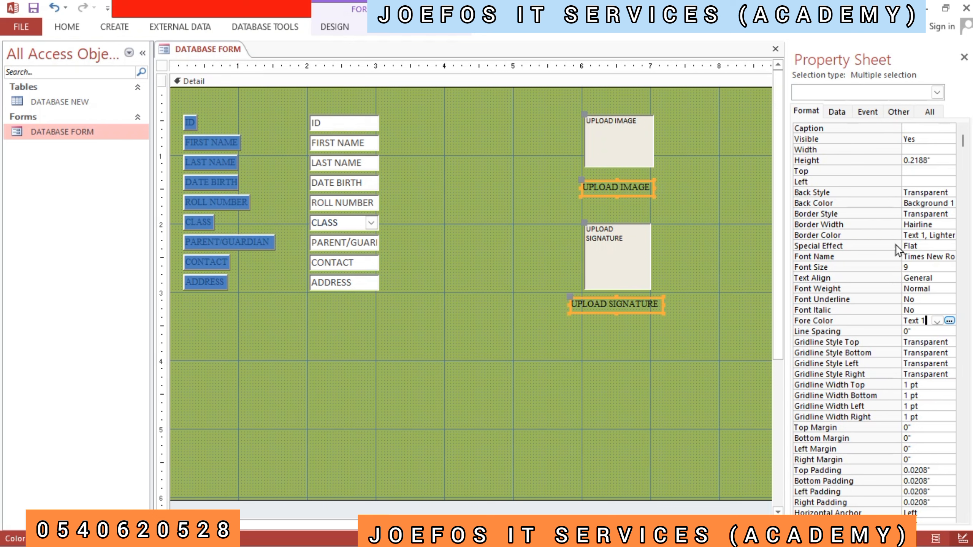
click(918, 246)
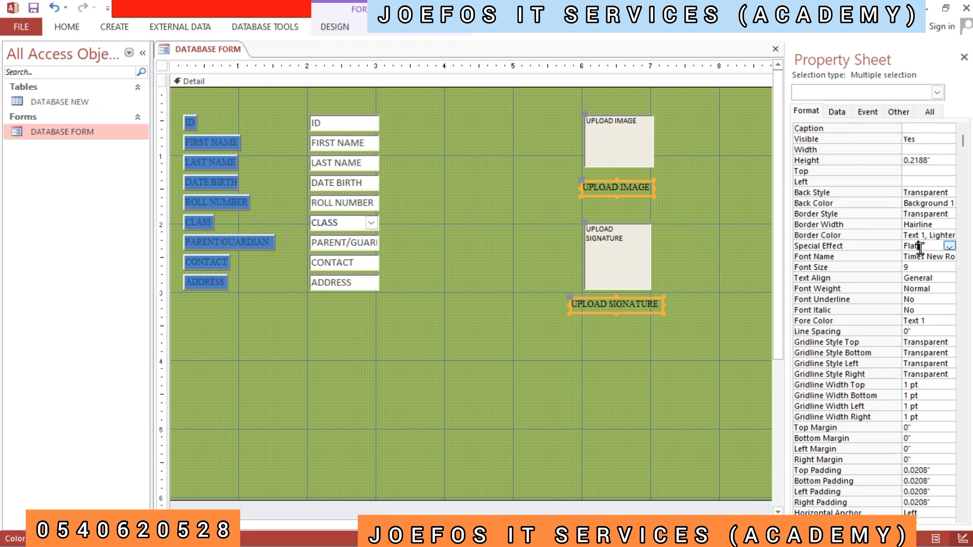
click(949, 246)
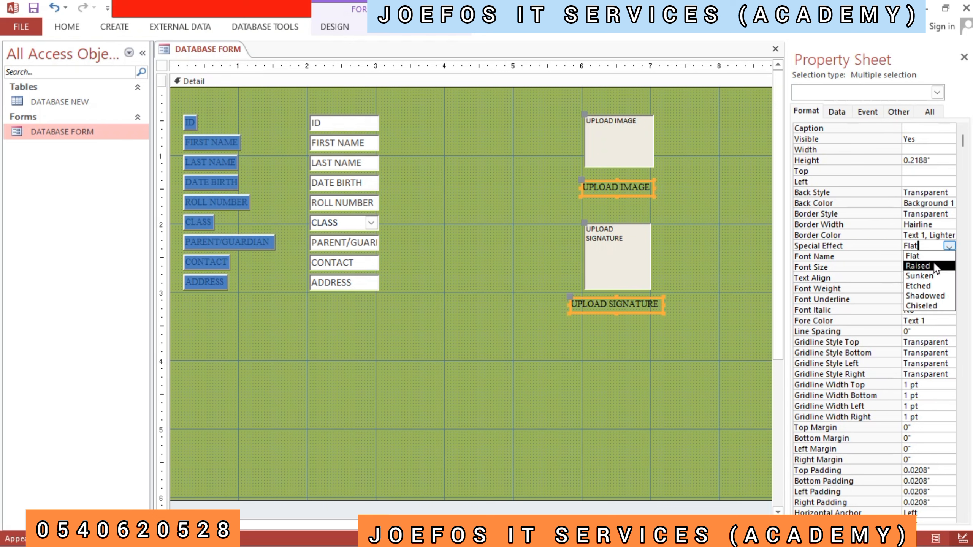
click(919, 265)
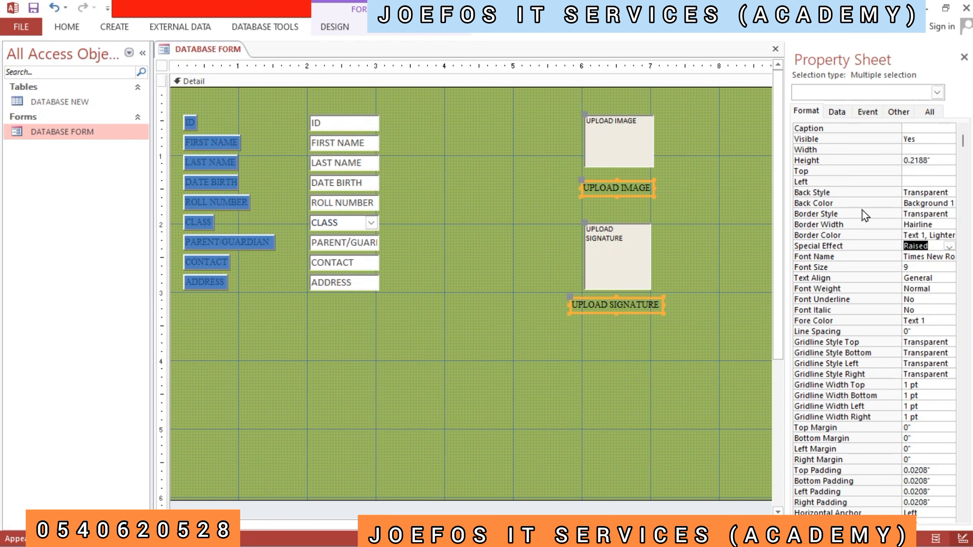
- Give the UPLOAD IMAGE and UPLOAD SIGNATURE labels the dark blue Text 2 back colour and a white Background 1 border colour
click(938, 203)
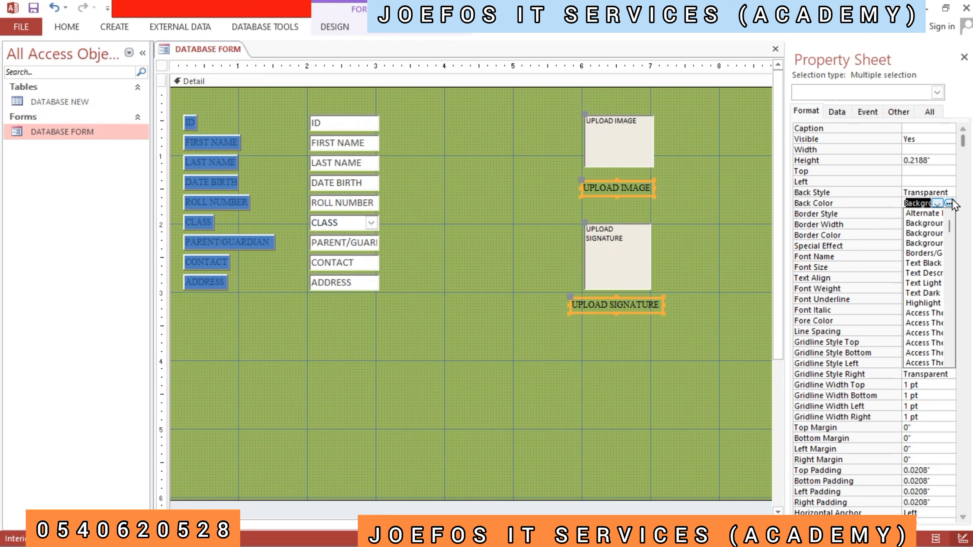
click(949, 203)
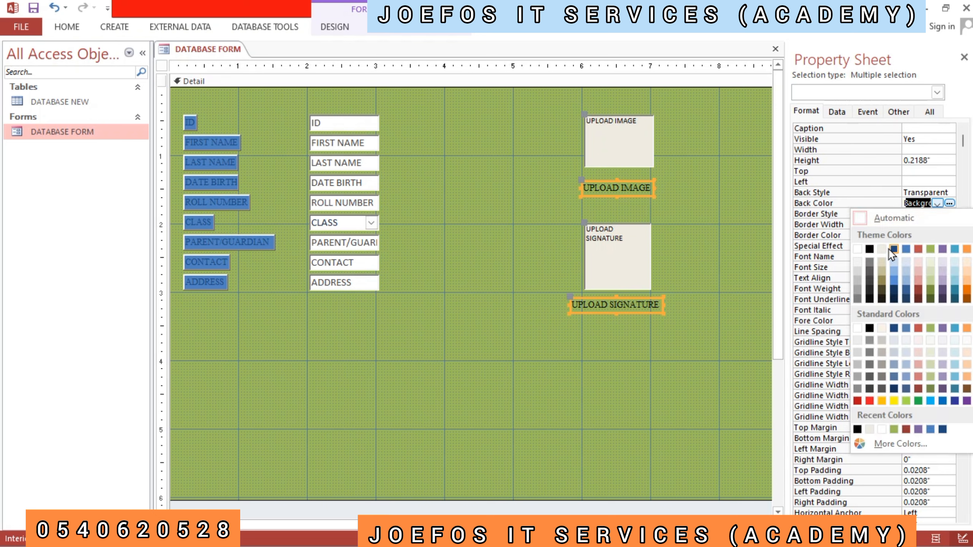
click(895, 250)
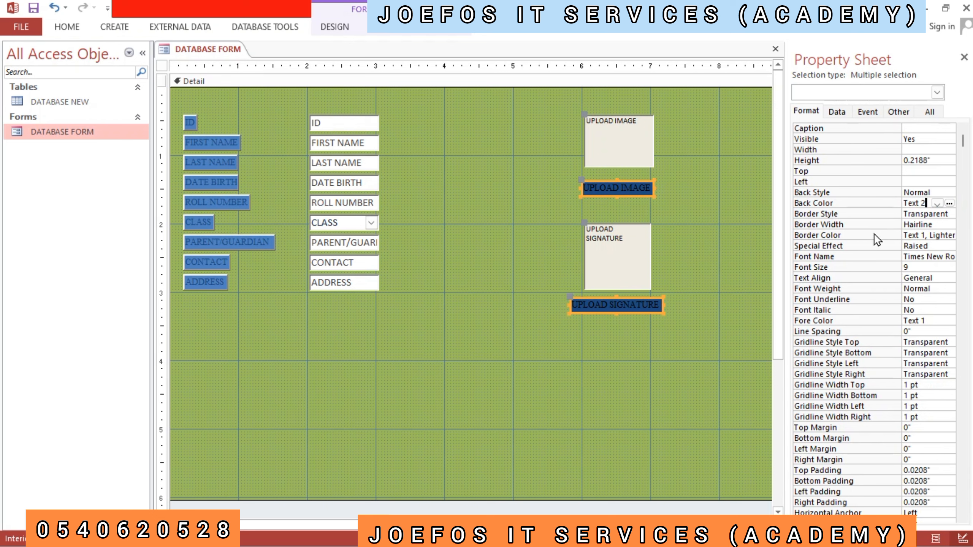
click(937, 235)
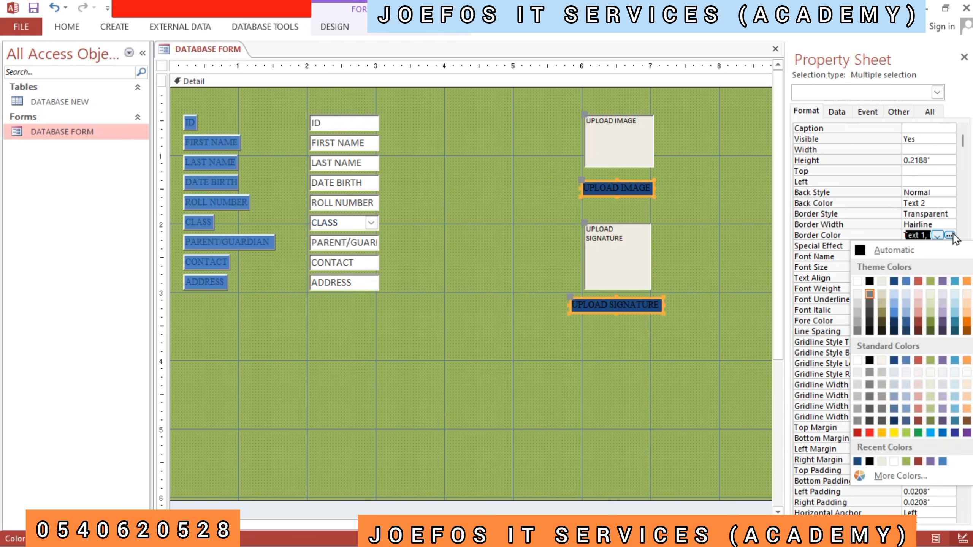
click(858, 281)
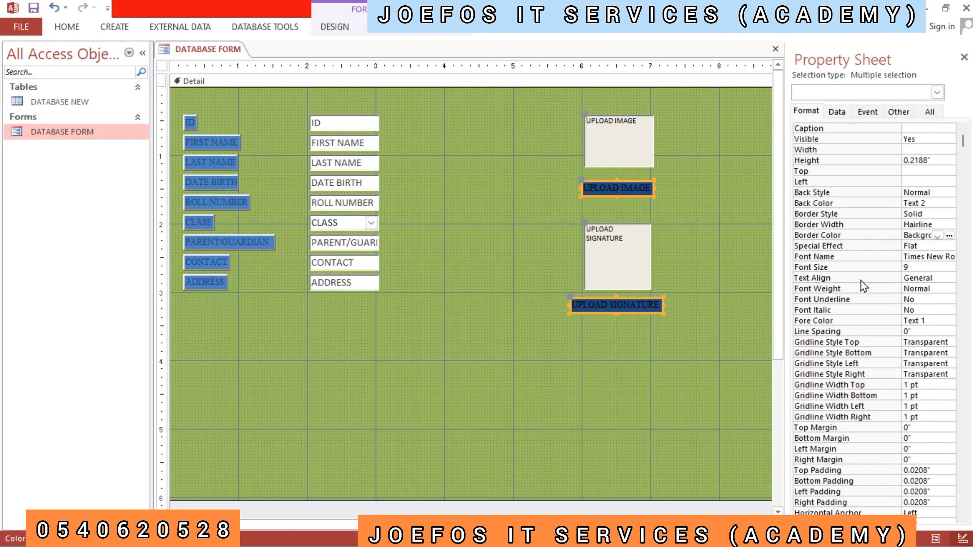
click(675, 346)
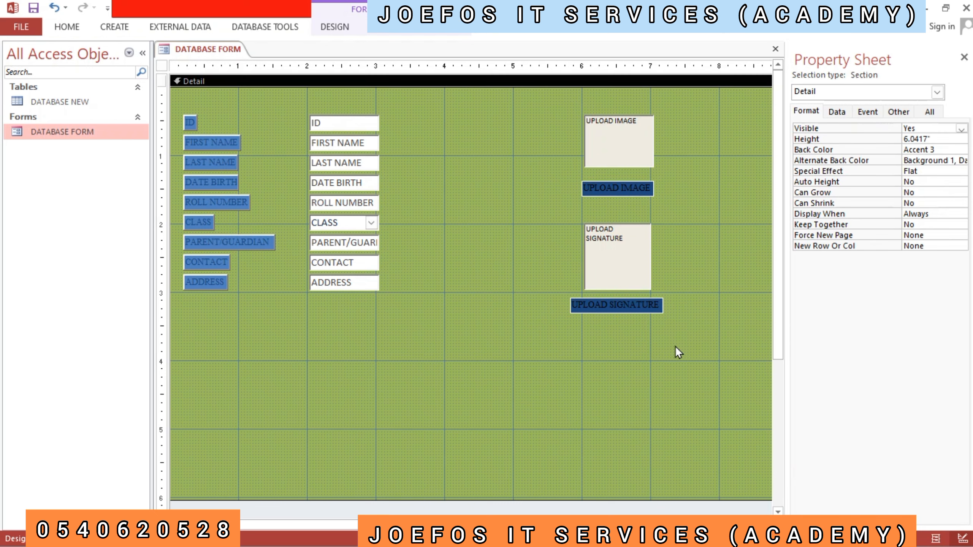
- Apply the Raised special effect again to both the UPLOAD IMAGE and UPLOAD SIGNATURE labels
click(601, 184)
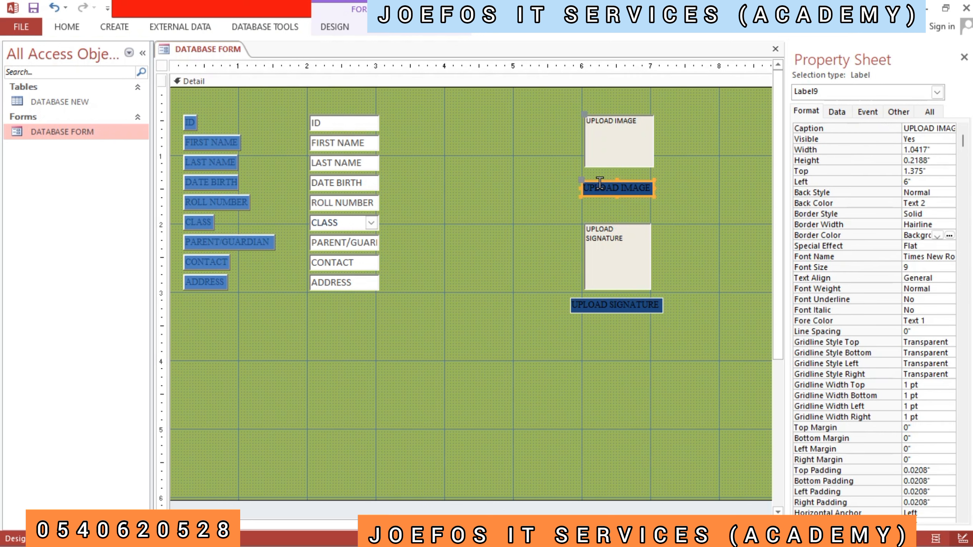
click(594, 306)
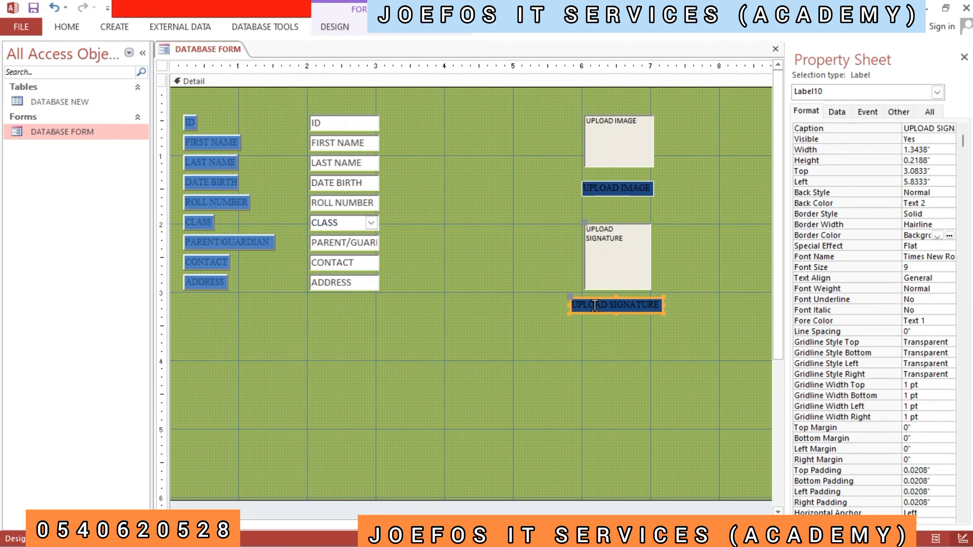
shift+click(593, 185)
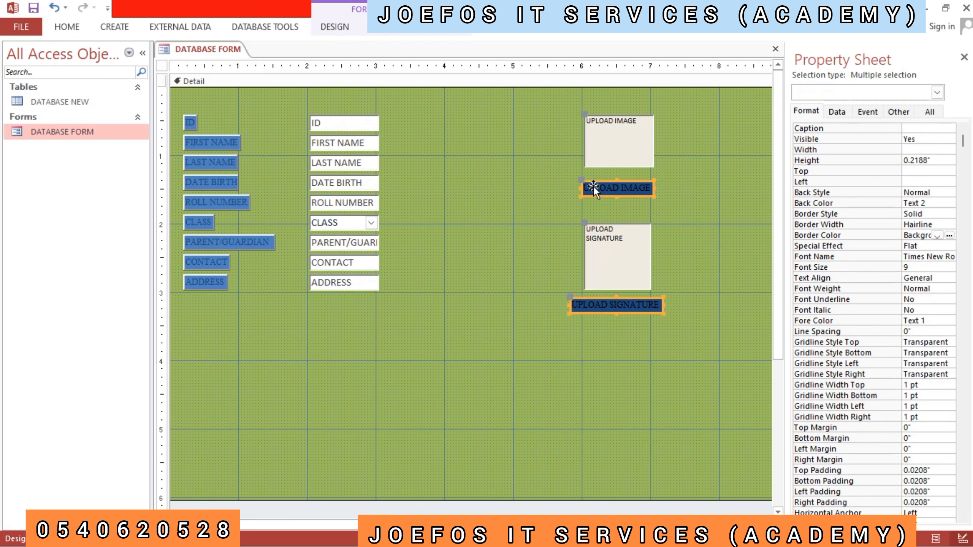
click(942, 243)
click(950, 246)
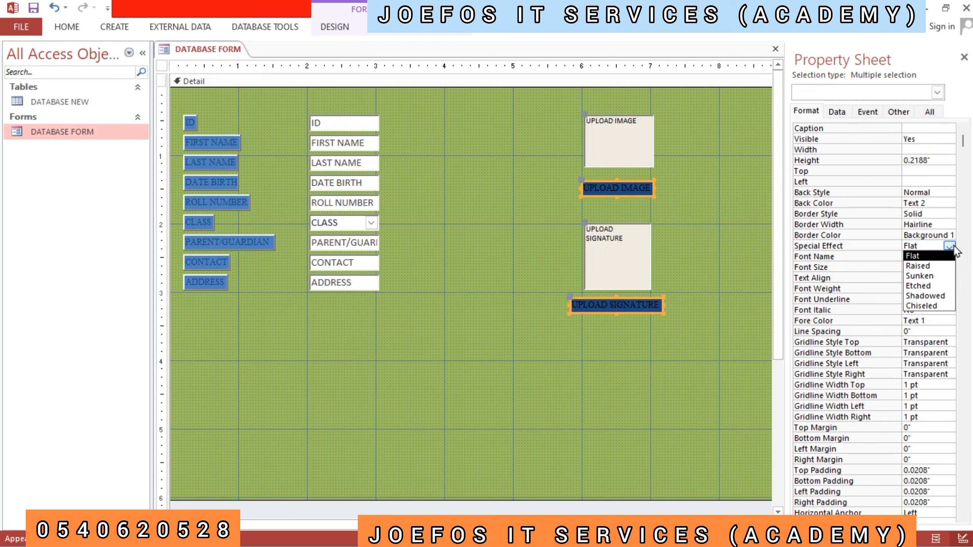
click(932, 266)
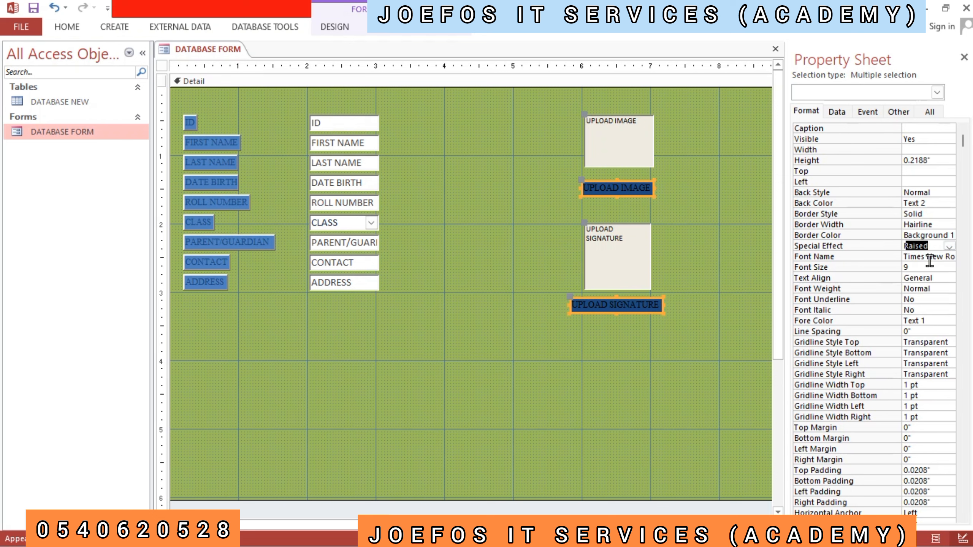
click(712, 286)
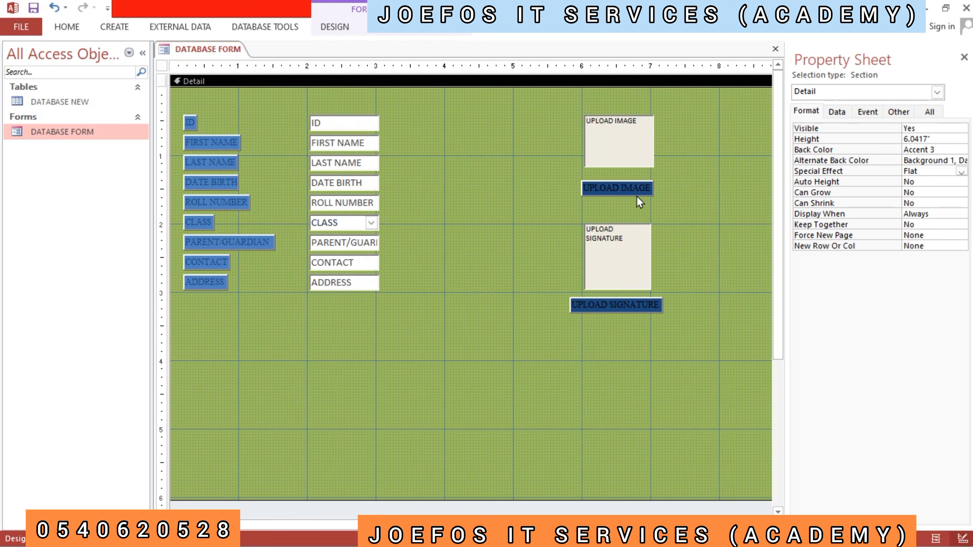
click(616, 184)
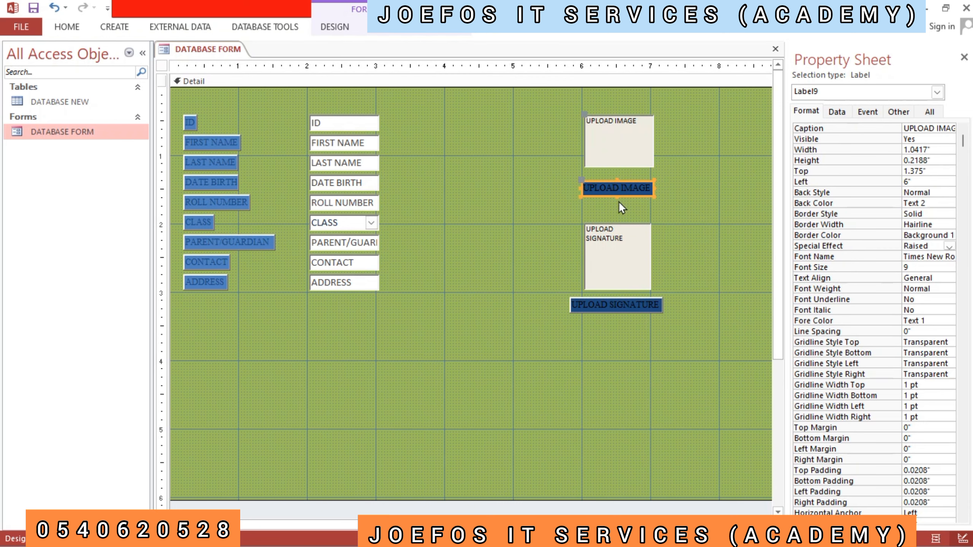
shift+click(620, 301)
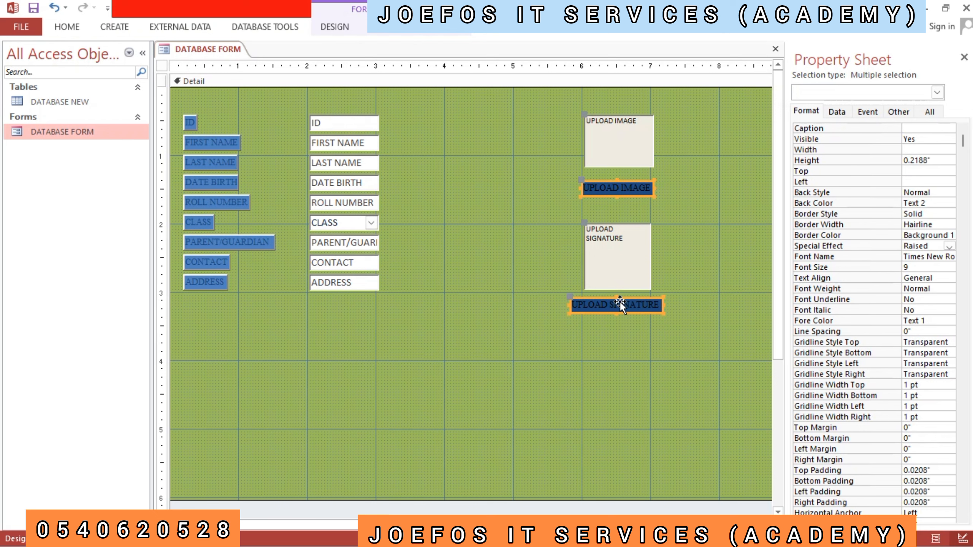
key(F12)
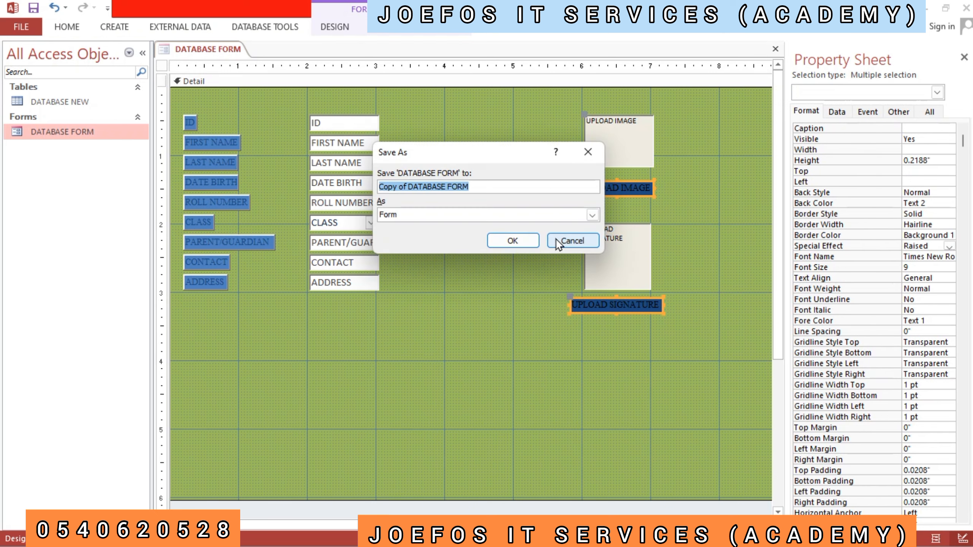
click(559, 242)
click(558, 242)
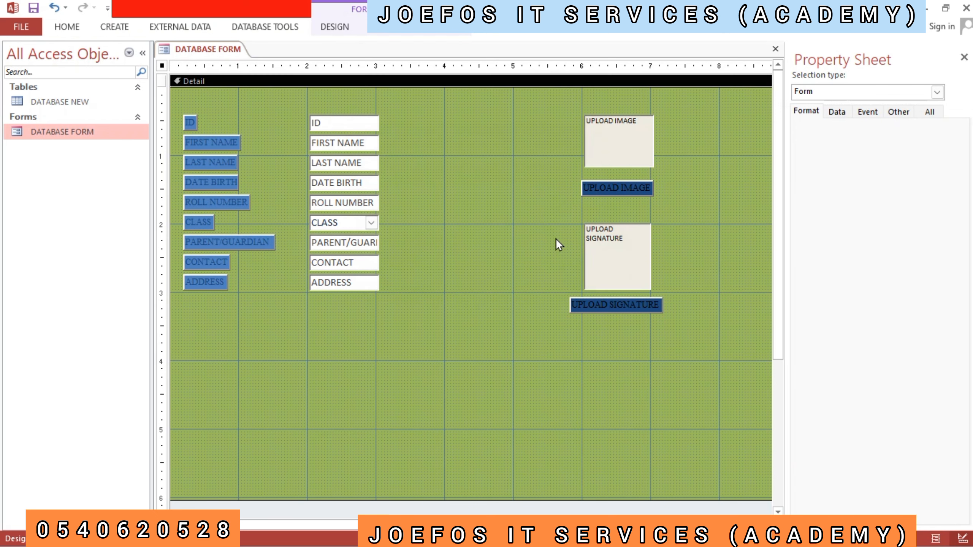
- Set the font colour of the UPLOAD IMAGE and UPLOAD SIGNATURE labels to white Background 1
click(613, 180)
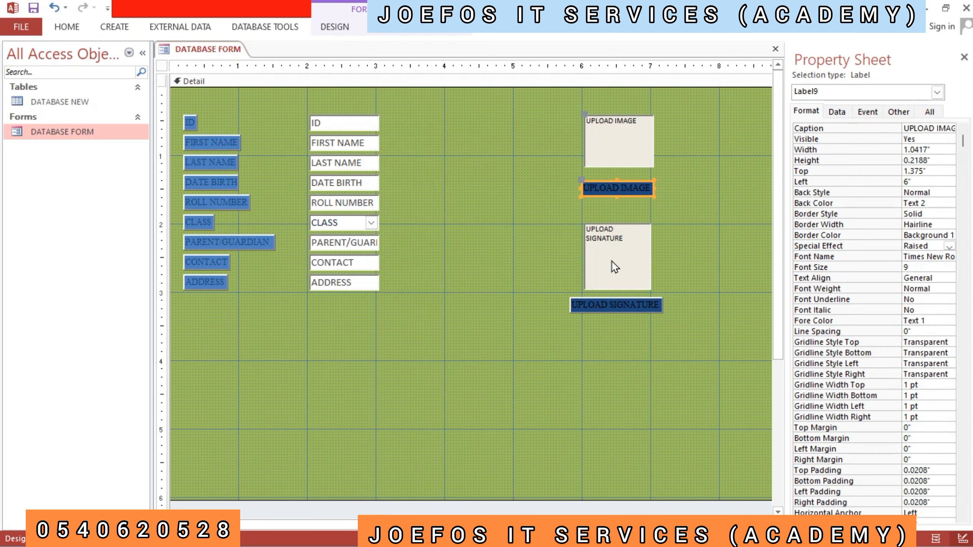
shift+click(603, 303)
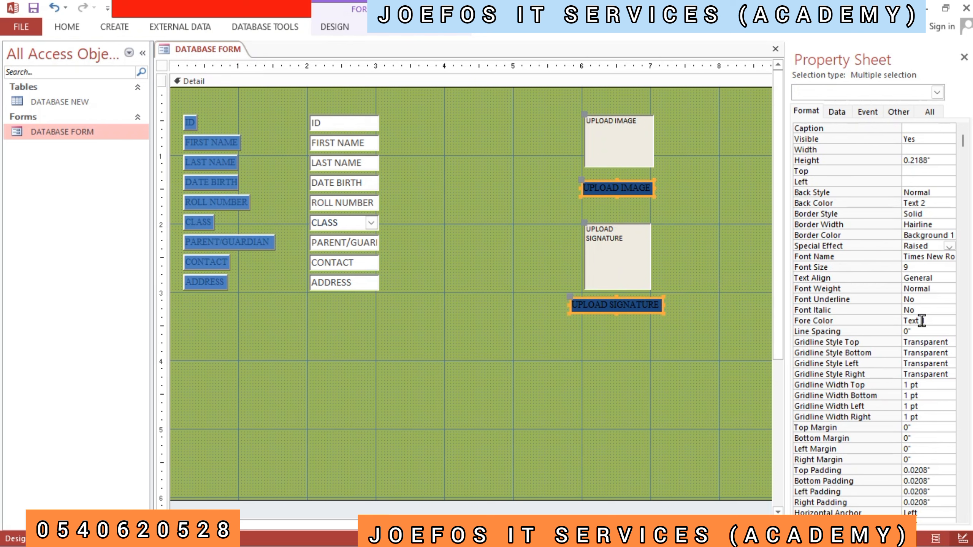
click(891, 324)
click(950, 322)
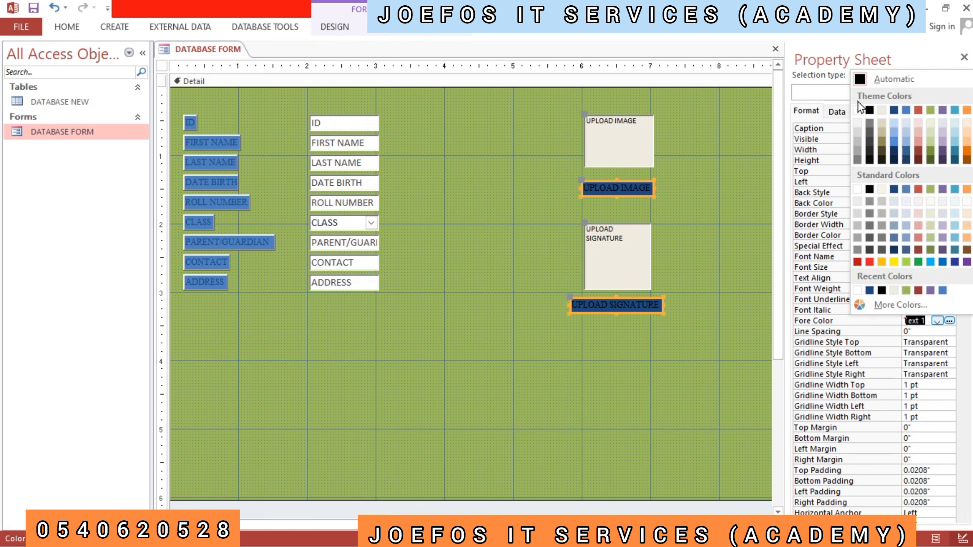
click(858, 110)
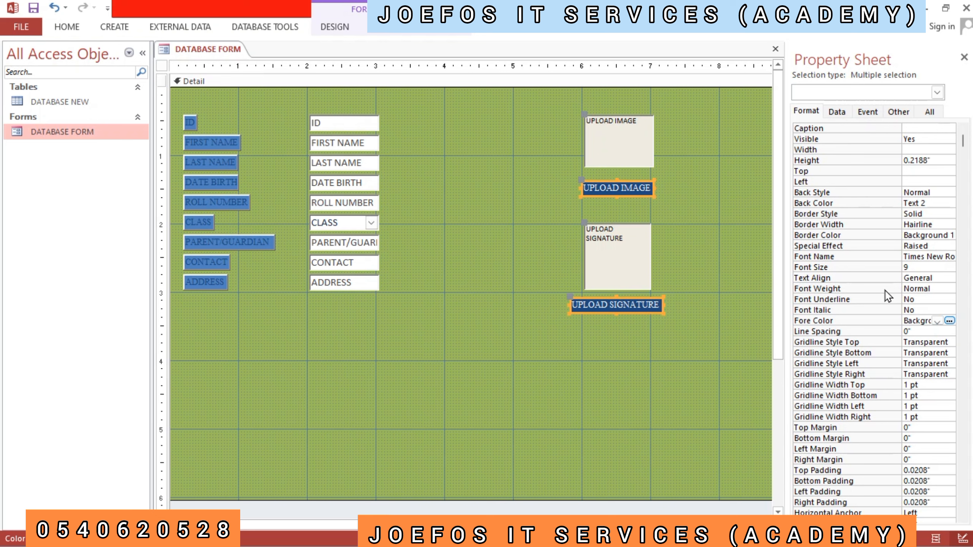
- Set the font weight of the UPLOAD IMAGE and UPLOAD SIGNATURE labels to Bold
click(914, 292)
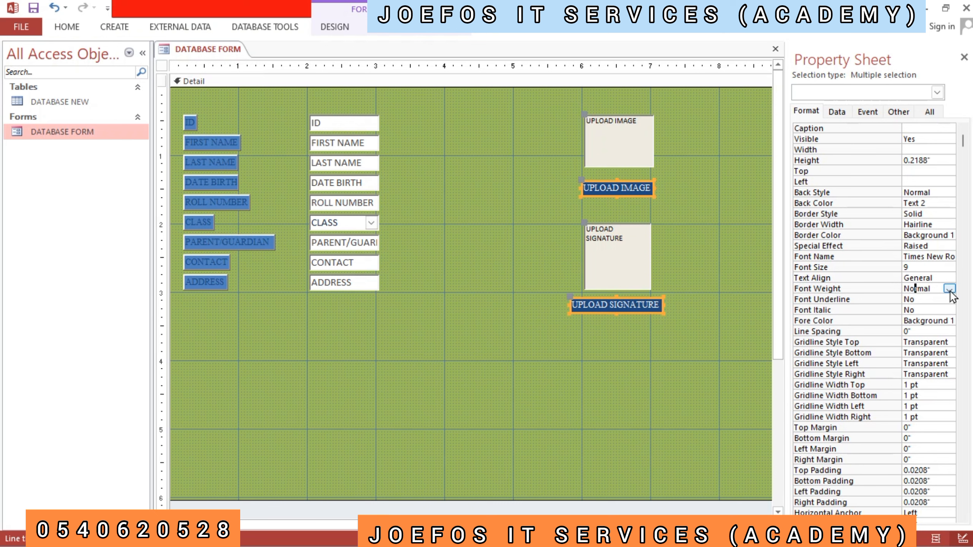
click(951, 290)
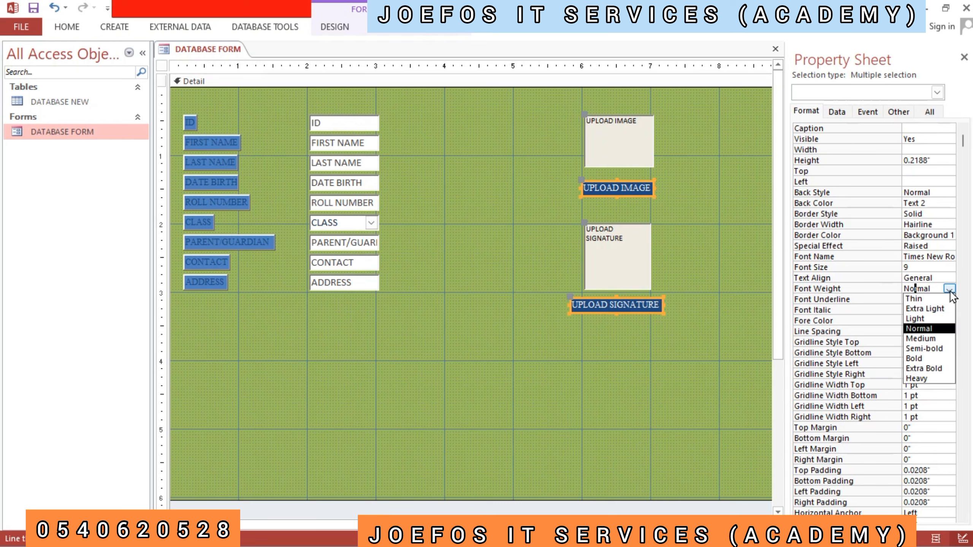
click(920, 358)
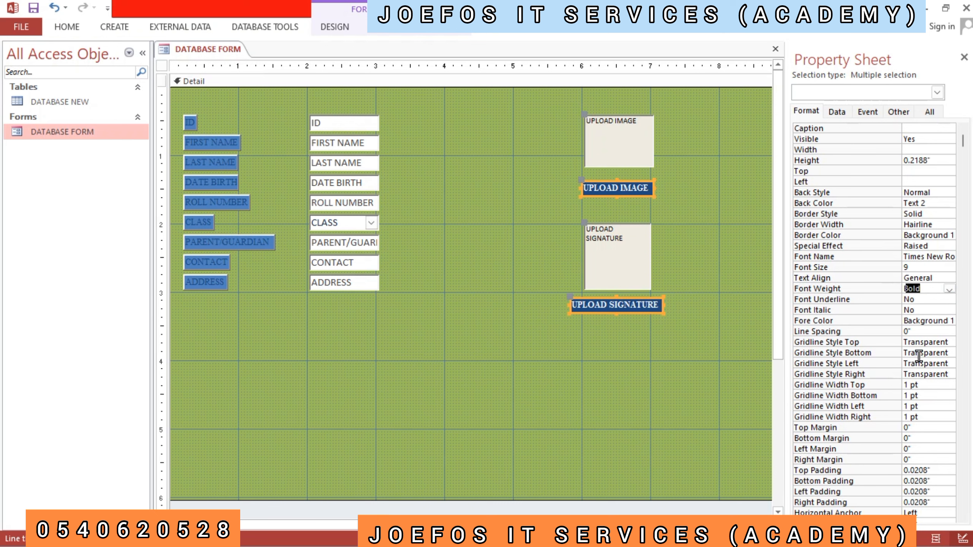
click(488, 330)
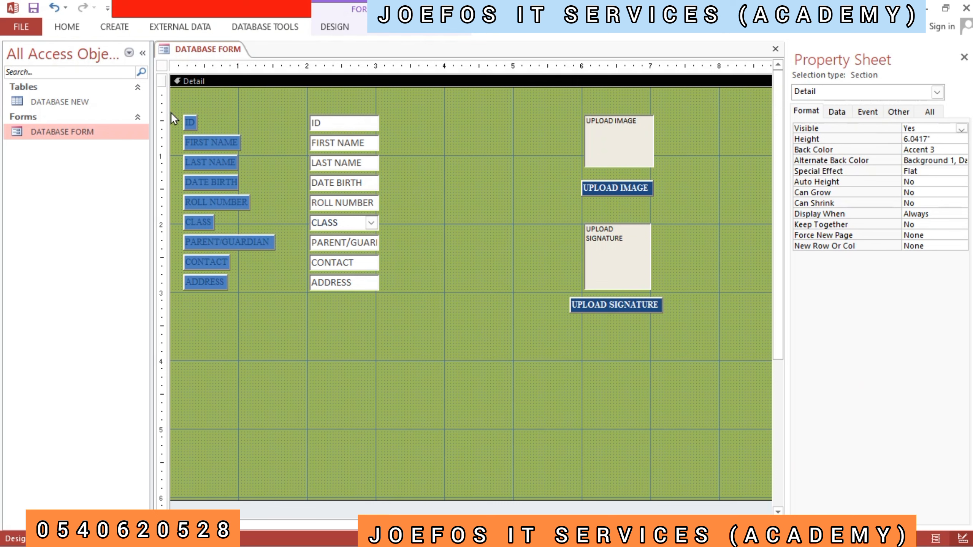
- Set the font weight of all nine field labels from ID to ADDRESS to Bold
drag(172, 104, 280, 295)
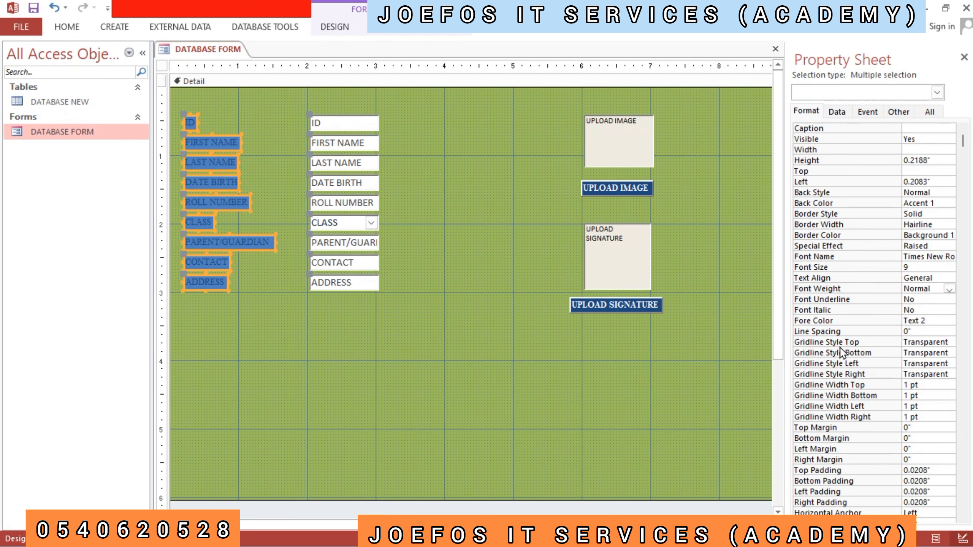
click(950, 292)
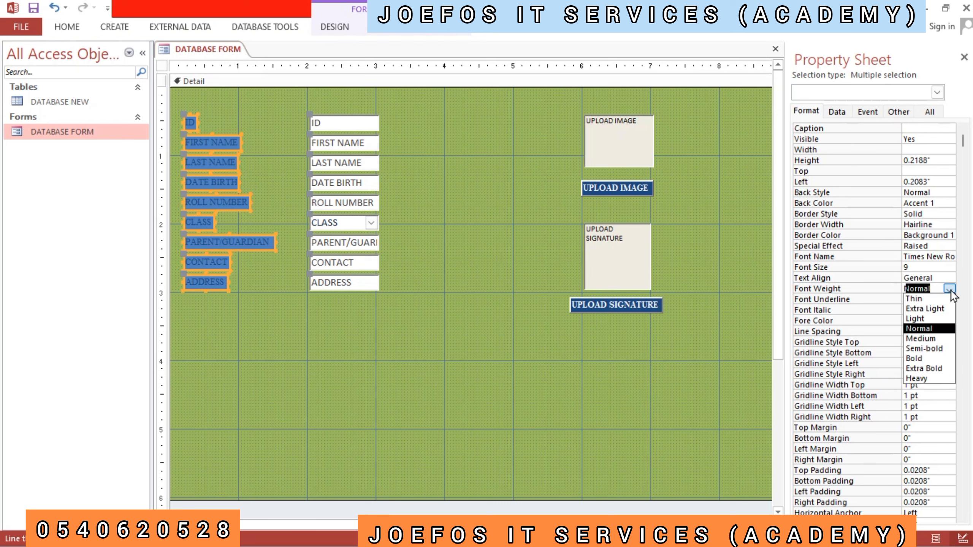
click(917, 359)
click(409, 330)
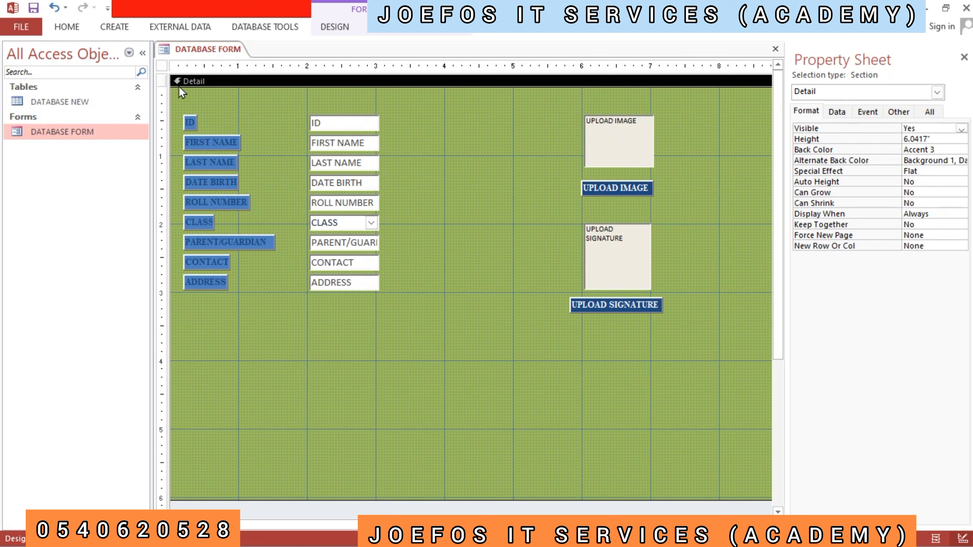
- Change the font colour of all field labels from ID to ADDRESS to white Background 1
drag(178, 116, 284, 292)
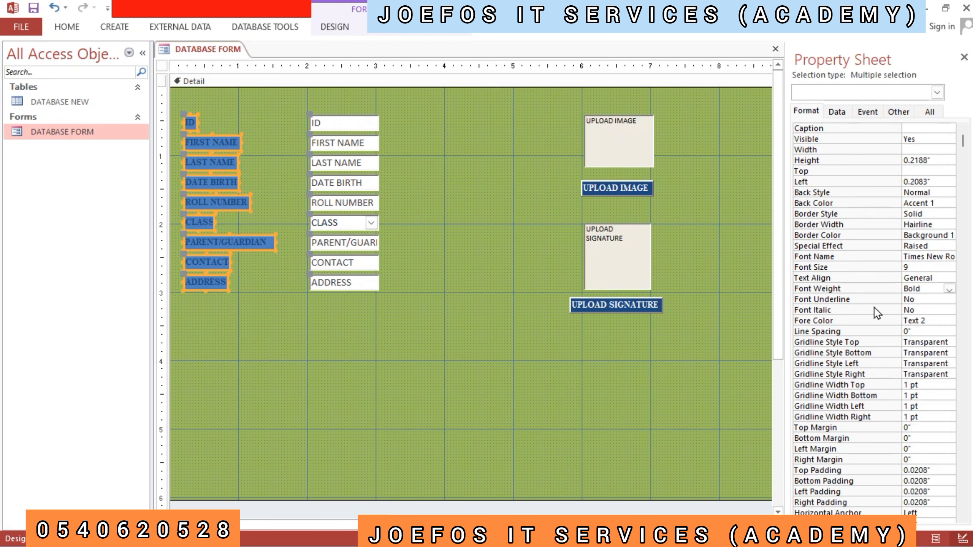
click(950, 290)
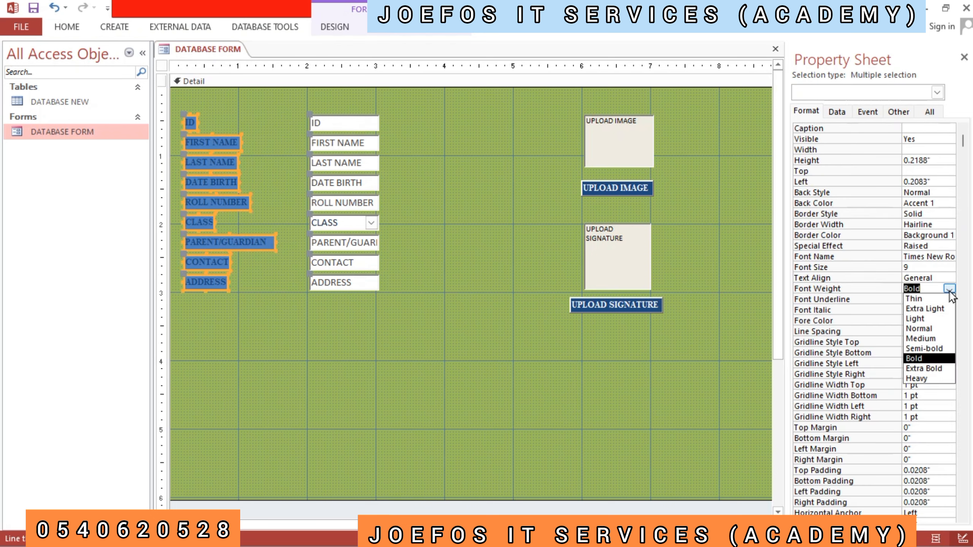
click(848, 322)
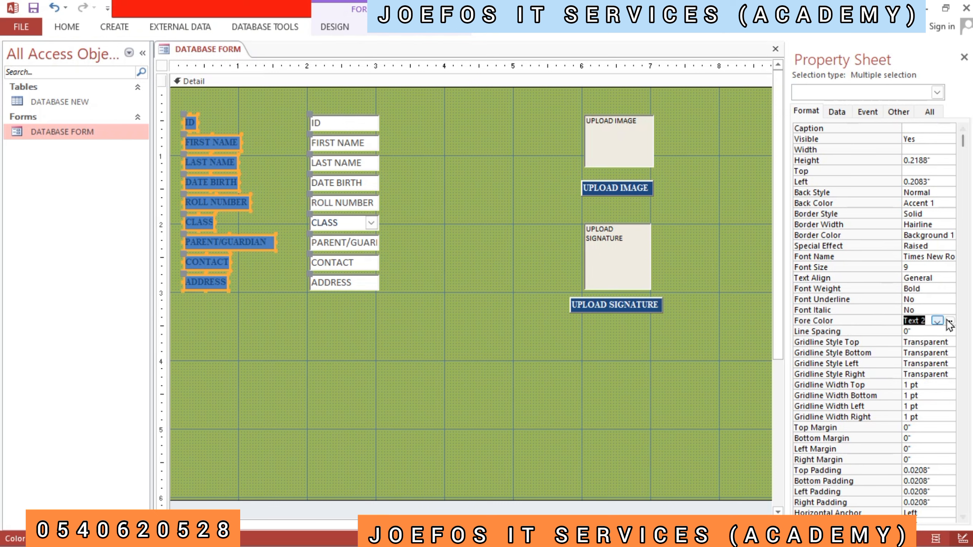
click(937, 321)
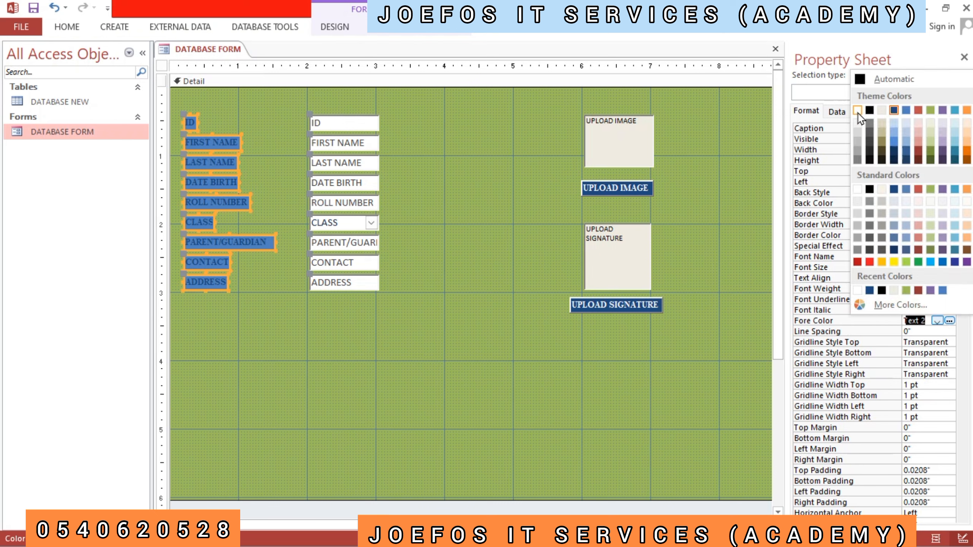
click(858, 111)
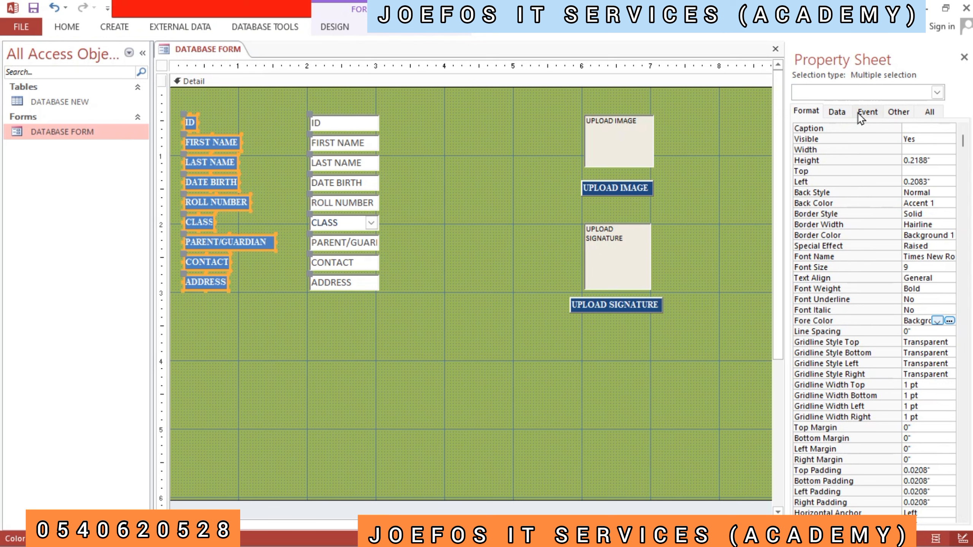
click(514, 321)
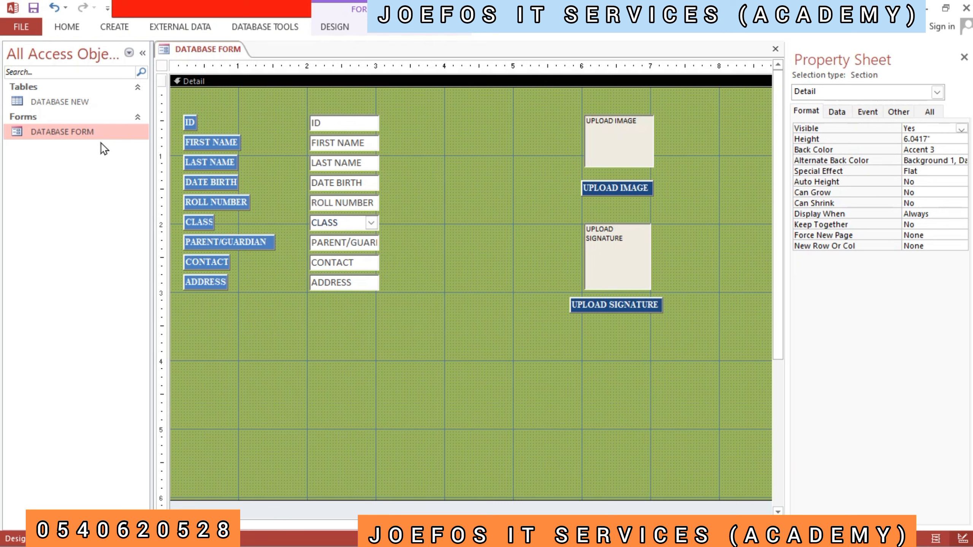
- Open DATABASE FORM in Form view and look through the class options offered in the CLASS field
double_click(82, 134)
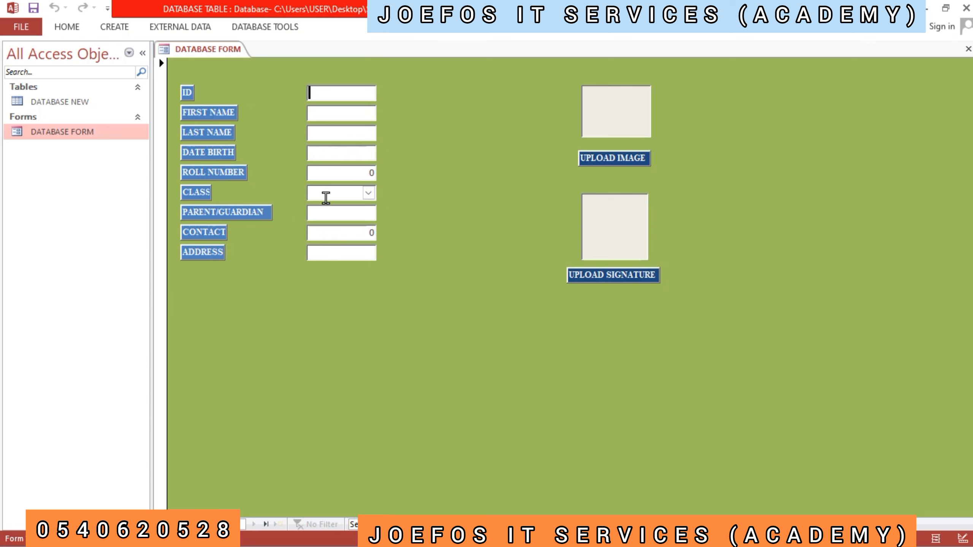
click(369, 194)
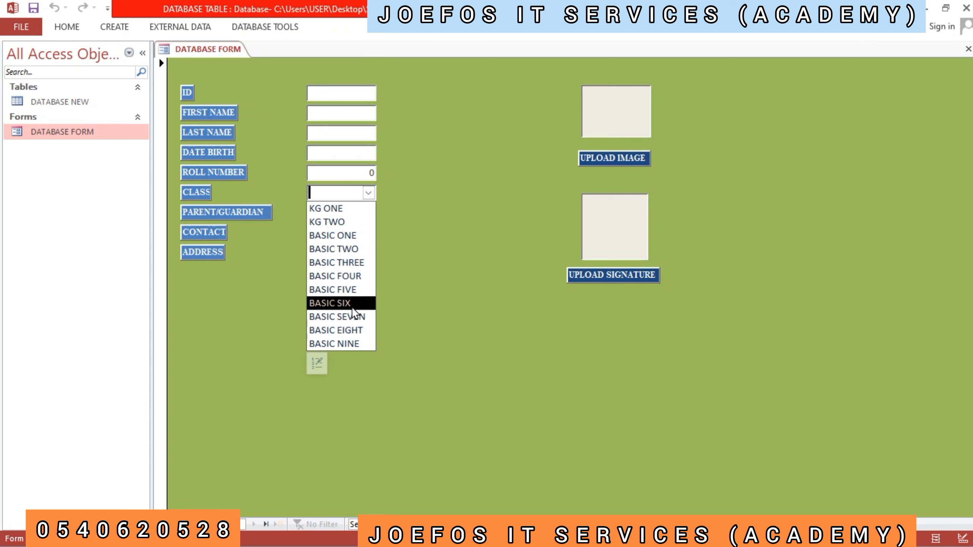
click(456, 309)
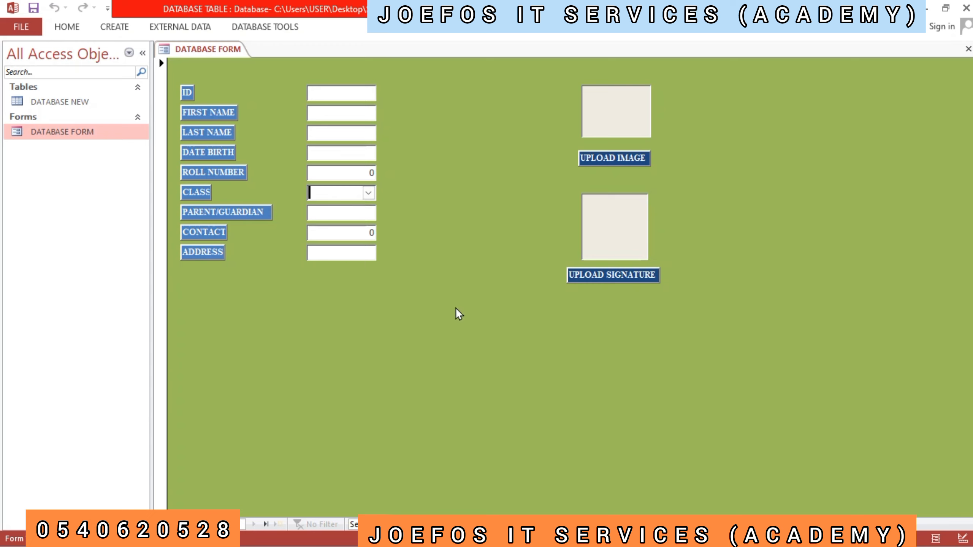
- Enter some test text in the ID field of the form and clear it again
click(351, 93)
text(FRYUY)
key(BackSpace)
key(BackSpace)
key(BackSpace)
key(BackSpace)
key(BackSpace)
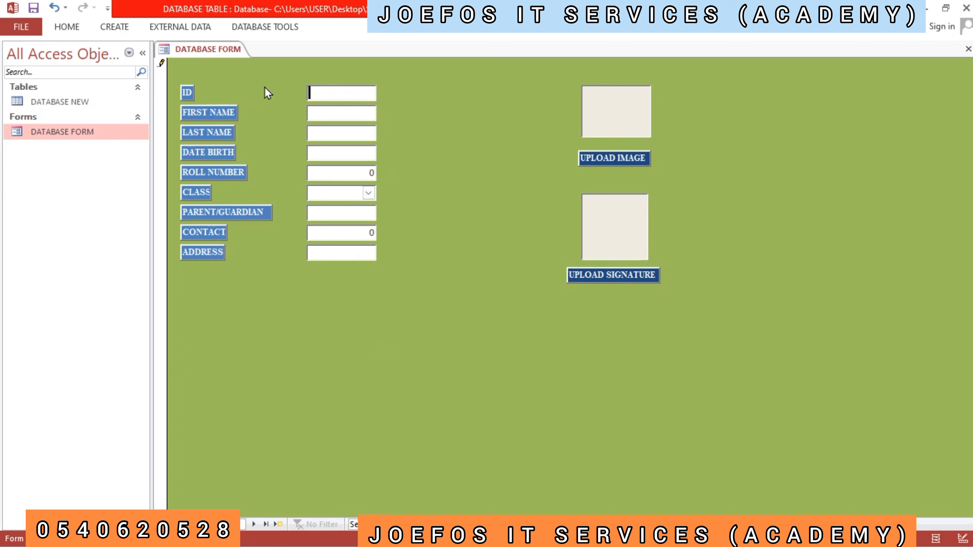
- Switch DATABASE FORM from Form view back to Design view
right_click(282, 302)
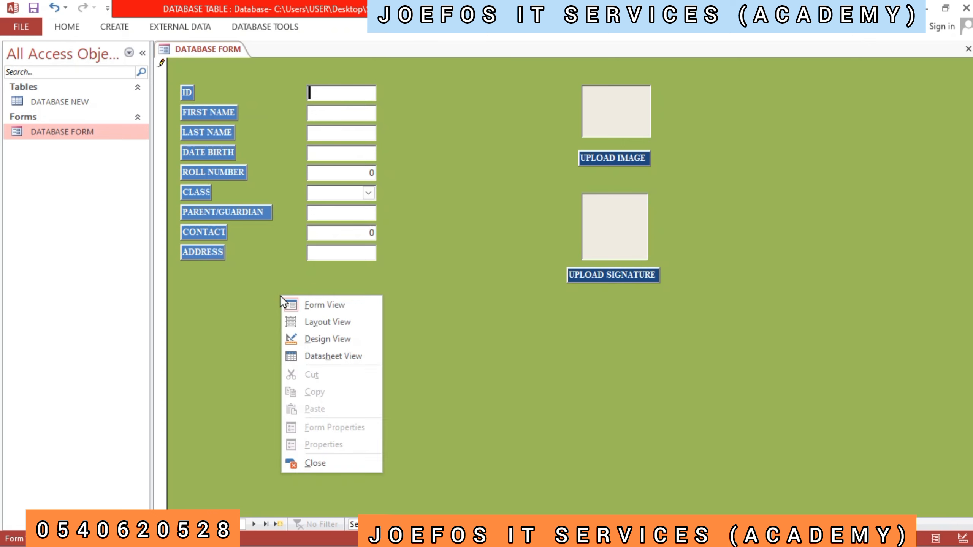
click(252, 294)
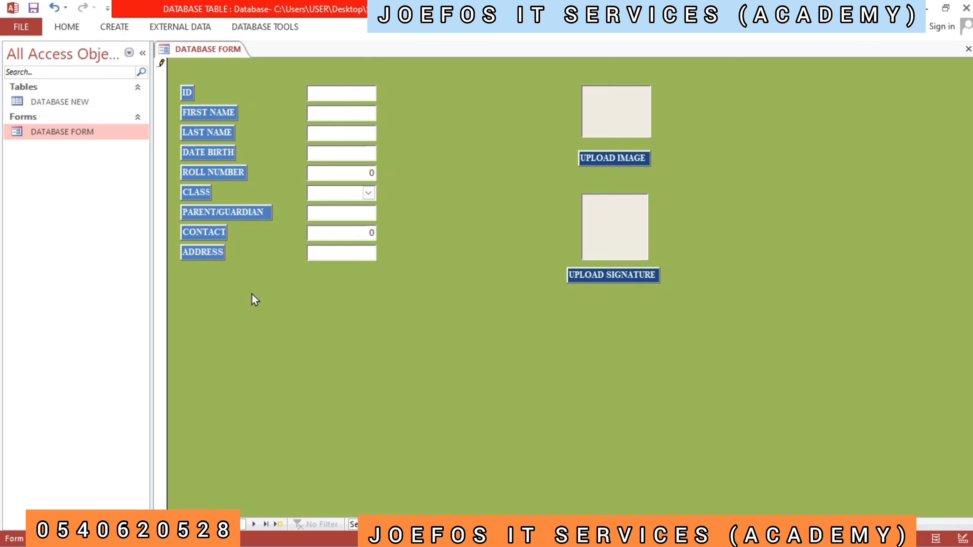
right_click(251, 294)
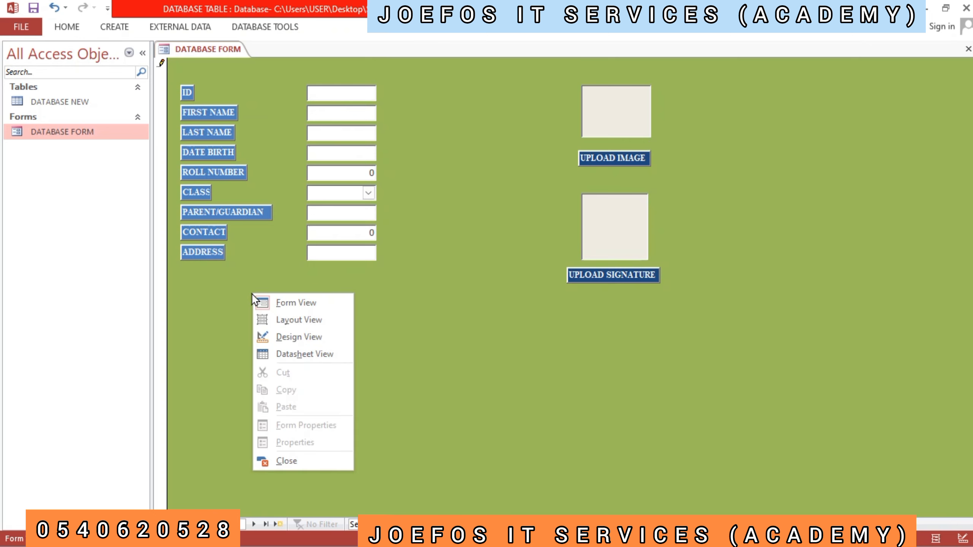
click(301, 341)
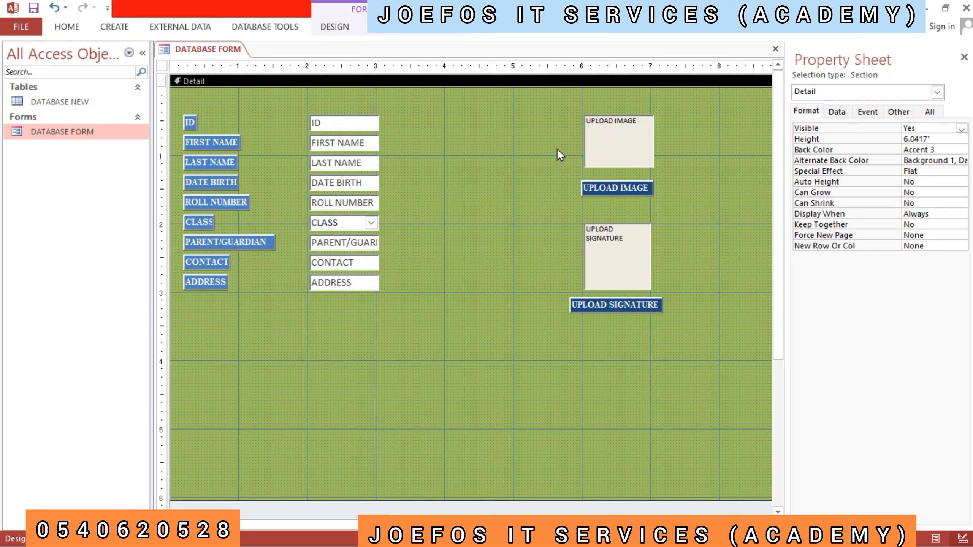
- Move the UPLOAD IMAGE attachment box and its label left so the box's left position is 5.5417"
click(616, 157)
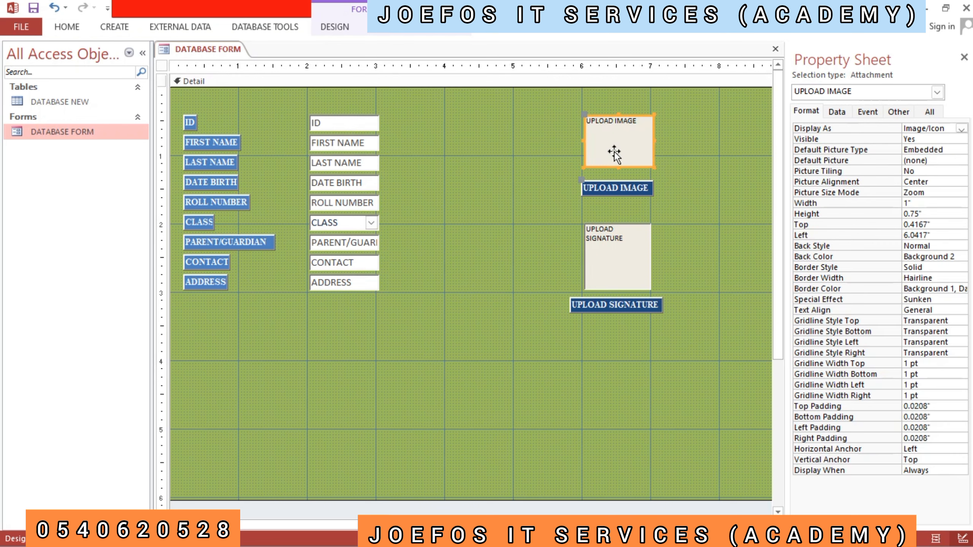
key(Left)
key(Left)
key(Left)
key(Left)
key(Left)
key(Left)
key(Left)
key(Left)
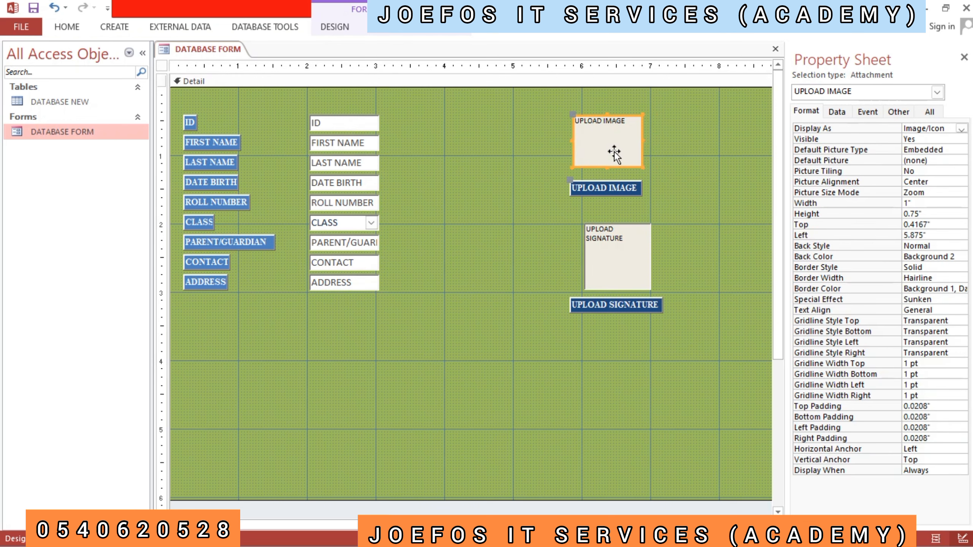
key(Left)
key(Left)
key(Left)
key(Left)
key(Left)
key(Left)
key(Left)
key(Left)
key(Left)
key(Left)
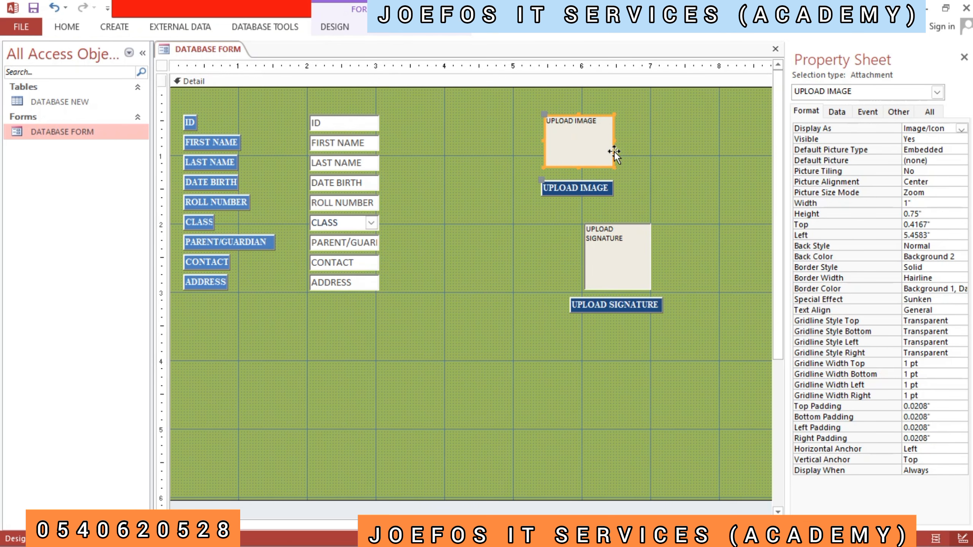
key(Right)
key(Right)
key(Right)
key(Right)
key(Right)
key(Right)
key(Right)
key(Right)
key(Right)
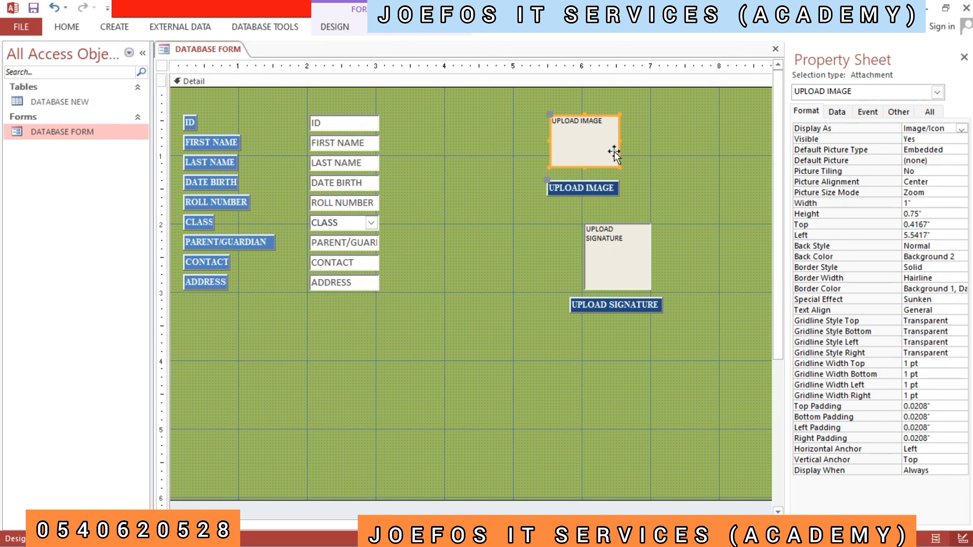
- Move the UPLOAD SIGNATURE box and its label left to line up with the image box at 5.5417"
click(618, 247)
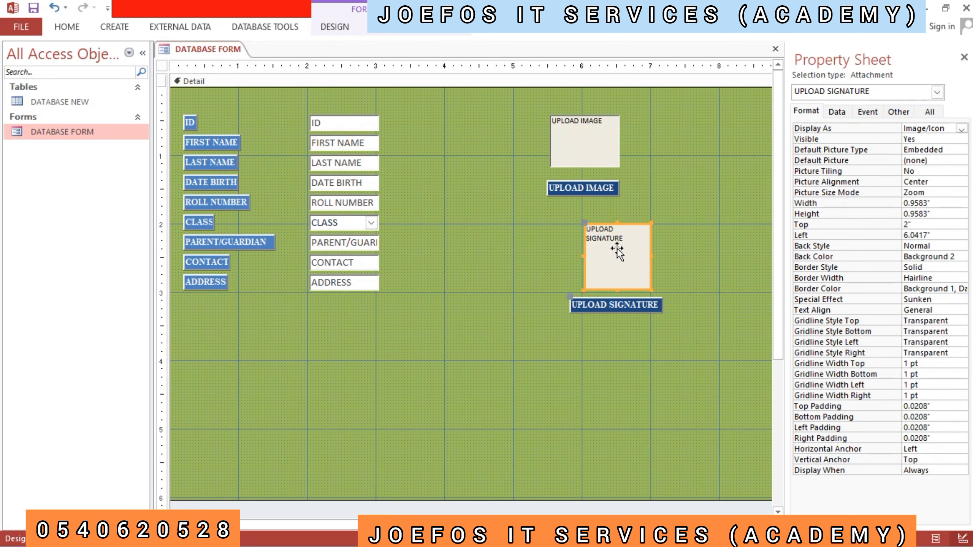
key(Left)
key(Left)
key(Left)
key(Left)
key(Left)
key(Left)
key(Left)
key(Left)
key(Left)
key(Left)
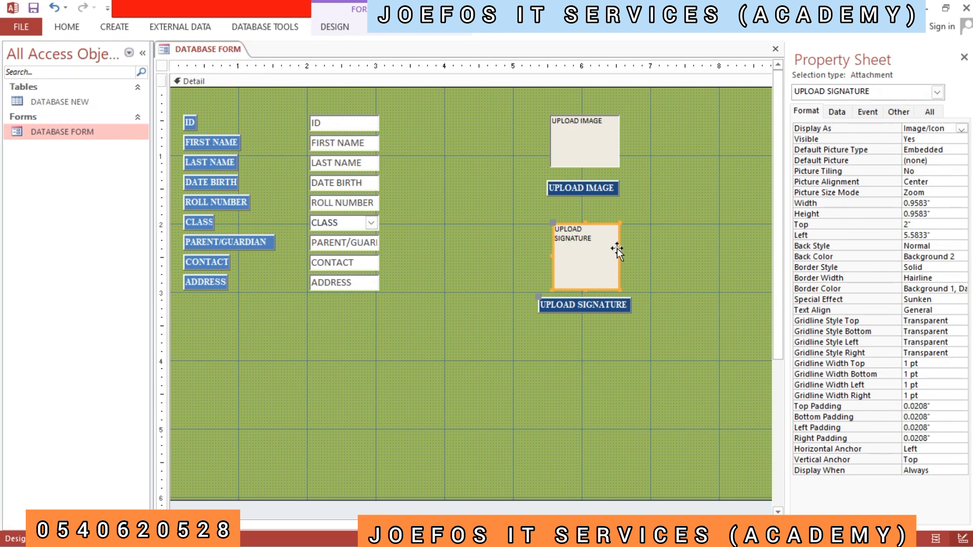
key(Right)
click(301, 106)
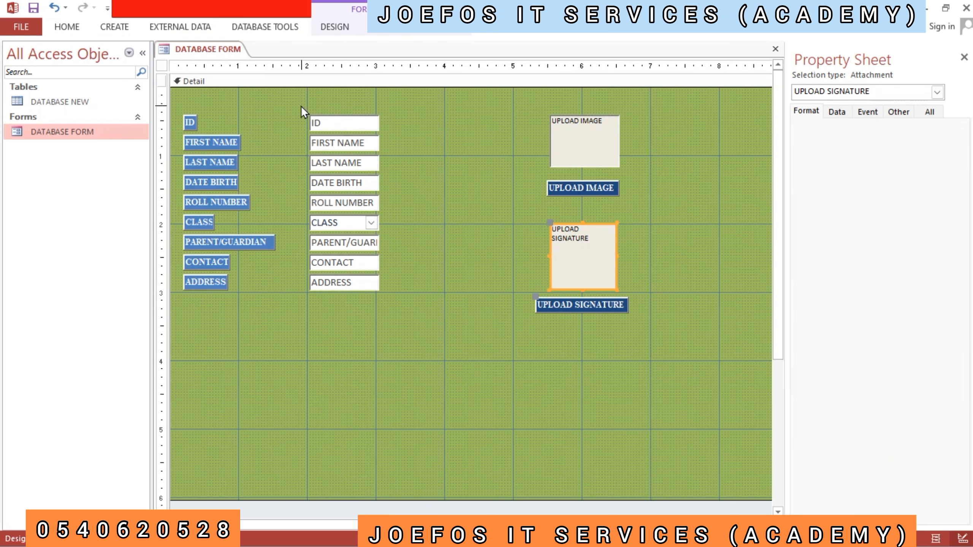
- Move all nine field labels and their boxes from ID to ADDRESS right by about a third of an inch
drag(181, 110, 437, 295)
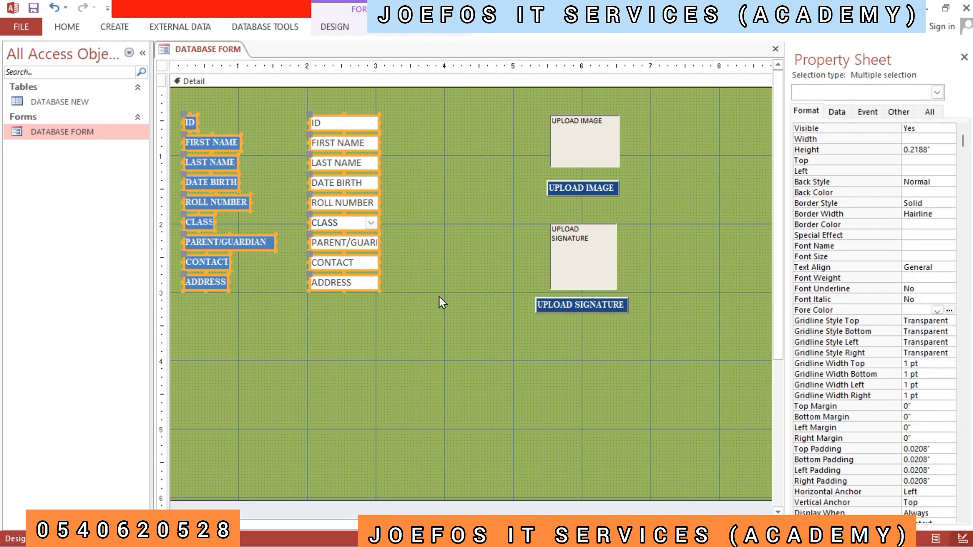
key(Right)
key(Right)
key(Right)
key(Right)
key(Right)
key(Right)
key(Right)
key(Right)
key(Right)
key(Right)
key(Right)
key(Right)
key(Right)
key(Right)
key(Right)
key(Right)
key(Right)
key(Right)
key(Right)
key(Right)
key(Right)
key(Right)
key(Right)
key(Right)
key(Right)
key(Right)
key(Right)
key(Right)
key(Right)
key(Right)
key(Right)
key(Right)
key(Right)
key(Right)
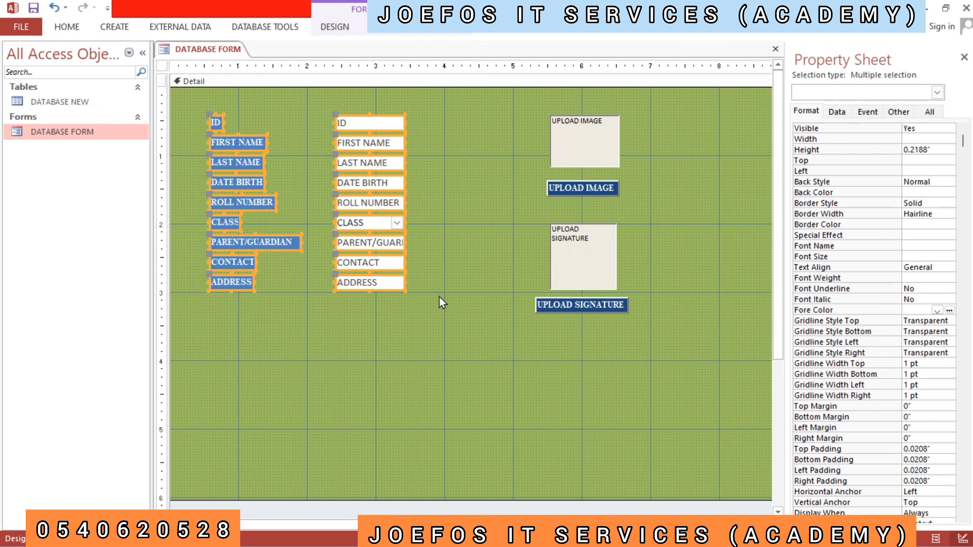
key(Left)
key(Left)
key(Left)
key(Left)
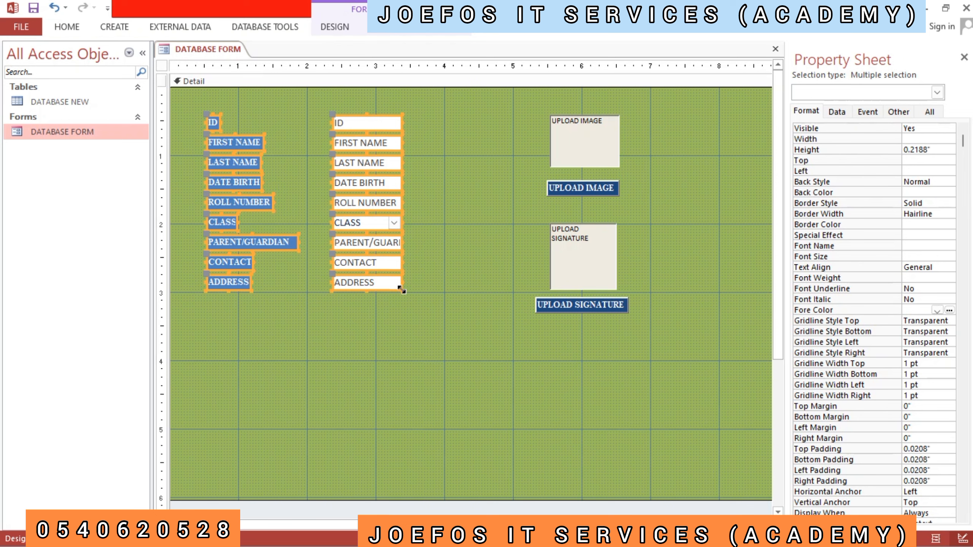
- Try enlarging all nine field labels and boxes together, and undo the resize
drag(403, 290, 410, 307)
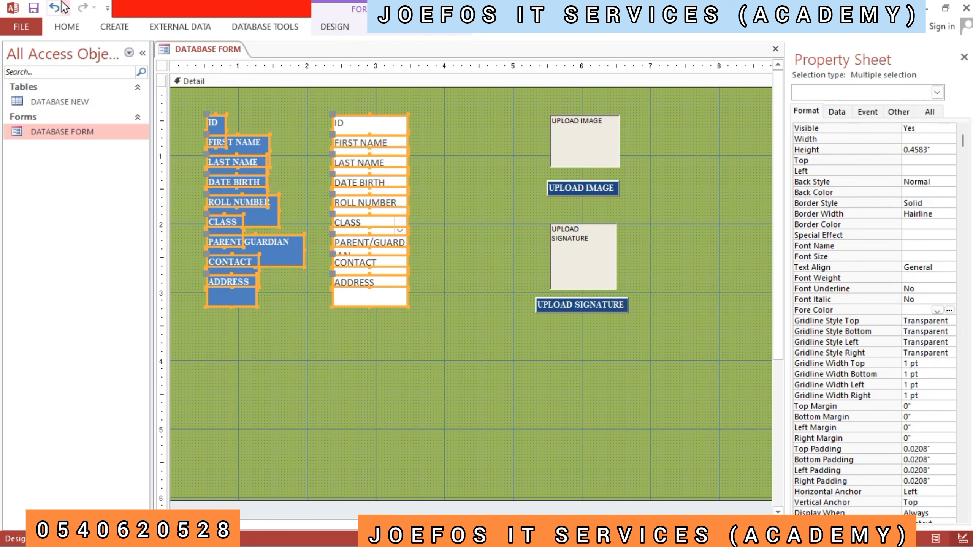
click(49, 6)
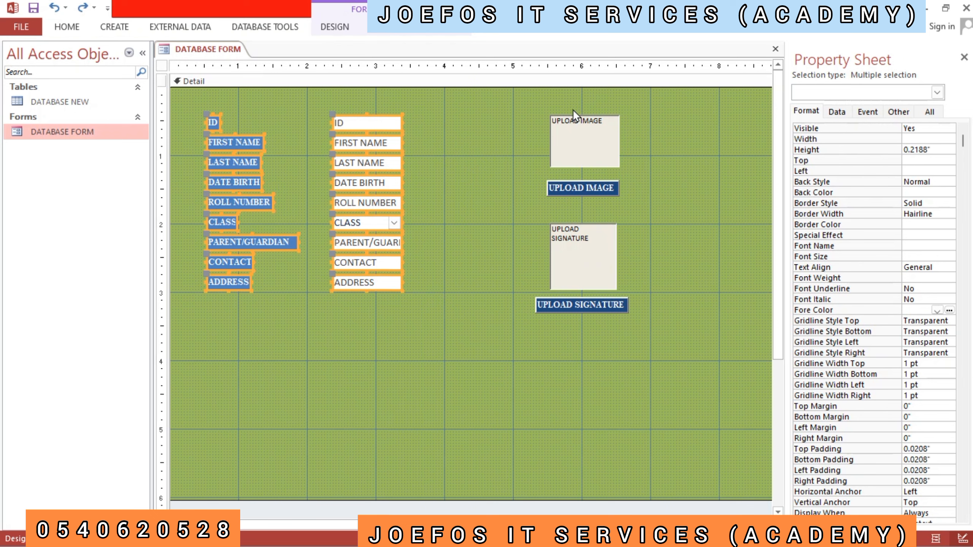
click(586, 255)
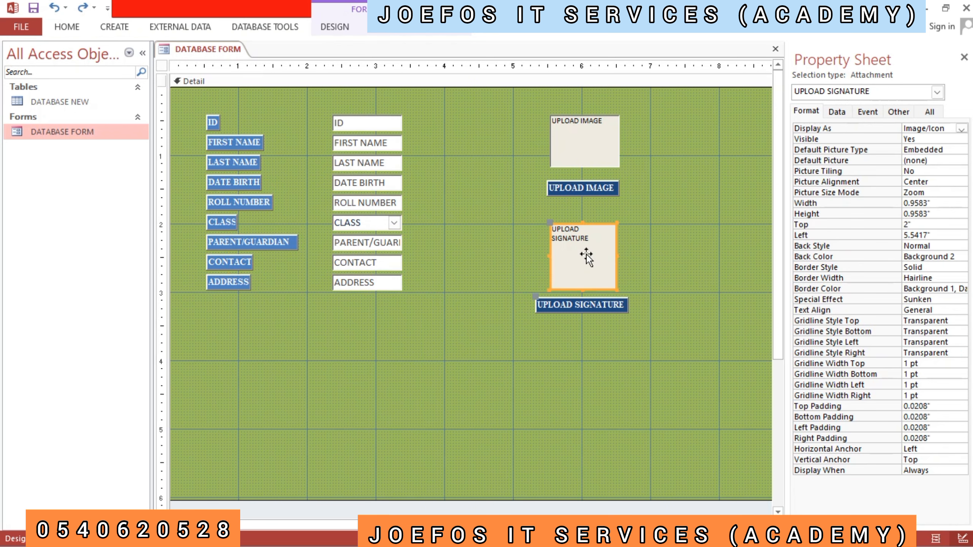
- Shrink the UPLOAD IMAGE box to about 0.79" by 0.71" and its label to about 1" by 0.21"
click(593, 152)
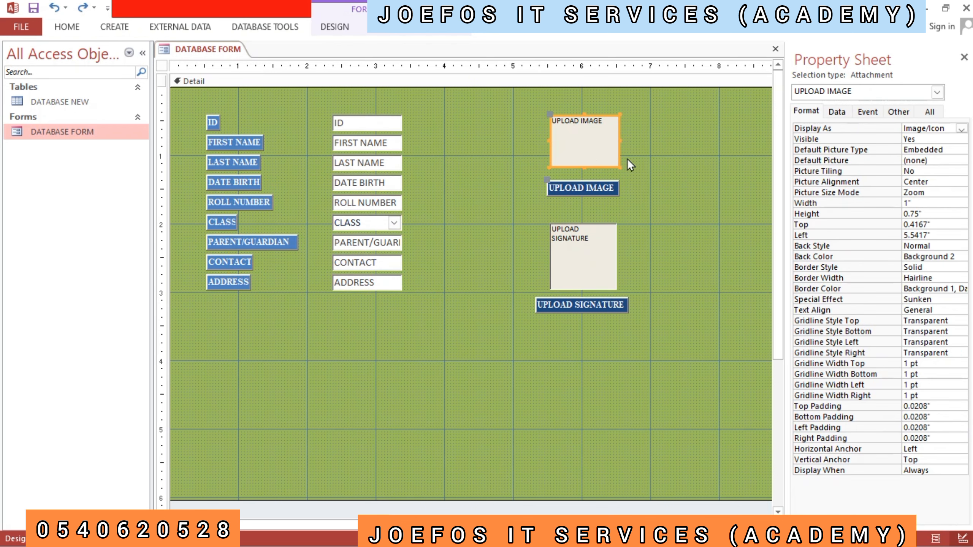
drag(618, 164, 604, 166)
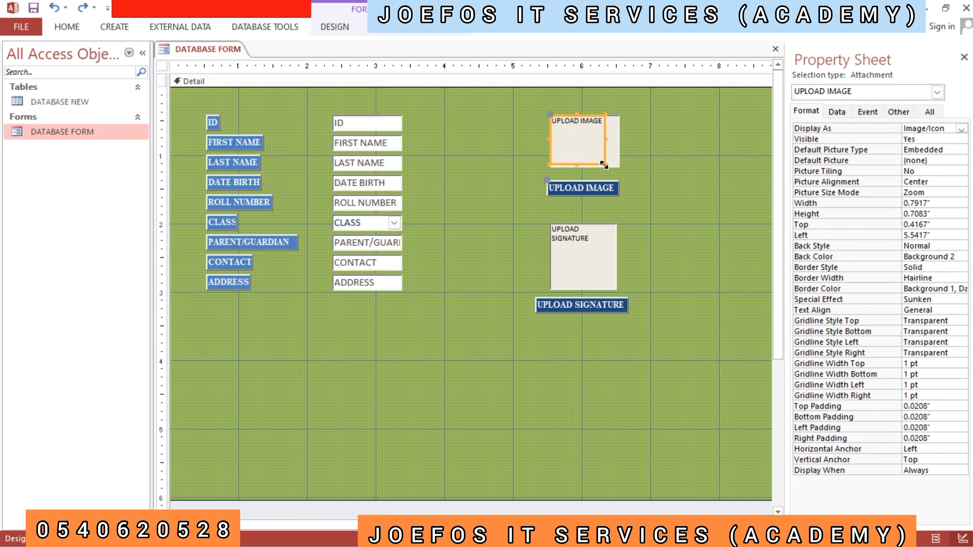
click(618, 189)
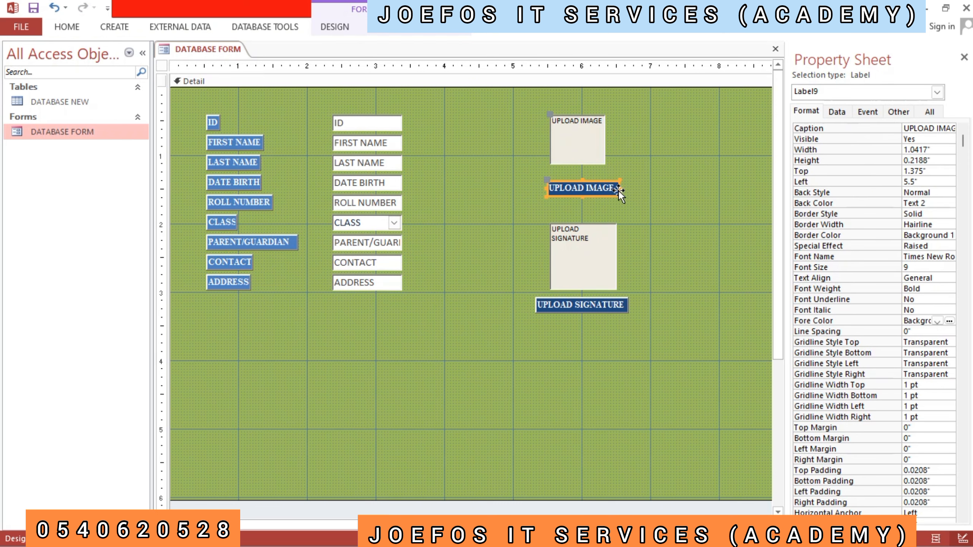
drag(619, 190, 609, 195)
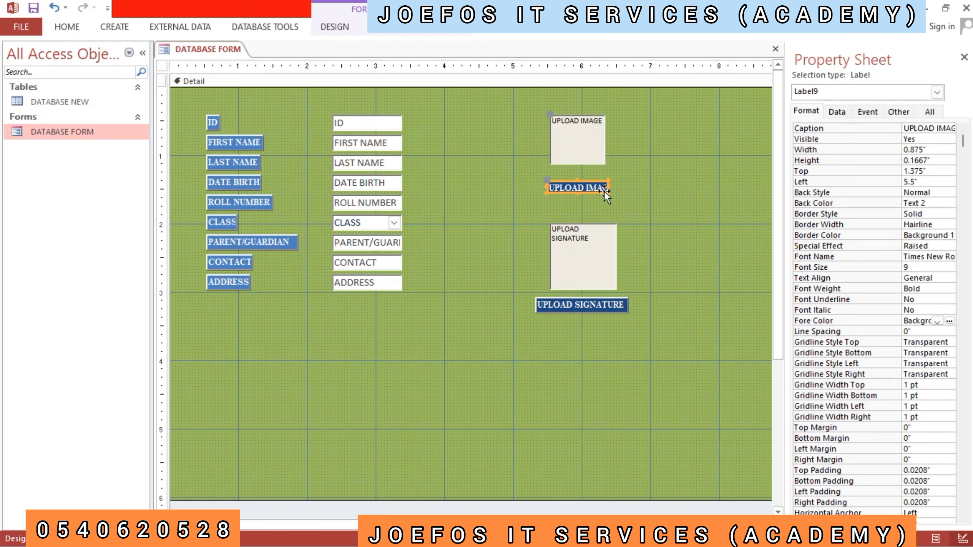
drag(605, 191, 618, 195)
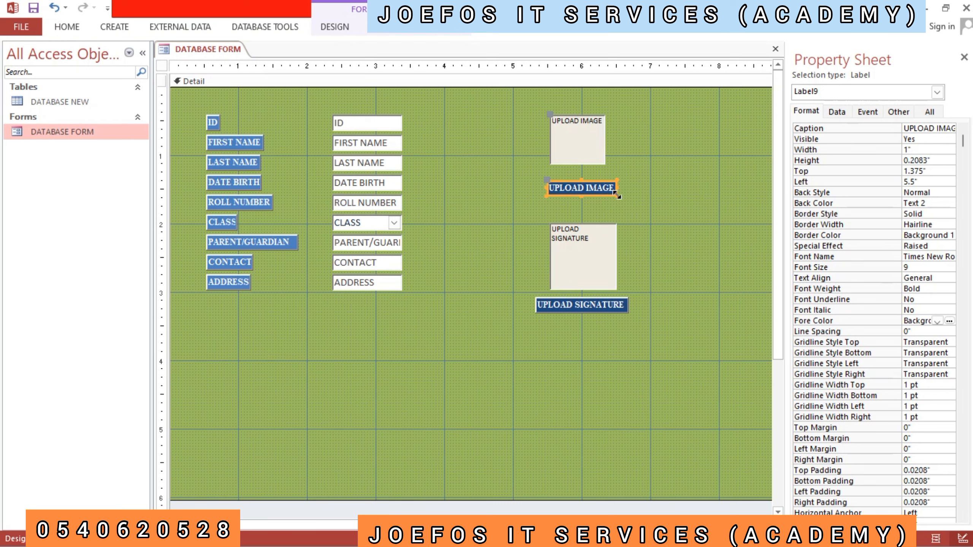
click(634, 208)
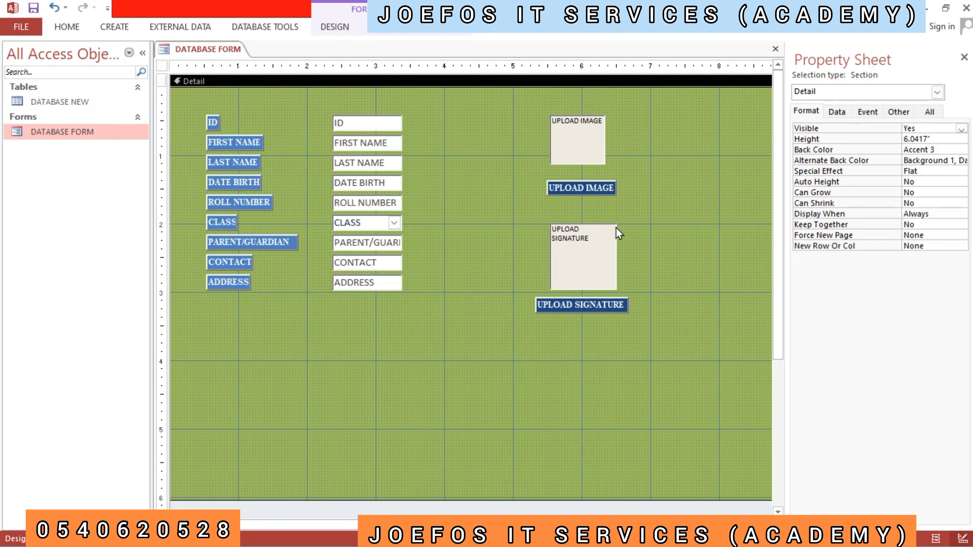
- Shrink the UPLOAD SIGNATURE attachment box to a square of about 0.75" by 0.75"
click(595, 247)
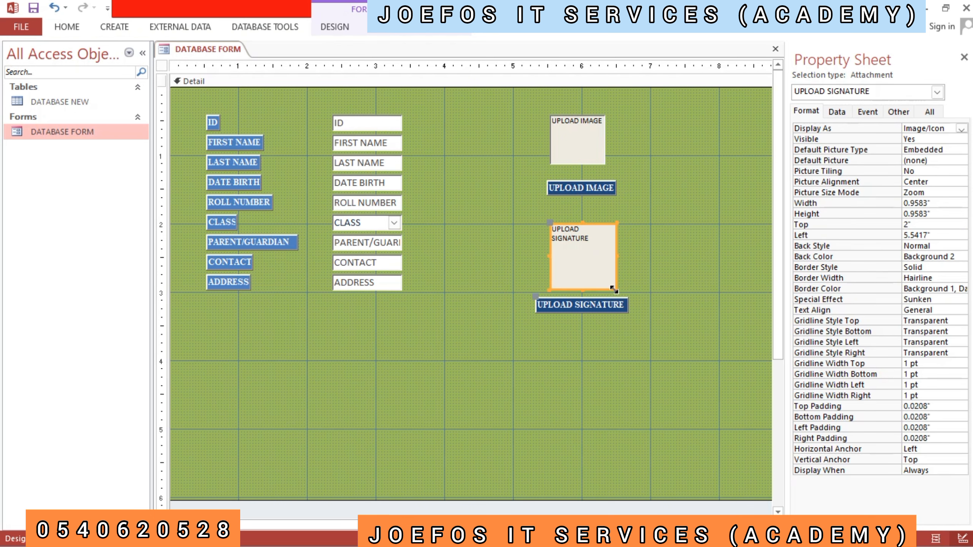
drag(614, 284, 603, 276)
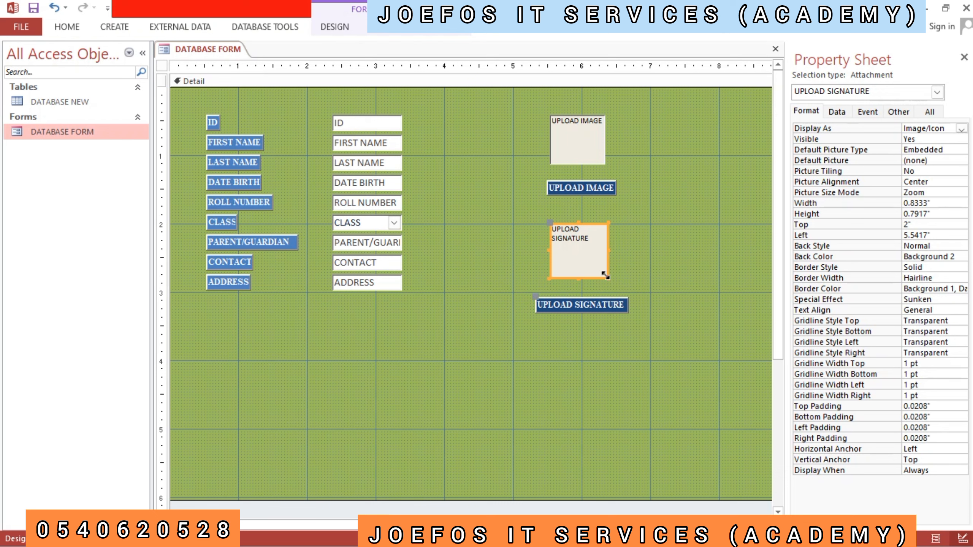
drag(608, 277, 599, 271)
click(604, 295)
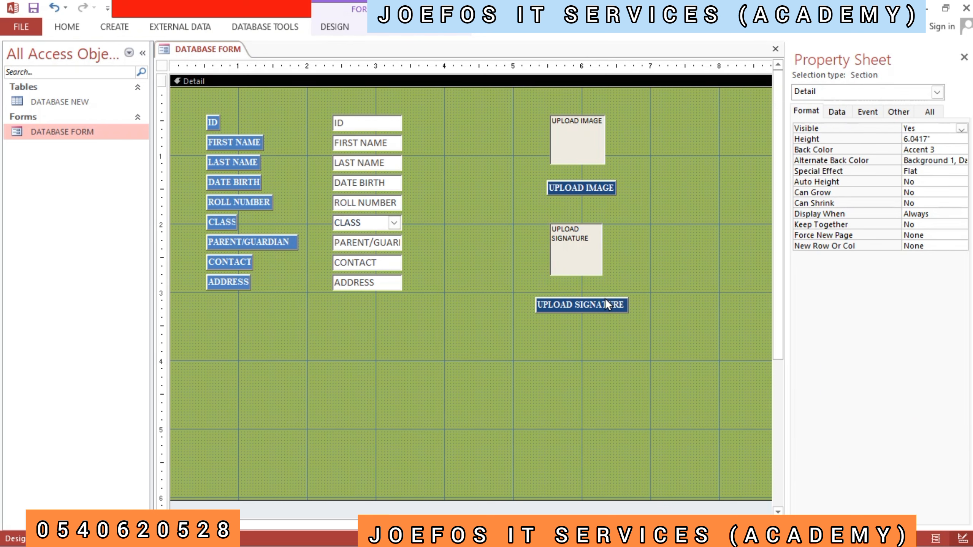
- Narrow the UPLOAD SIGNATURE label slightly and move it up close beneath its attachment box
click(606, 303)
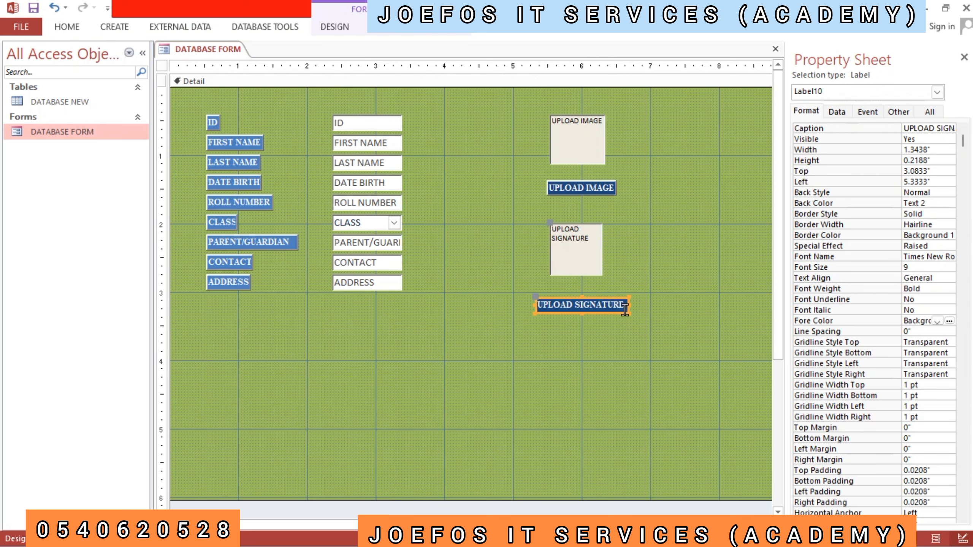
drag(628, 313, 625, 313)
drag(535, 300, 537, 278)
click(640, 227)
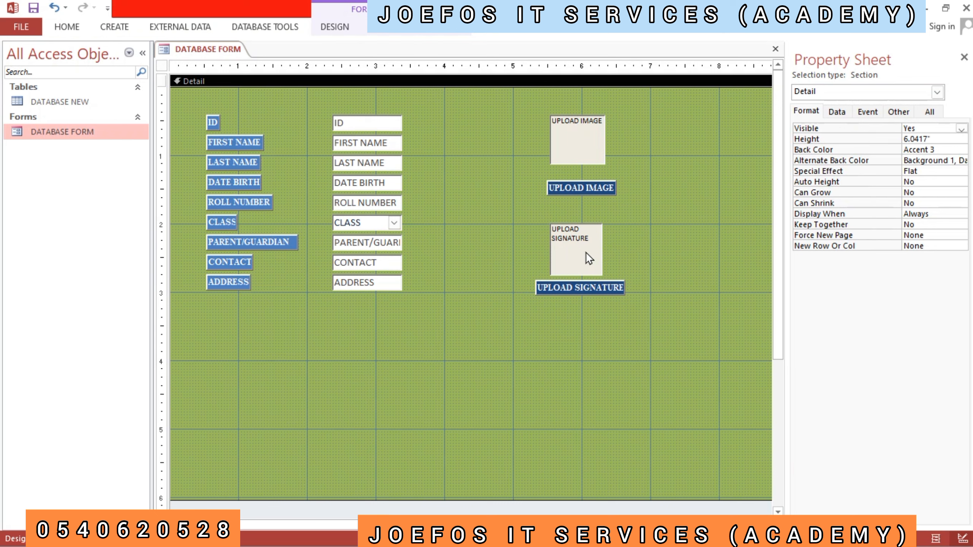
- Raise the UPLOAD SIGNATURE box with its label to a top of about 1.96" and the UPLOAD IMAGE label to about 1.25"
drag(584, 234, 583, 229)
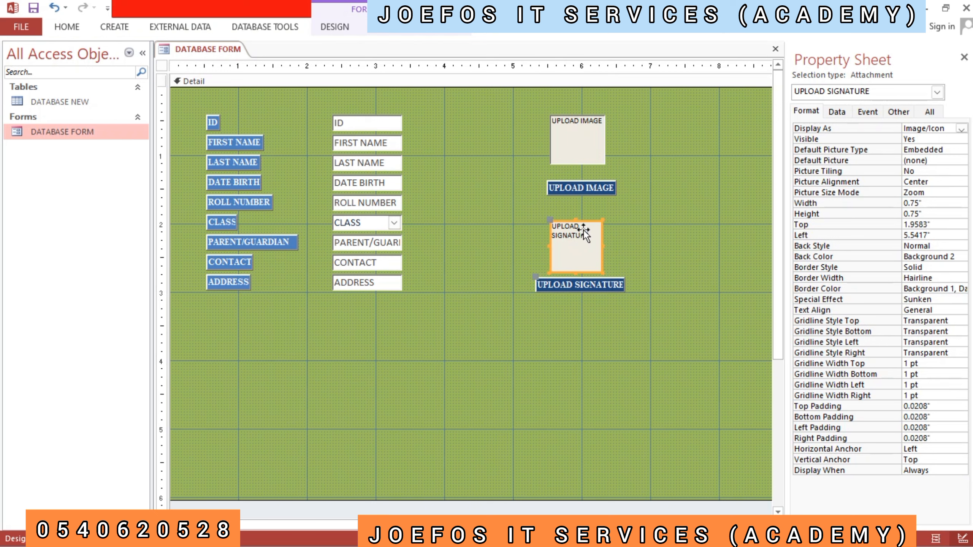
click(624, 237)
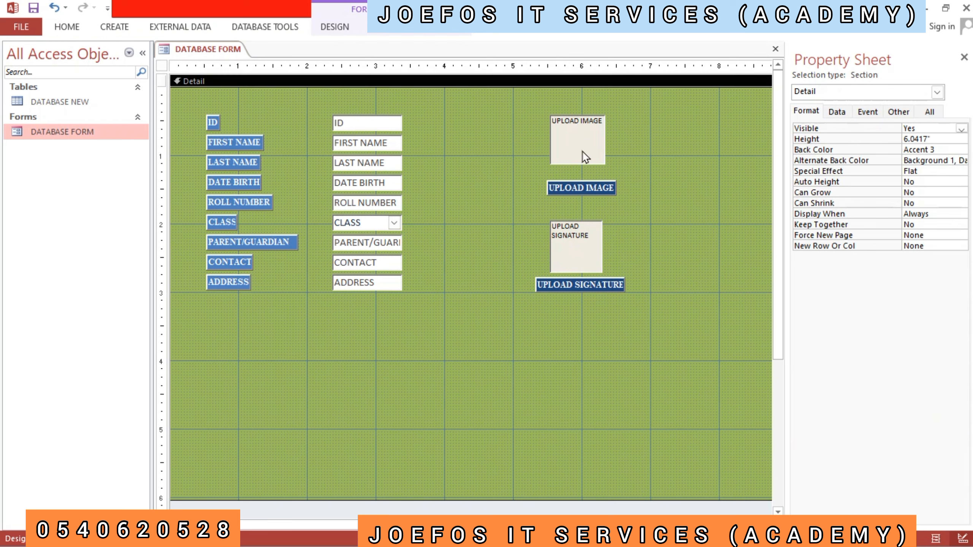
click(579, 194)
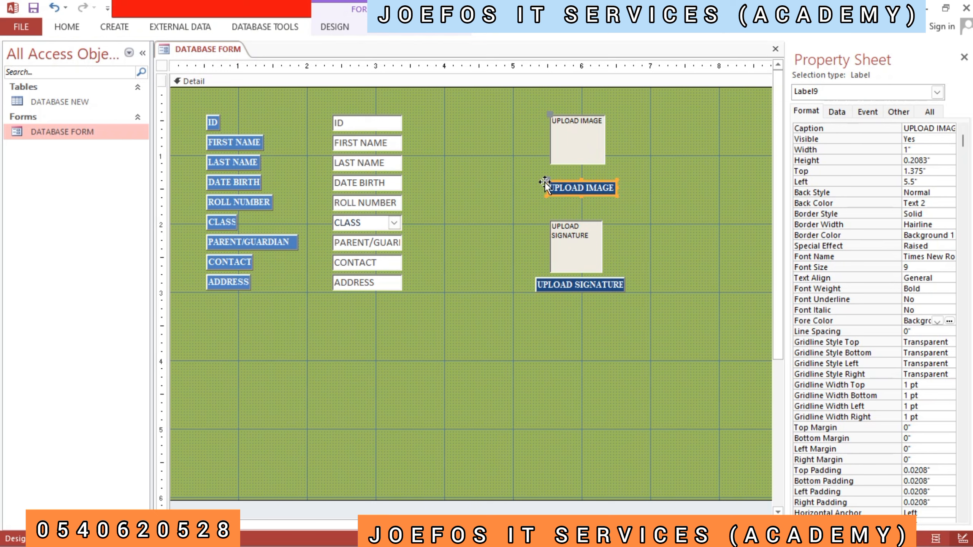
drag(545, 183, 544, 172)
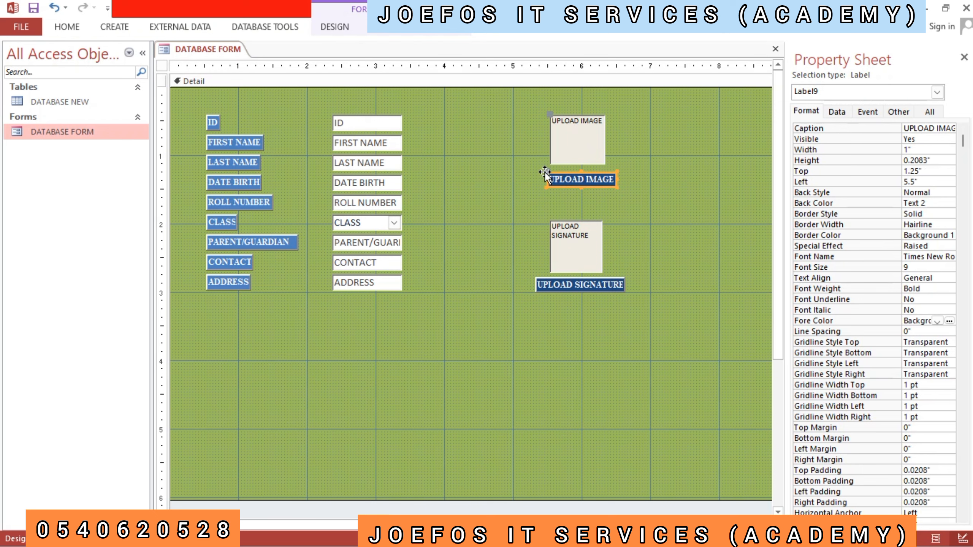
- Deselect the UPLOAD IMAGE box and close the Property Sheet
click(584, 141)
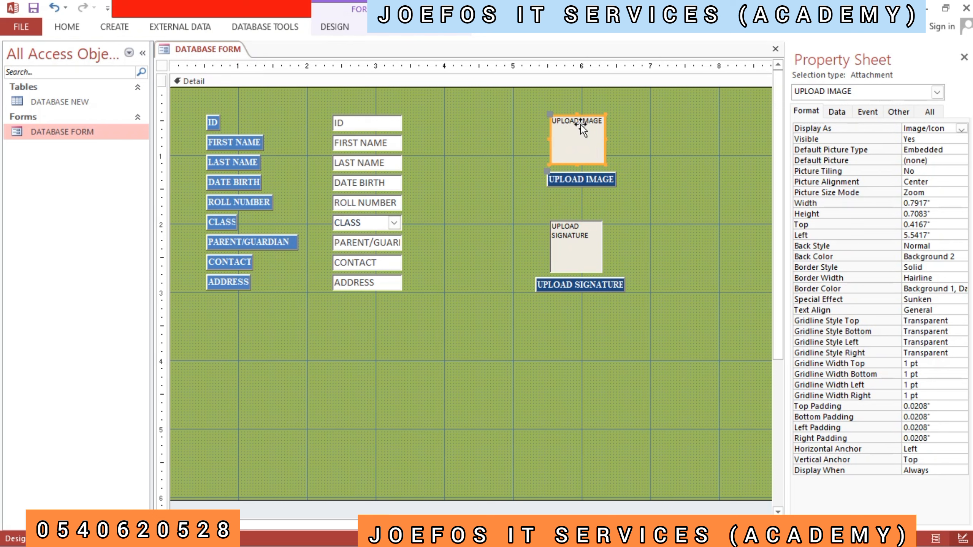
click(624, 145)
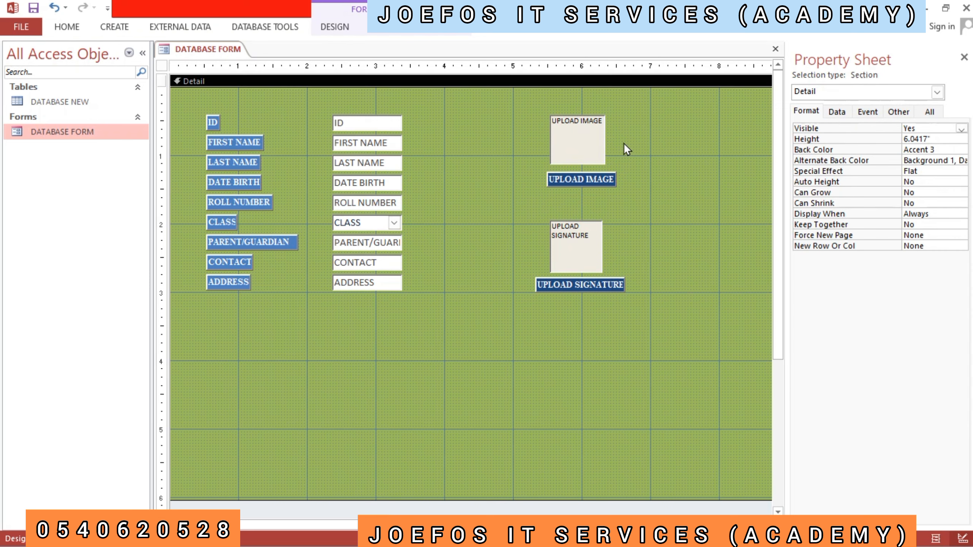
click(964, 58)
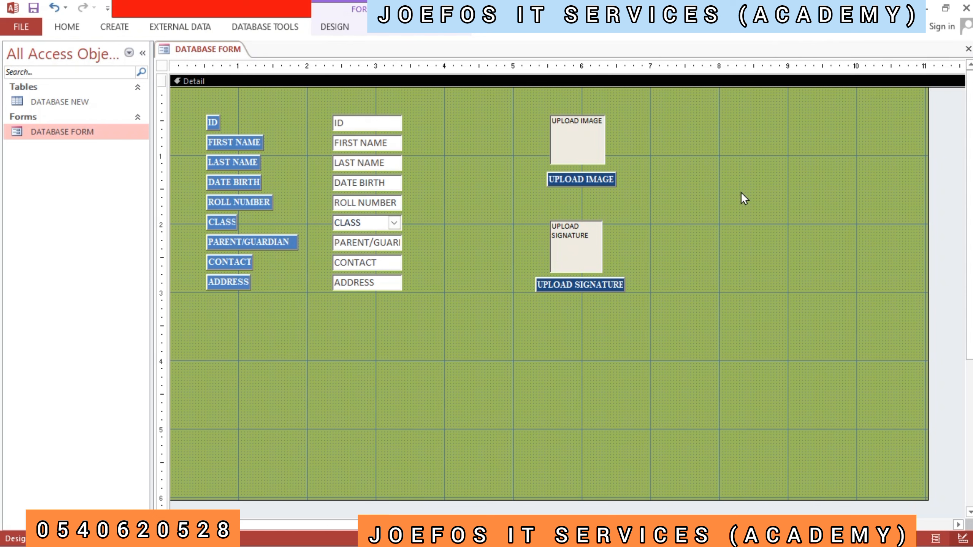